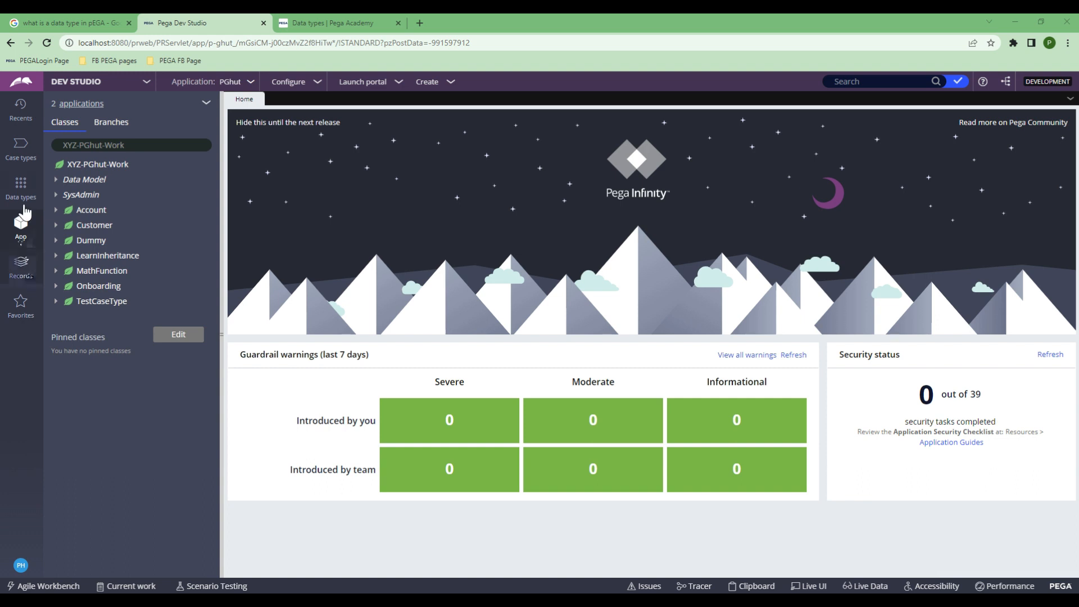
# Step: Open the Data types explorer listing IDDetails, then show the data types PowerPoint slide full screen
pyautogui.click(28, 190)
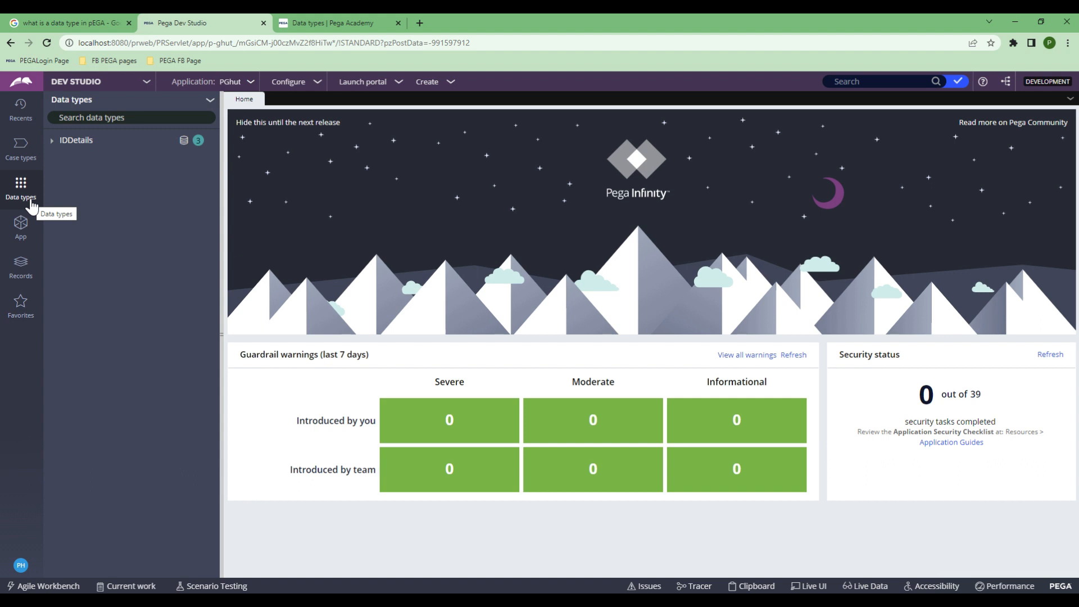
pyautogui.moveTo(0, 147); pyautogui.dragTo(571, 173)
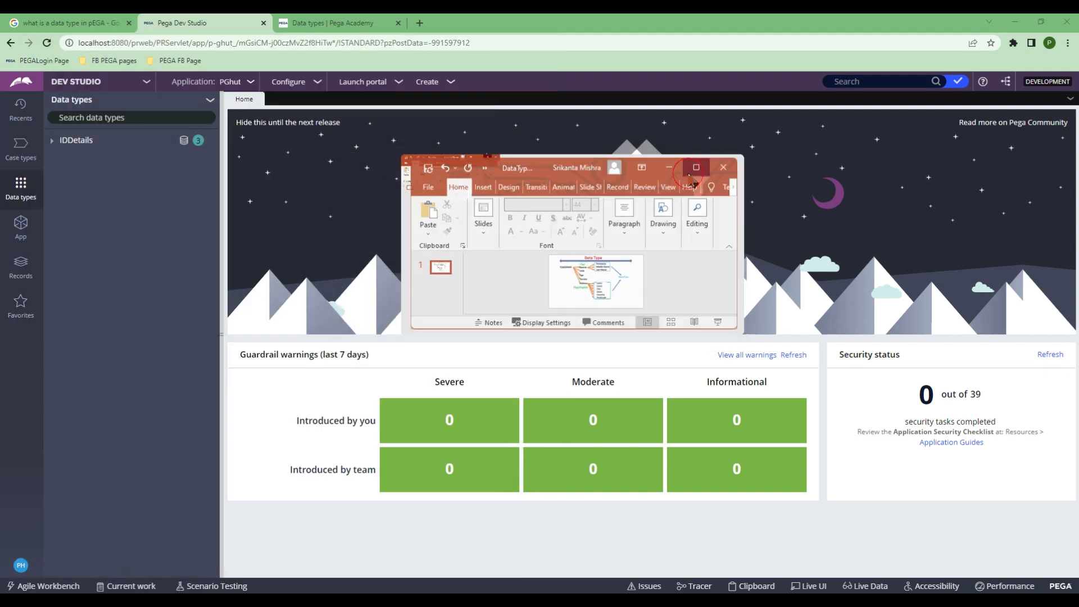
pyautogui.click(687, 168)
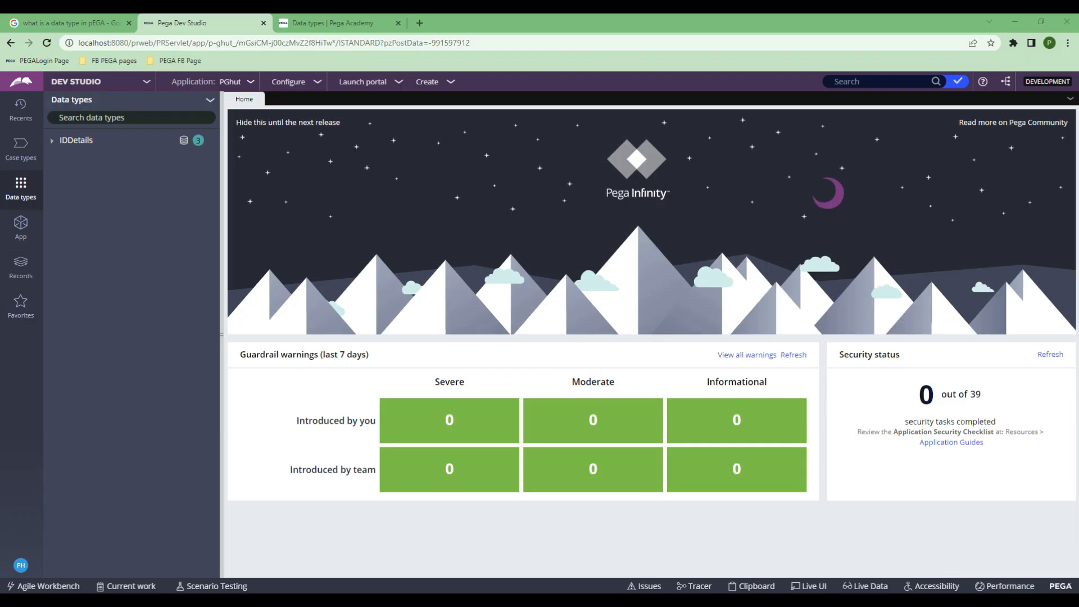
# Step: Open the Add data type form from the Data types options menu
pyautogui.click(210, 103)
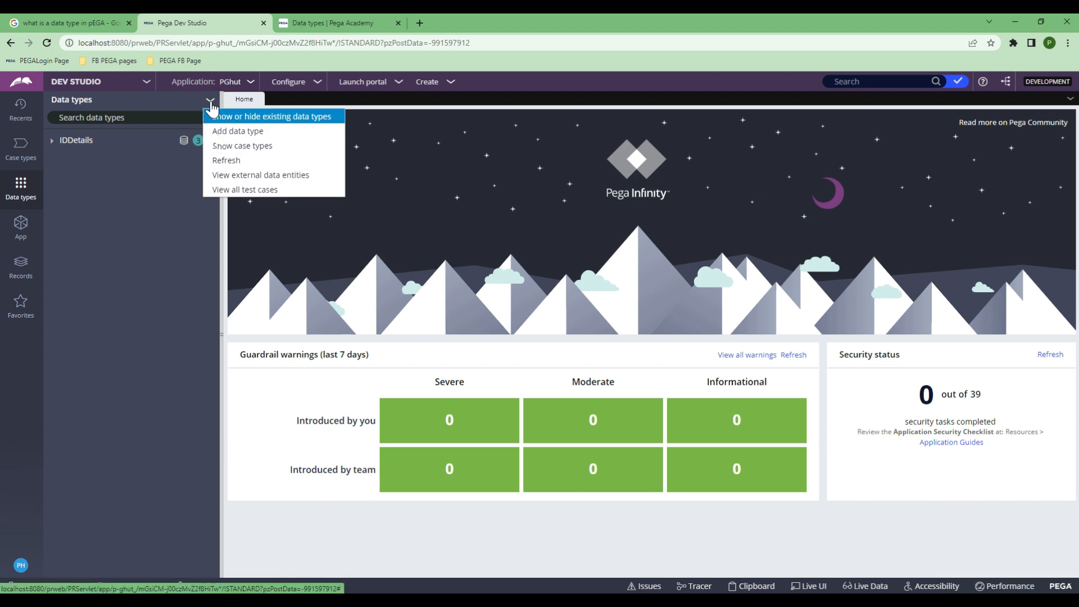
pyautogui.click(219, 132)
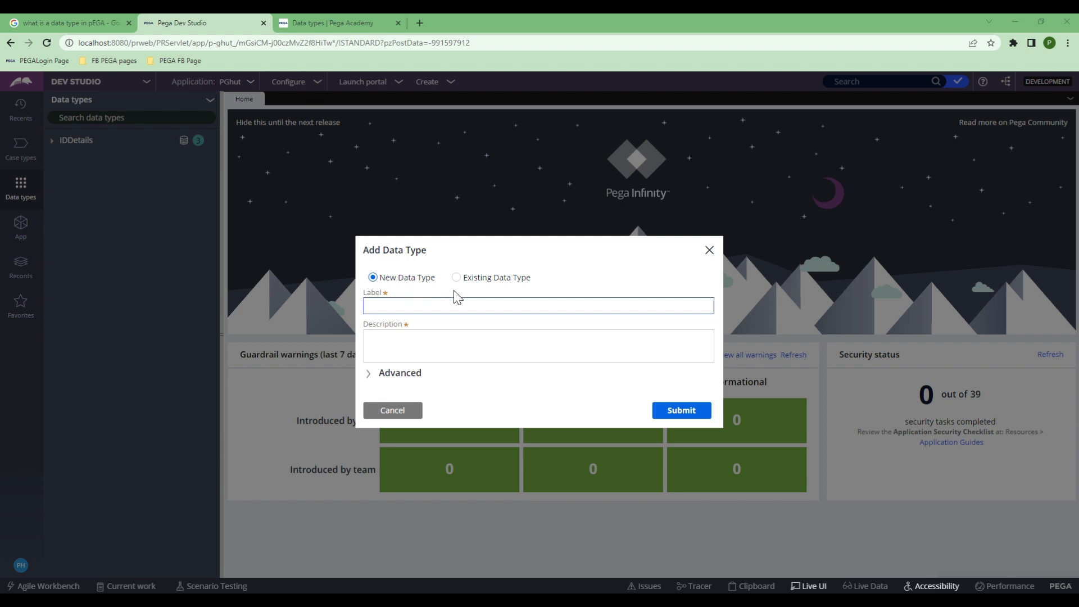
pyautogui.click(389, 305)
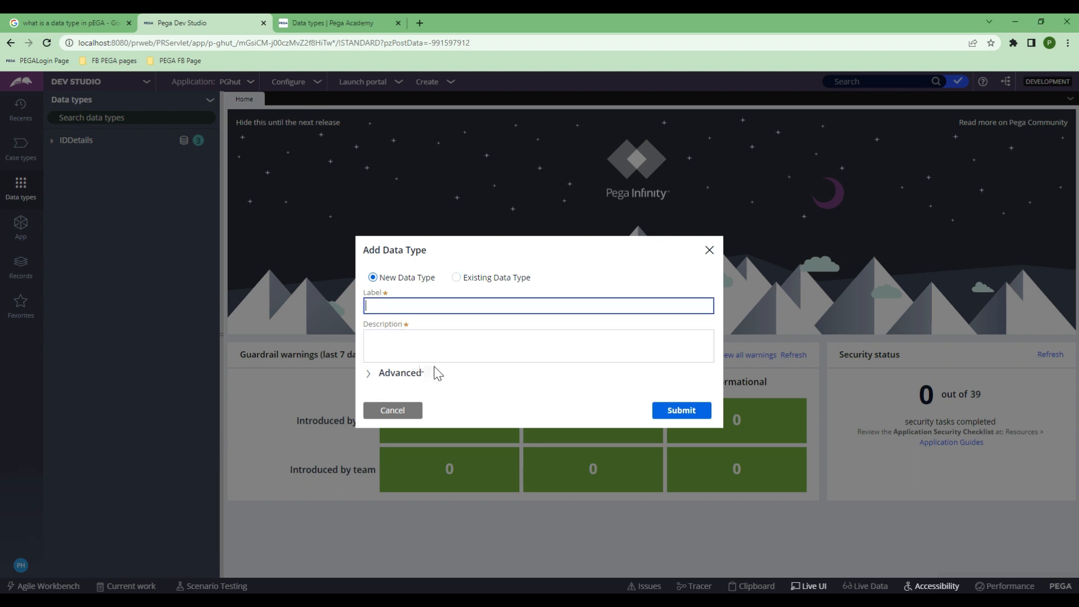
# Step: Try Existing Data Type with Address, then switch back to a new data type labelled Address
pyautogui.click(456, 278)
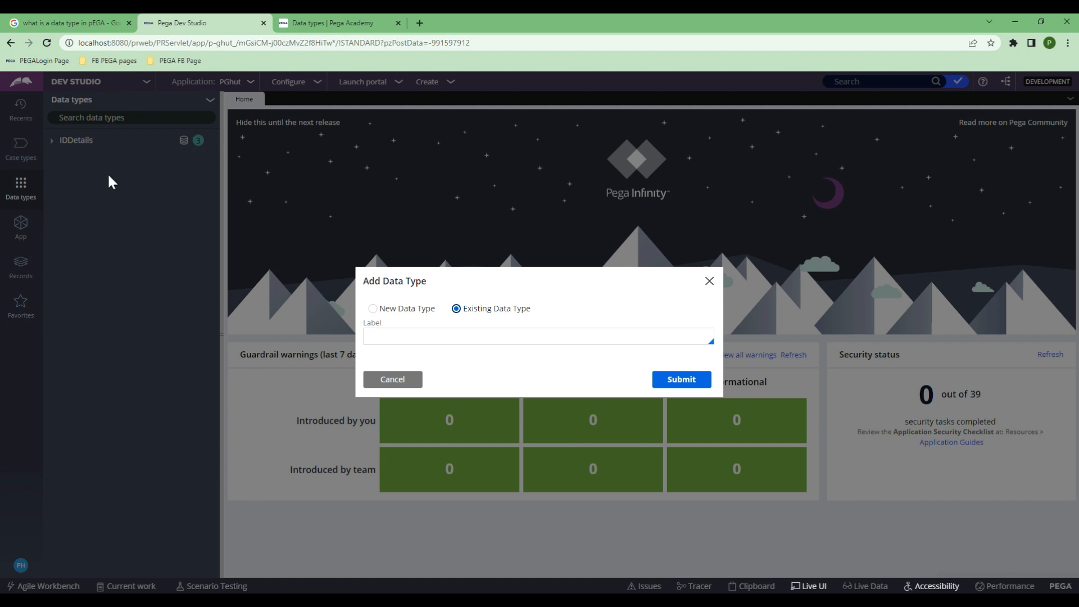
pyautogui.click(431, 337)
pyautogui.write('add')
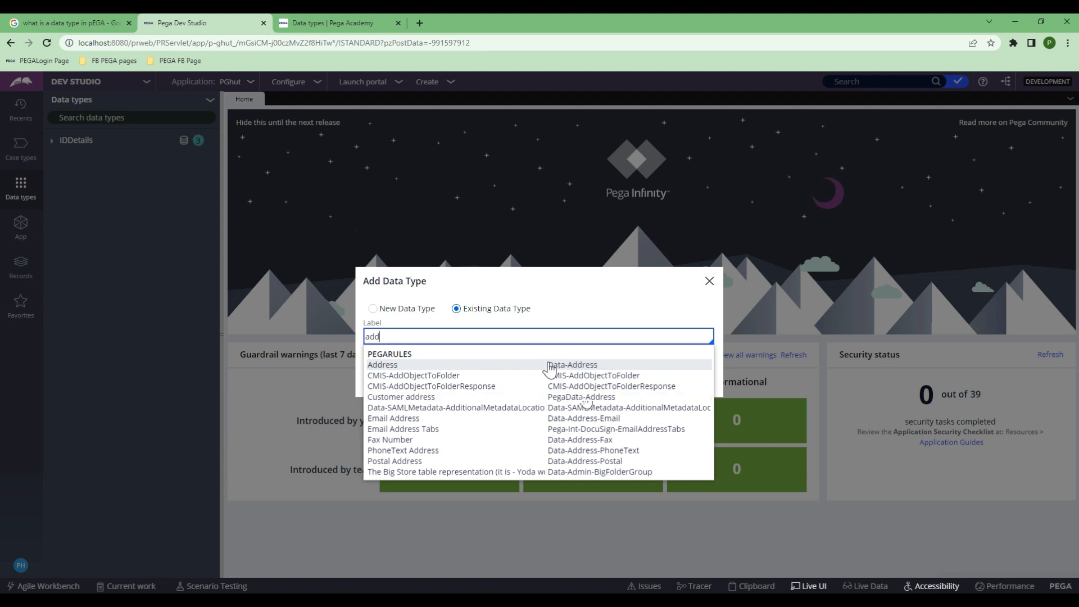
pyautogui.click(393, 366)
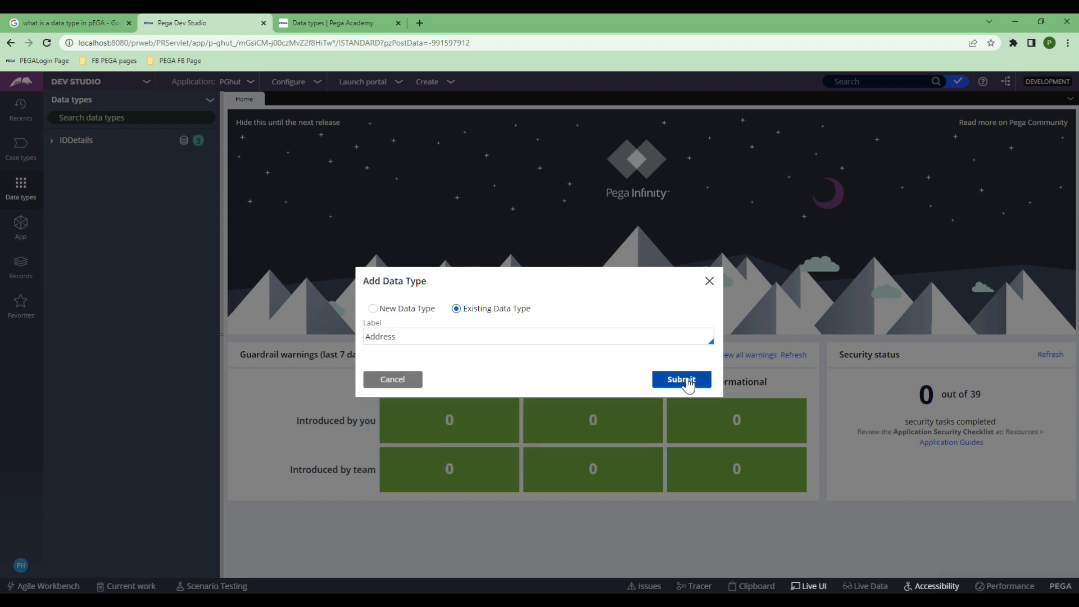
pyautogui.click(395, 336)
pyautogui.hotkey('ctrl', 'a')
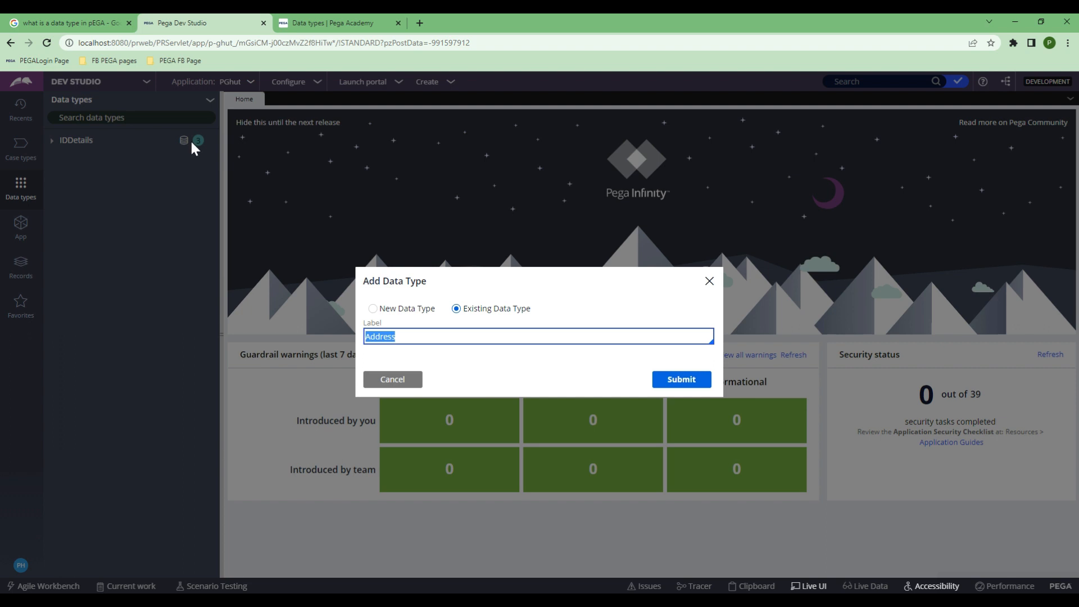
pyautogui.click(372, 309)
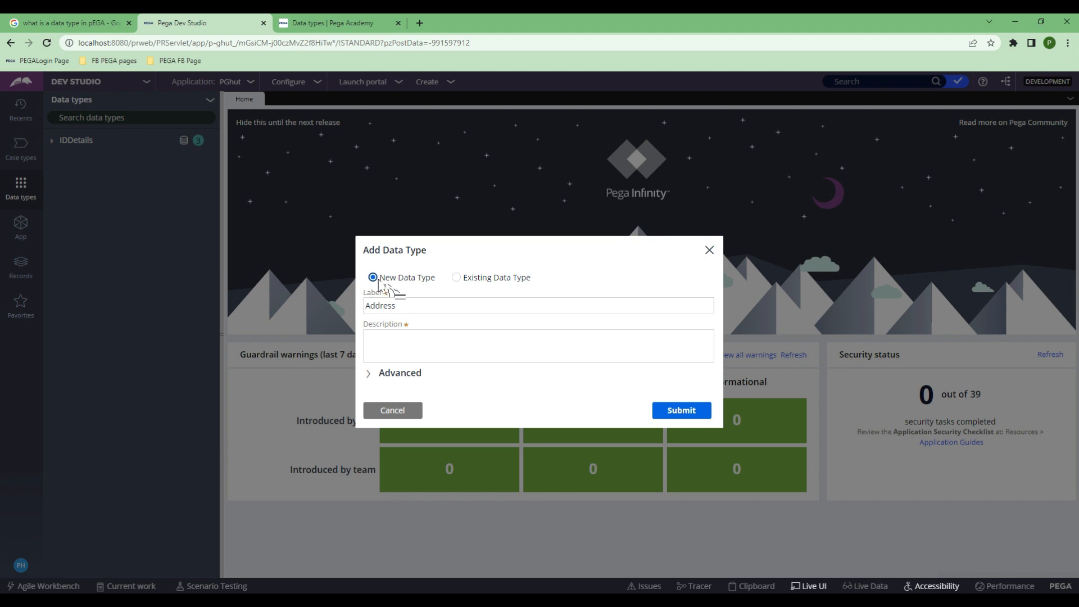
# Step: Expand the Advanced settings and check the parent class XYZ-PGhut-Data
pyautogui.click(422, 304)
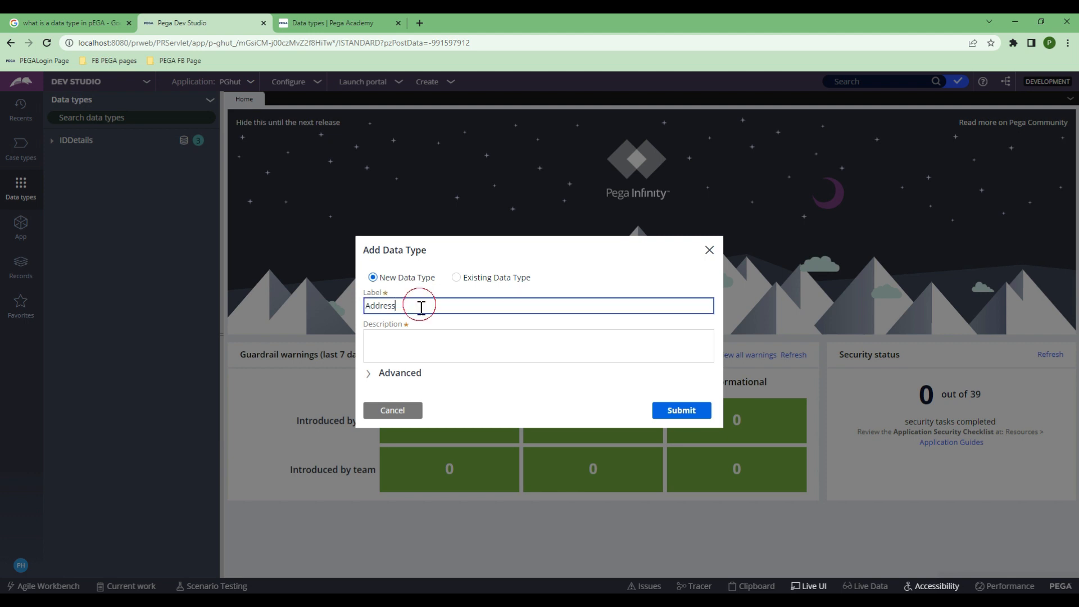
pyautogui.click(443, 346)
pyautogui.click(368, 373)
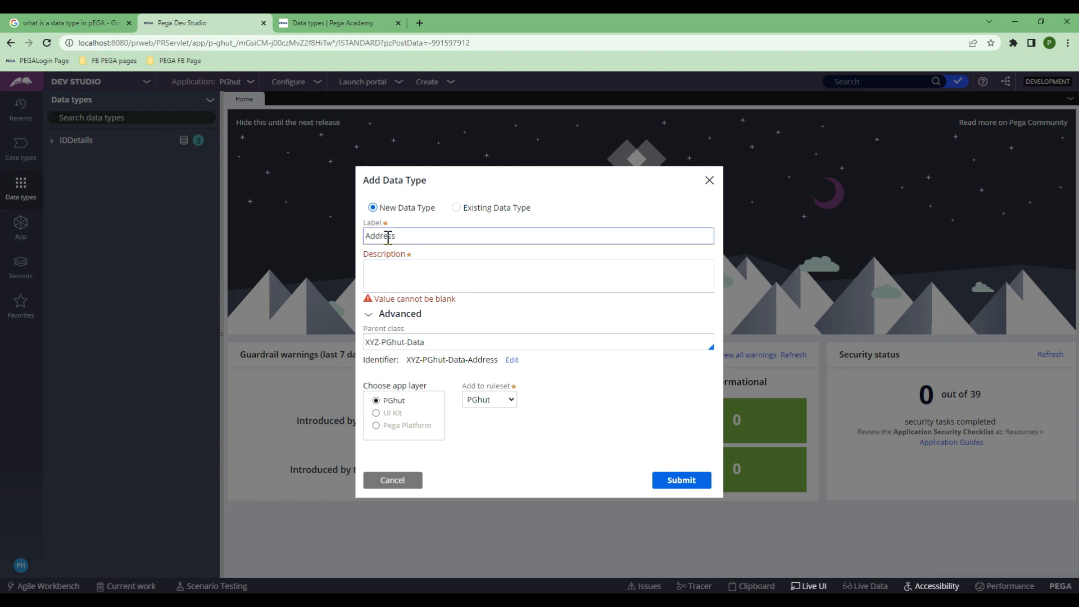
pyautogui.doubleClick(372, 342)
pyautogui.moveTo(387, 342); pyautogui.dragTo(426, 344)
pyautogui.click(422, 344)
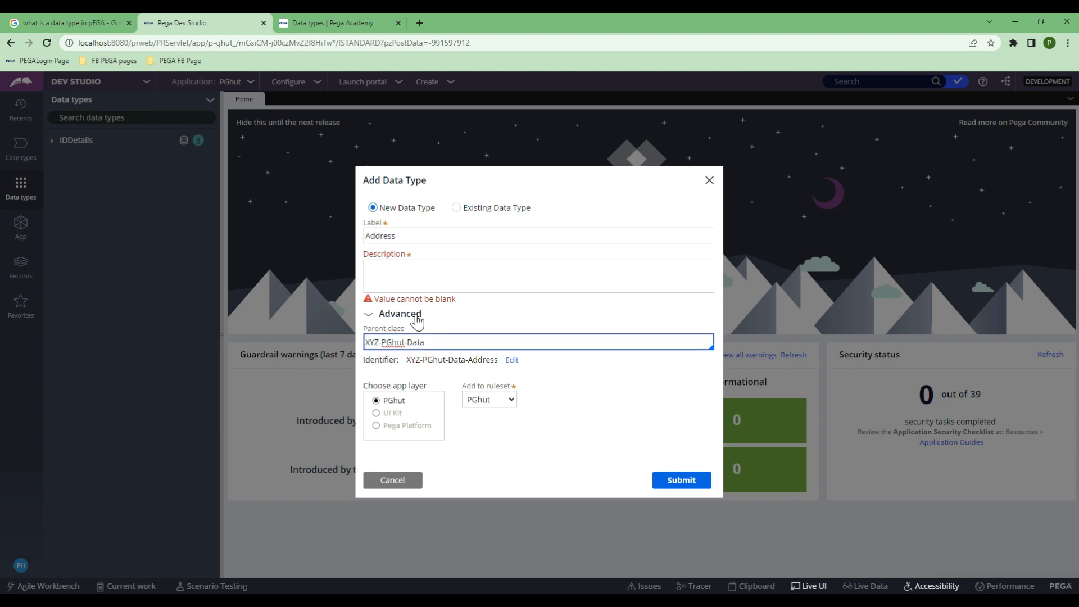
# Step: Enter the description 'This is an address data type' and submit the new data type
pyautogui.click(398, 275)
pyautogui.write('This is')
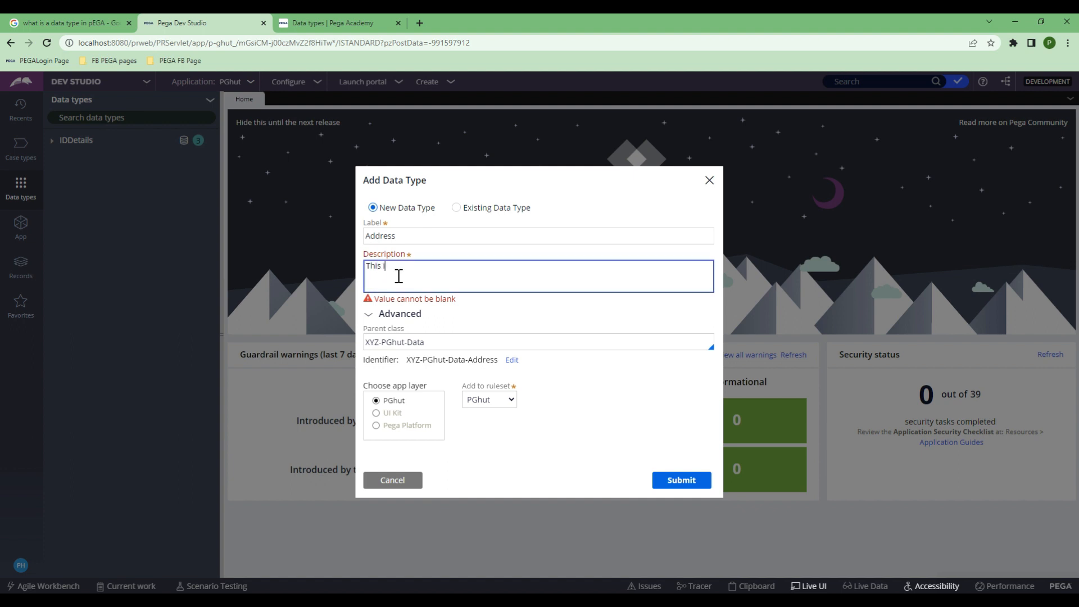
pyautogui.write(' a add')
pyautogui.press('BackSpace')
pyautogui.press('BackSpace')
pyautogui.press('BackSpace')
pyautogui.press('BackSpace')
pyautogui.write('n address data type')
pyautogui.click(677, 481)
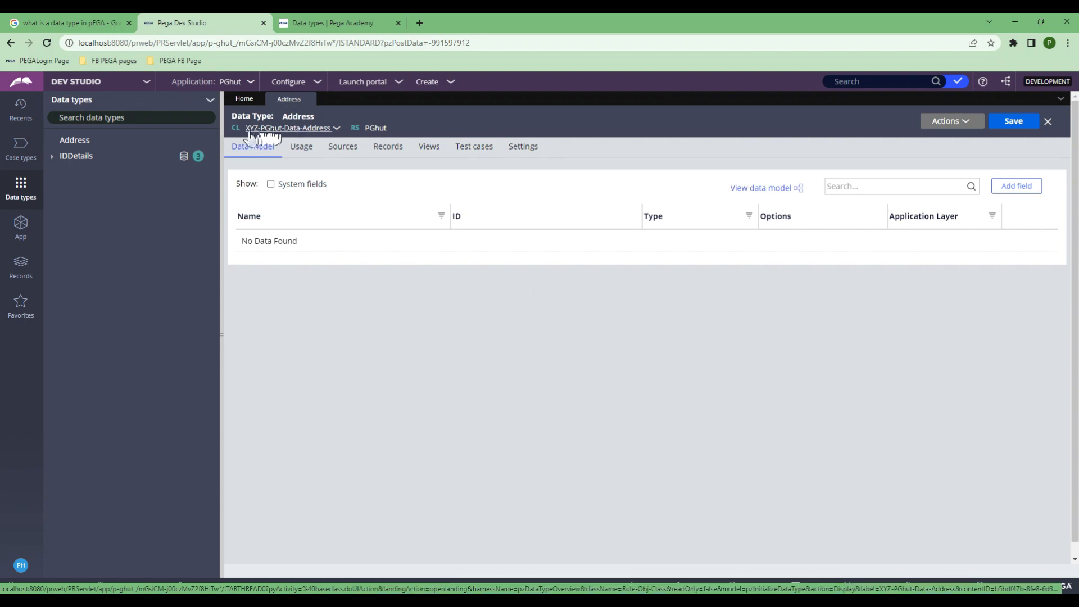
# Step: Show the classes under XYZ-PGhut-Data in App Explorer and save the Address data type
pyautogui.click(304, 132)
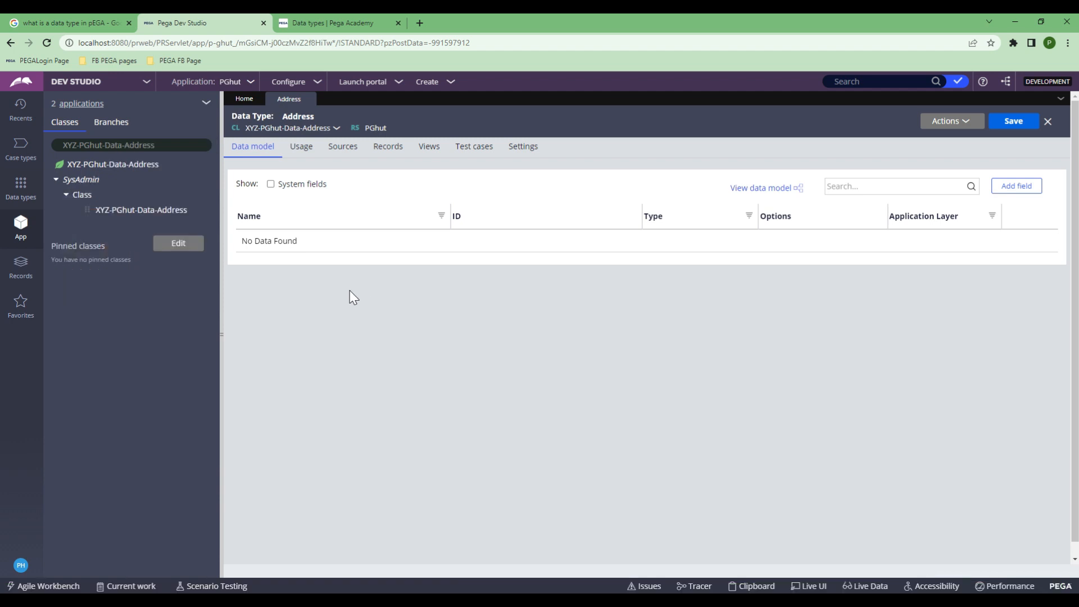
pyautogui.doubleClick(140, 145)
pyautogui.press('BackSpace')
pyautogui.press('BackSpace')
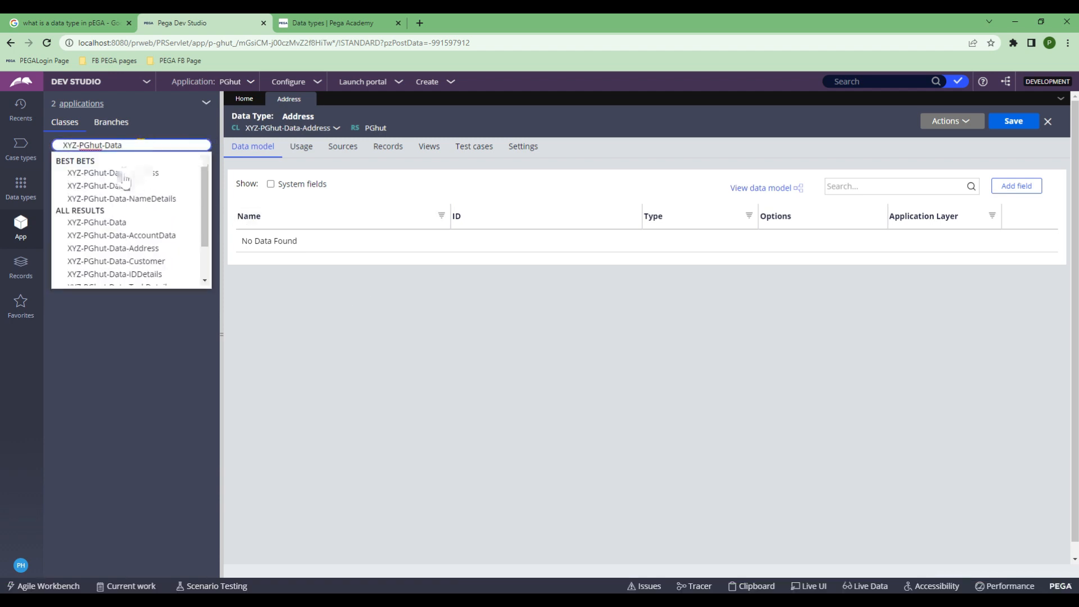
pyautogui.click(122, 223)
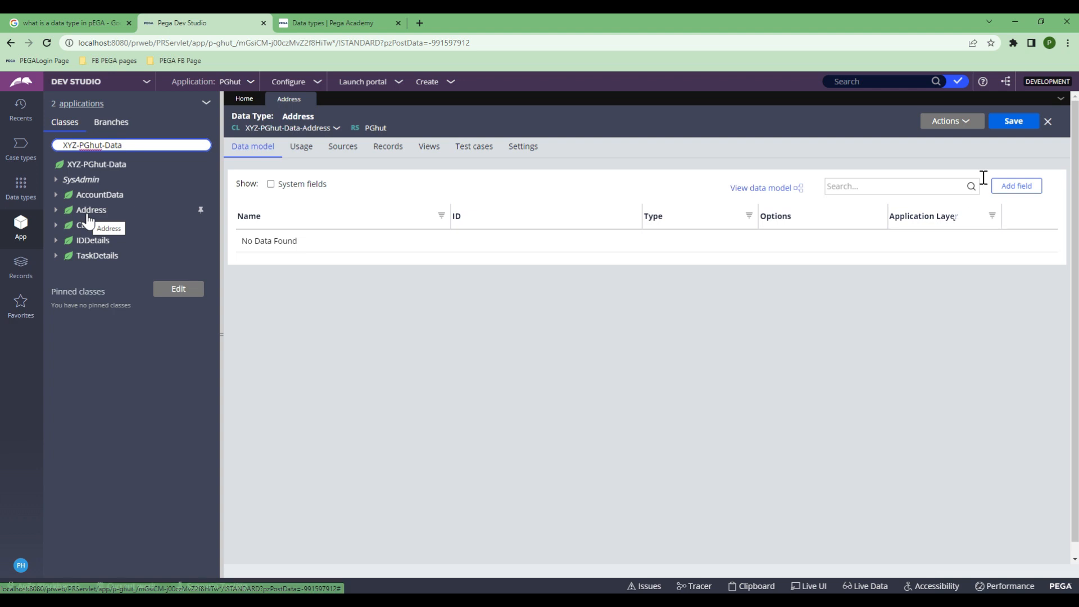
pyautogui.click(1014, 122)
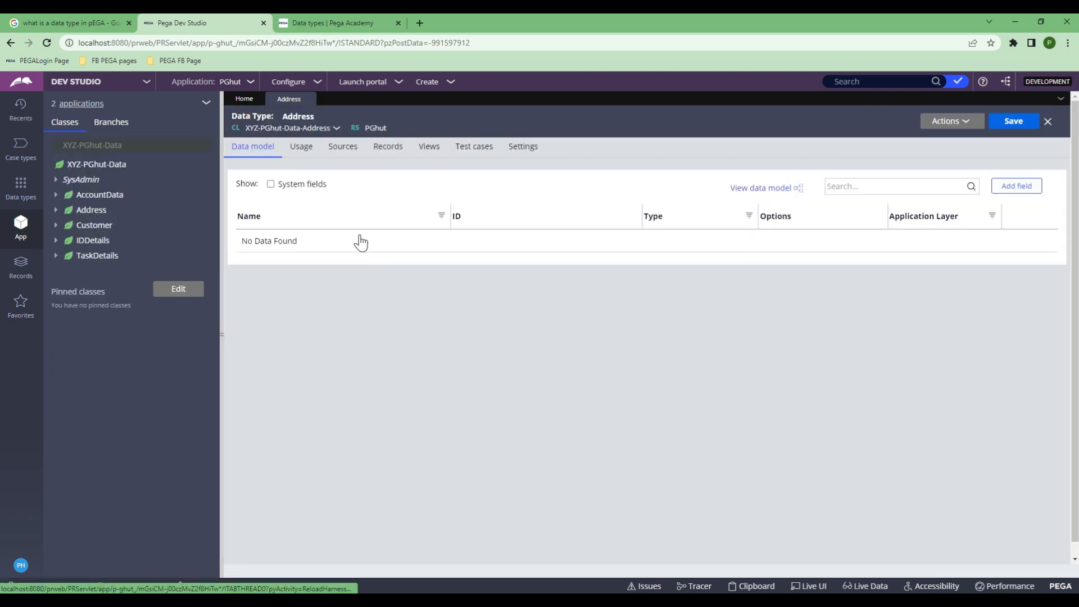
# Step: Open the Definition of the Address class from the class tree
pyautogui.click(86, 214)
pyautogui.rightClick(86, 214)
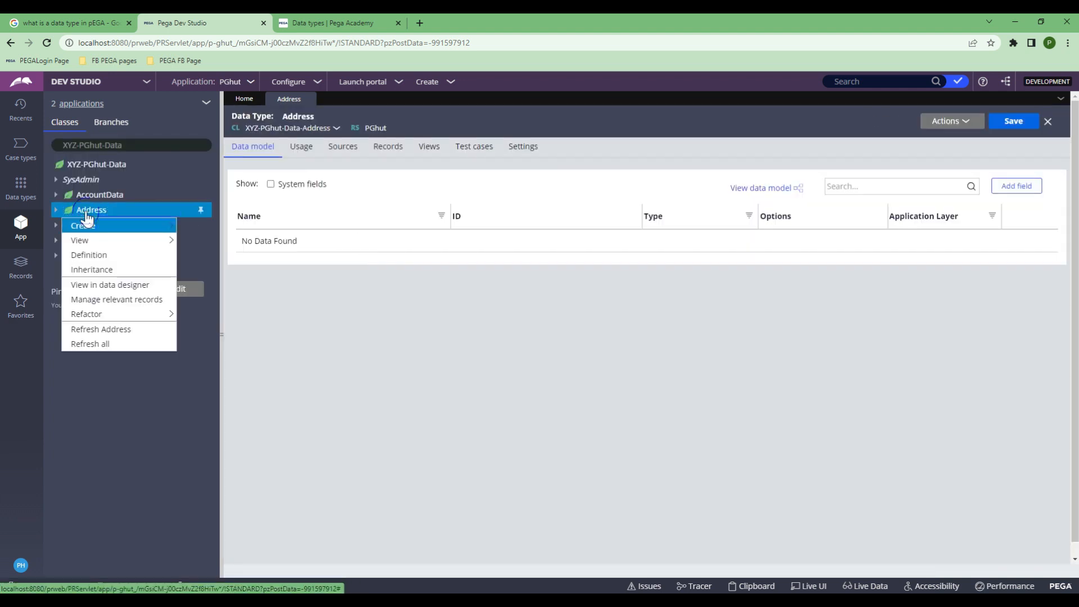
pyautogui.click(90, 257)
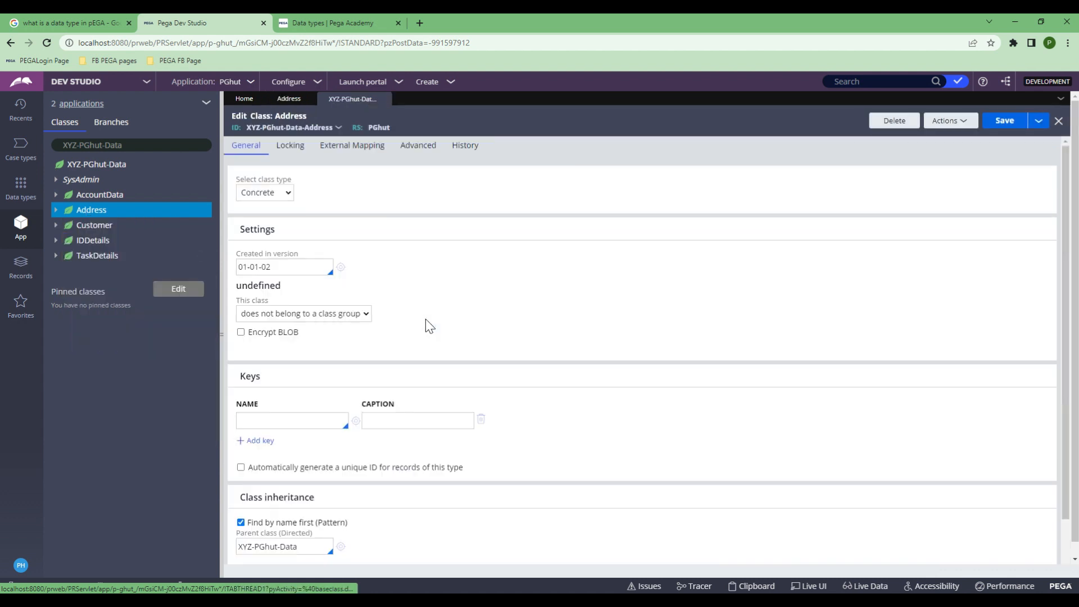
# Step: View the Abstract/Concrete class type options, then change the class filter to XYZ-PGhut-Work
pyautogui.click(288, 193)
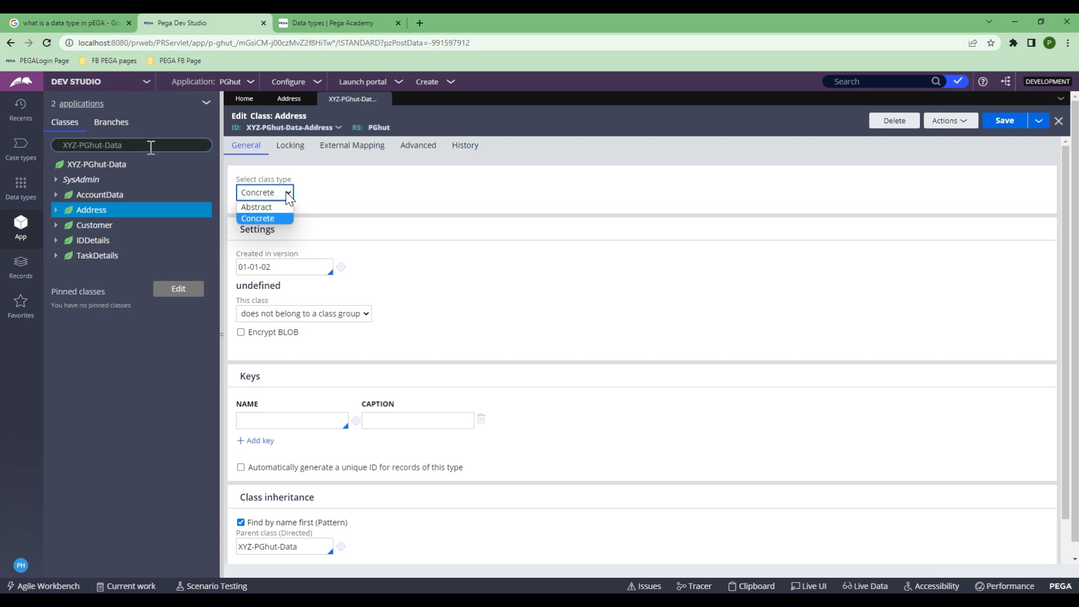
pyautogui.click(150, 145)
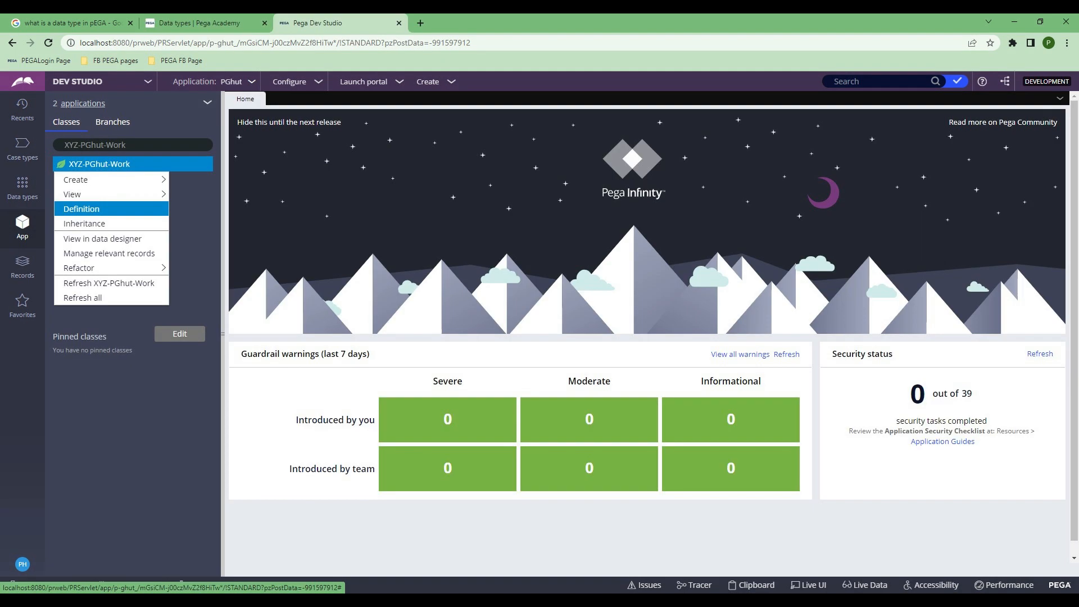
# Step: Open the XYZ-PGhut-Work class definition, then return to the Data types explorer
pyautogui.click(82, 209)
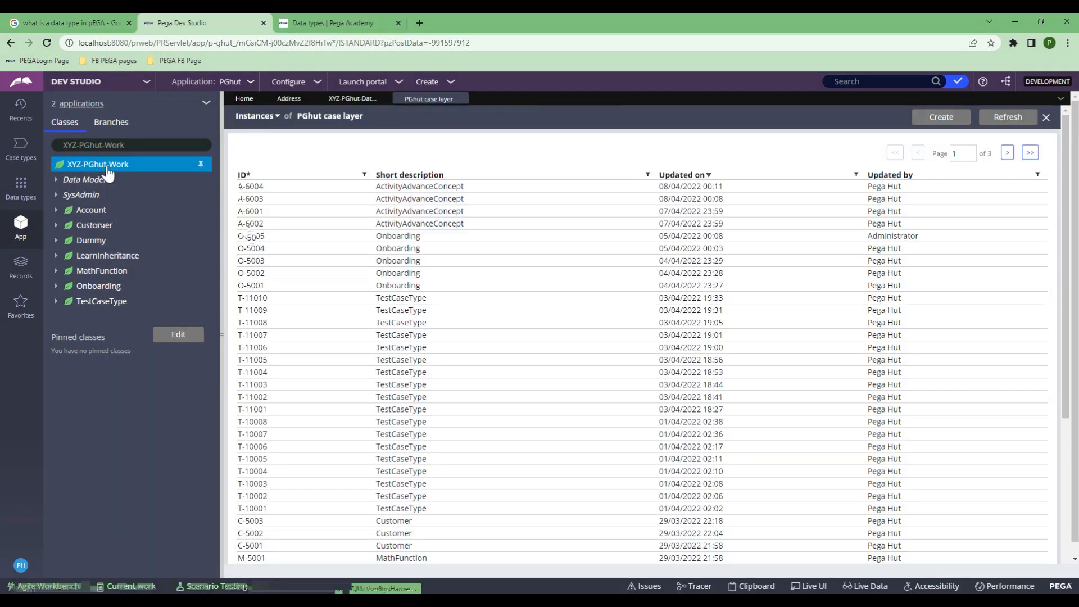
pyautogui.click(115, 166)
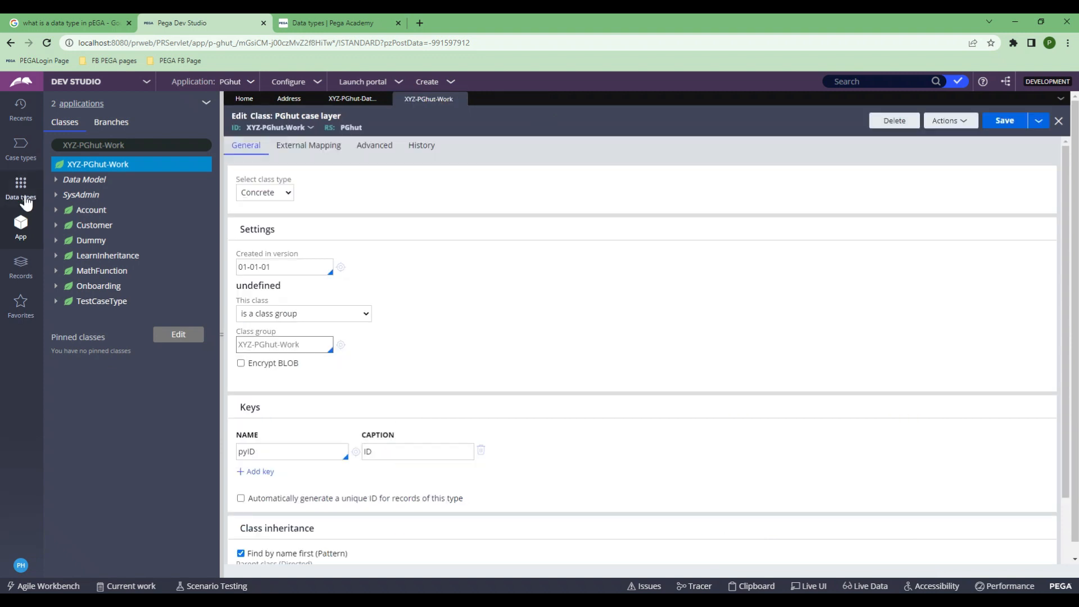
pyautogui.click(22, 191)
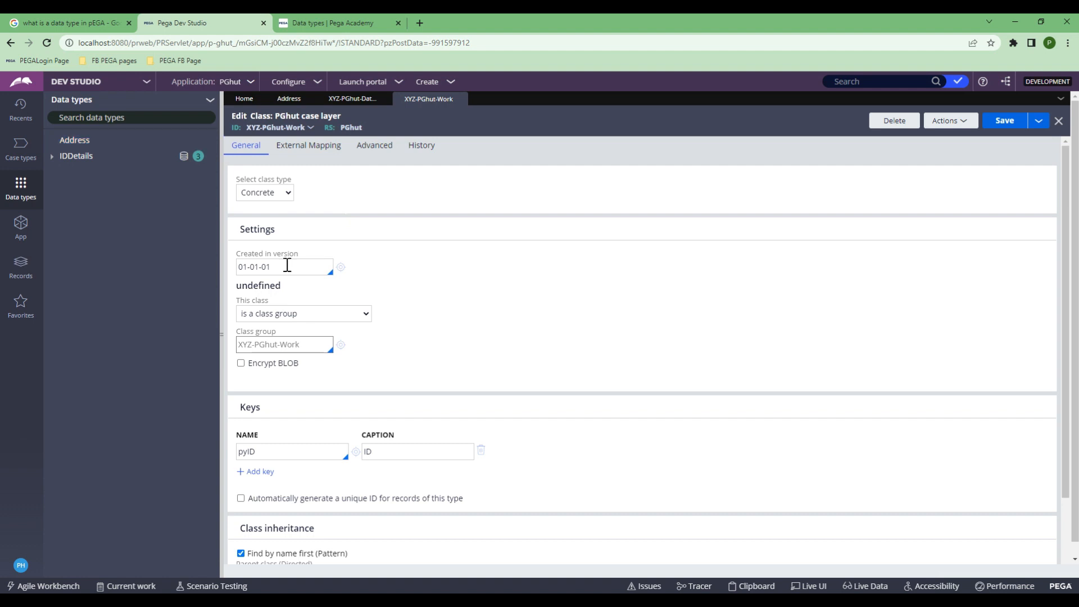
# Step: Inspect the Address class record's created-in version 01-01-02 and the mapped class name in the results
pyautogui.click(344, 100)
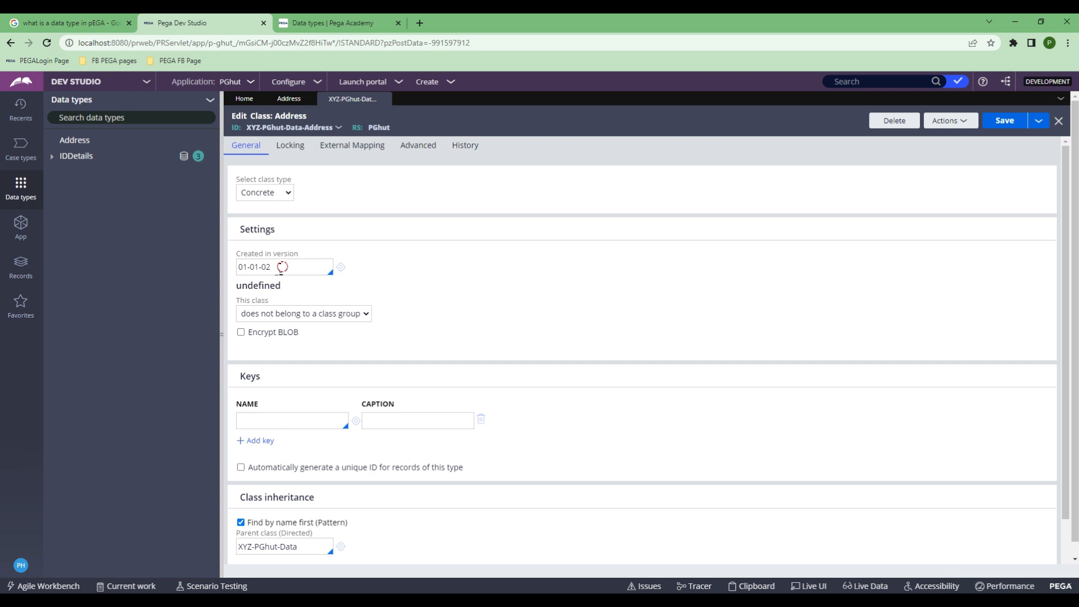
pyautogui.click(282, 266)
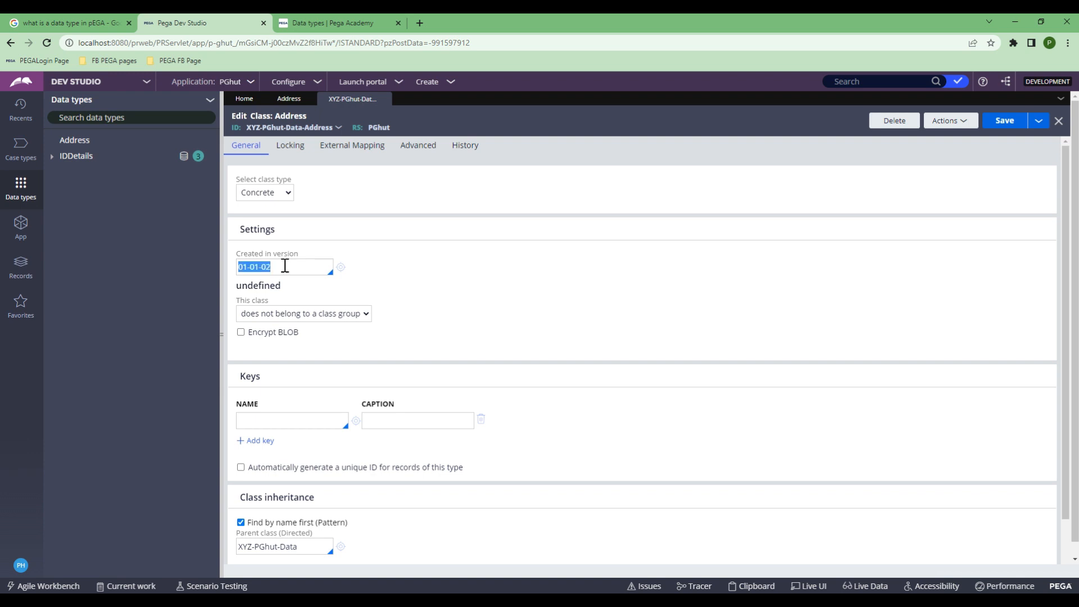
pyautogui.click(340, 269)
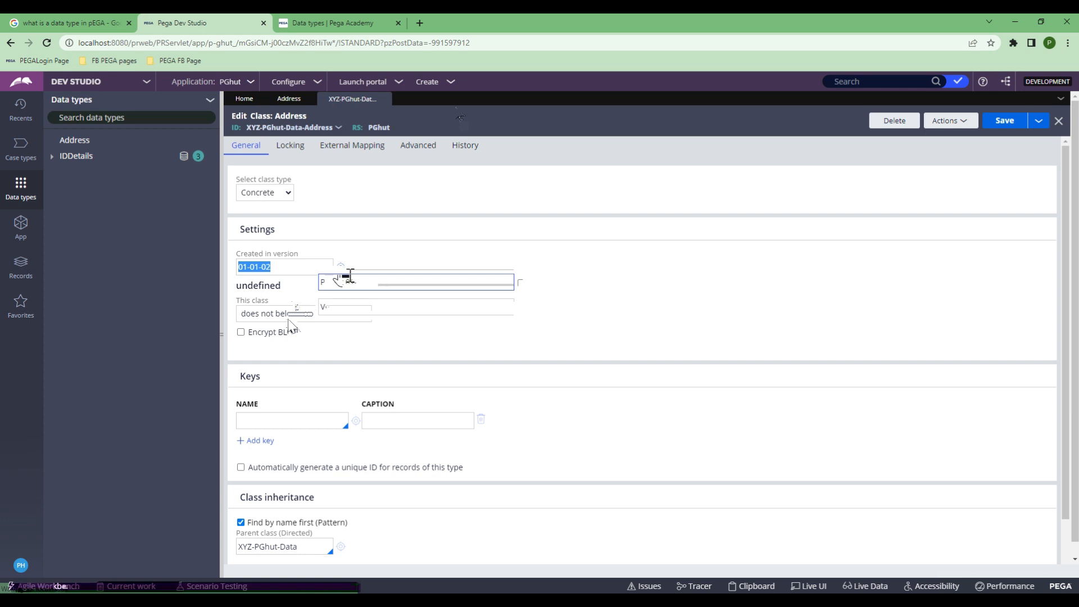
pyautogui.click(431, 99)
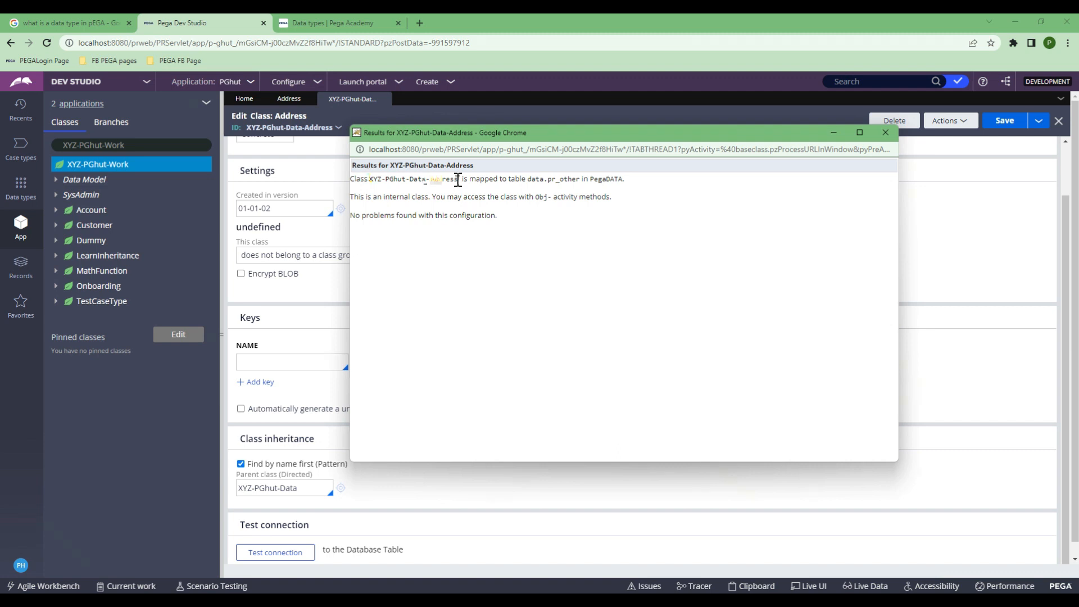
pyautogui.moveTo(369, 179); pyautogui.dragTo(458, 180)
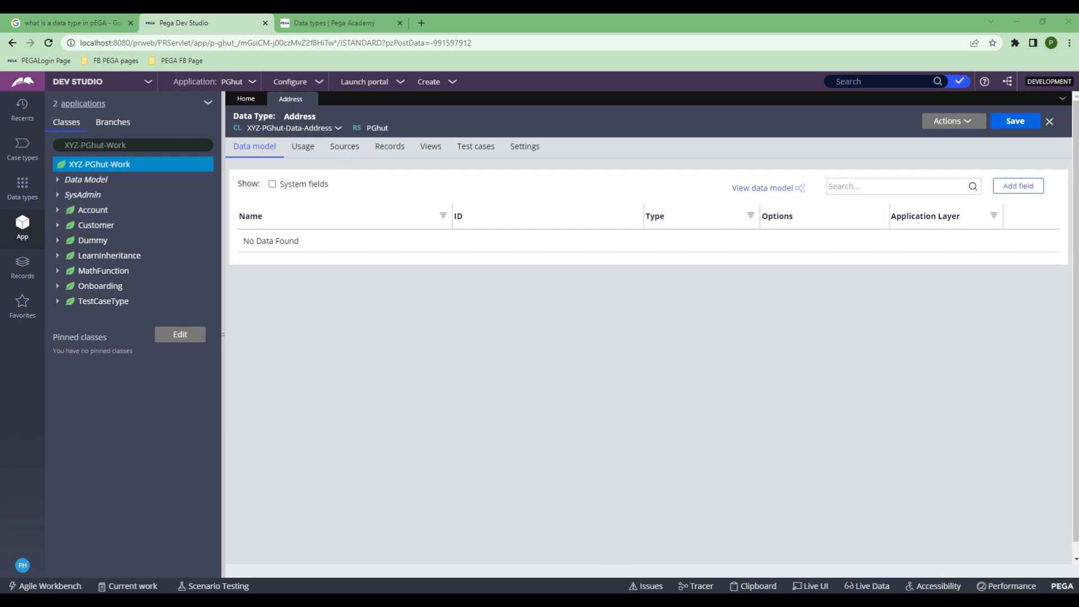
pyautogui.moveTo(1, 74); pyautogui.dragTo(676, 227)
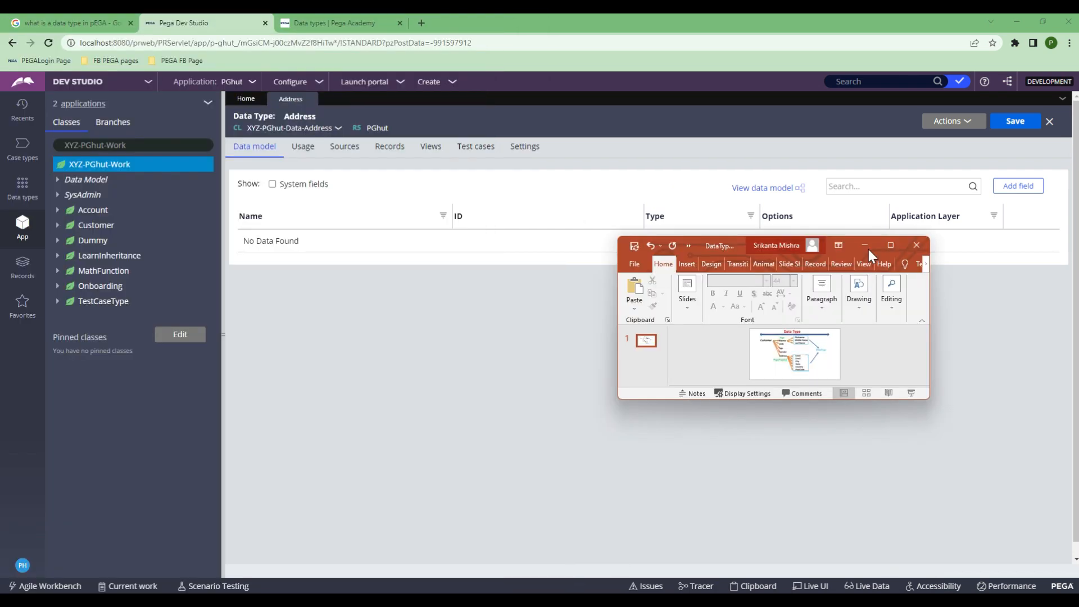
pyautogui.click(885, 245)
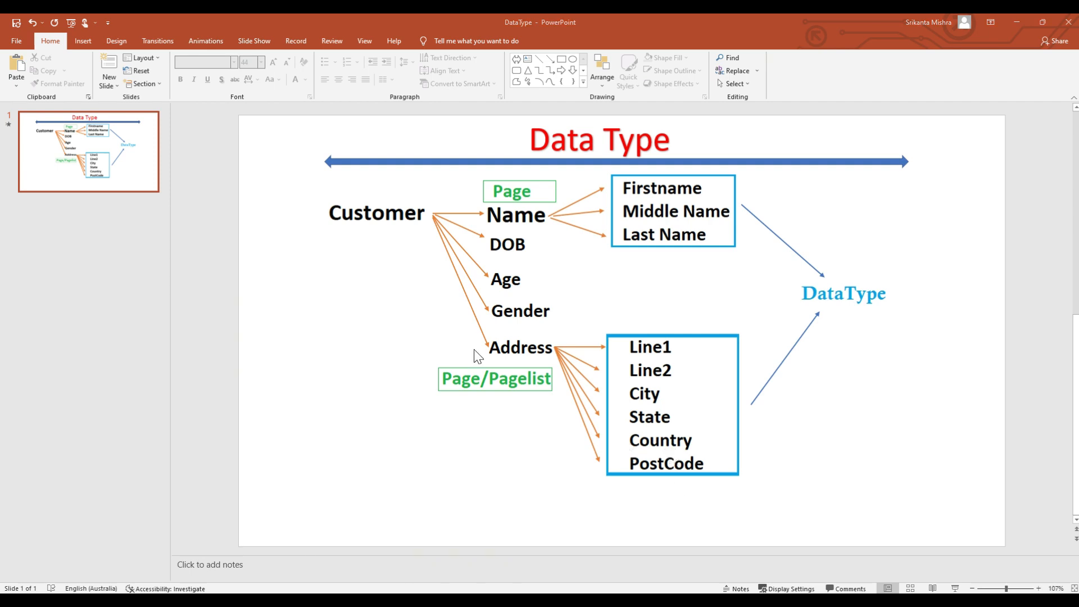
pyautogui.hotkey('alt', 'Tab')
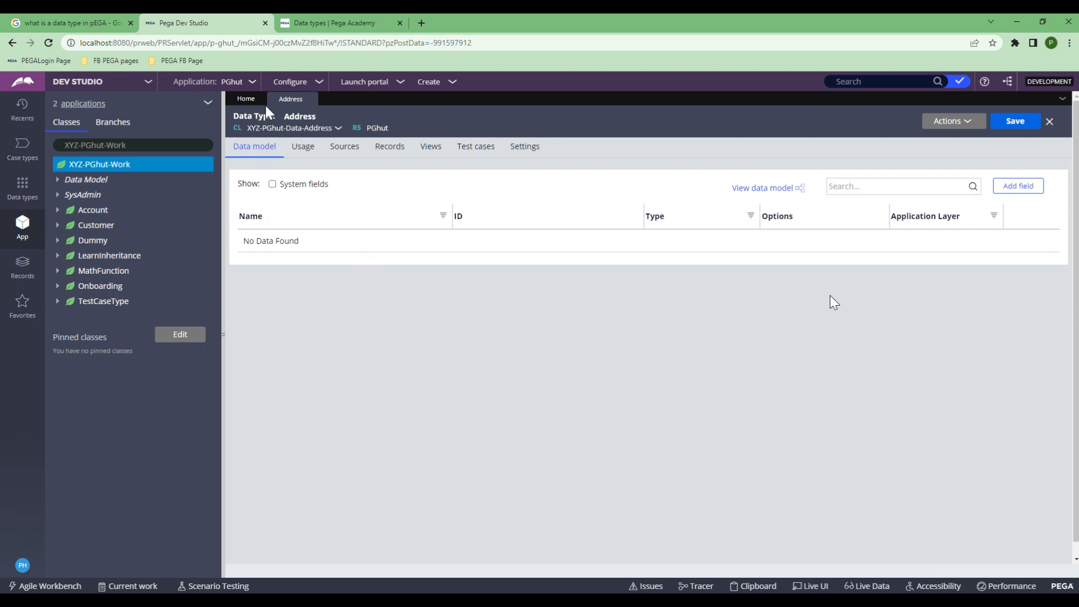
# Step: Add text fields Line1, Line2 and City to the Address data model
pyautogui.click(1020, 194)
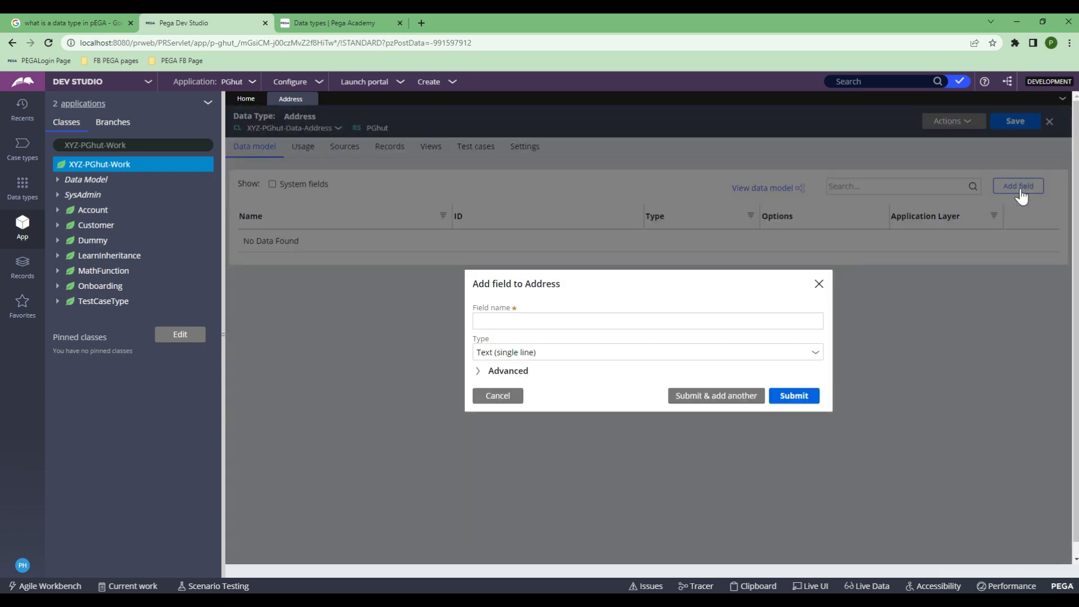
pyautogui.click(612, 324)
pyautogui.write('e1')
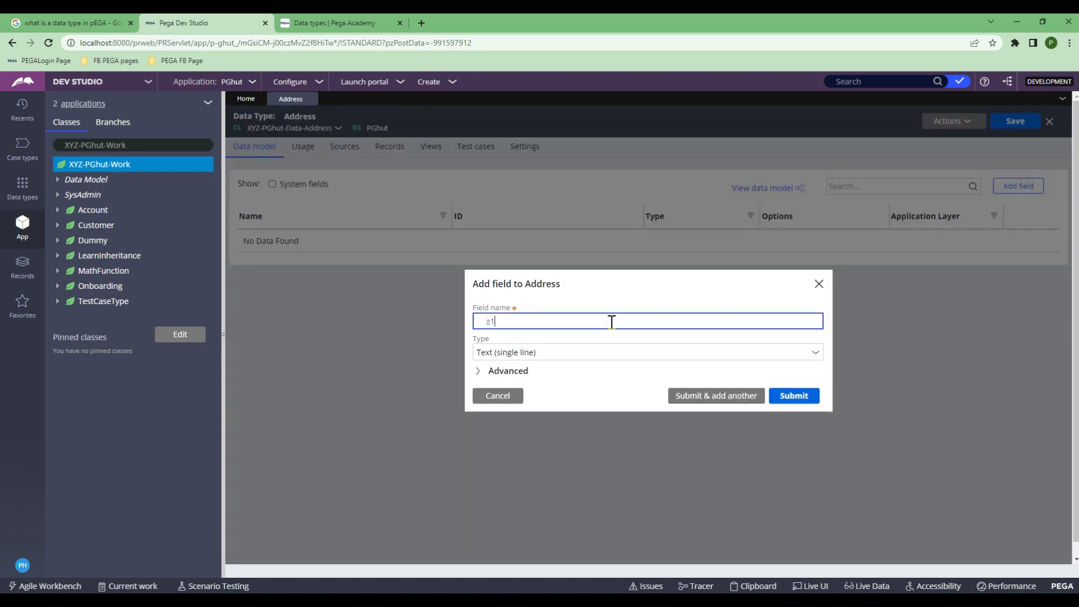
pyautogui.click(714, 405)
pyautogui.write('Line')
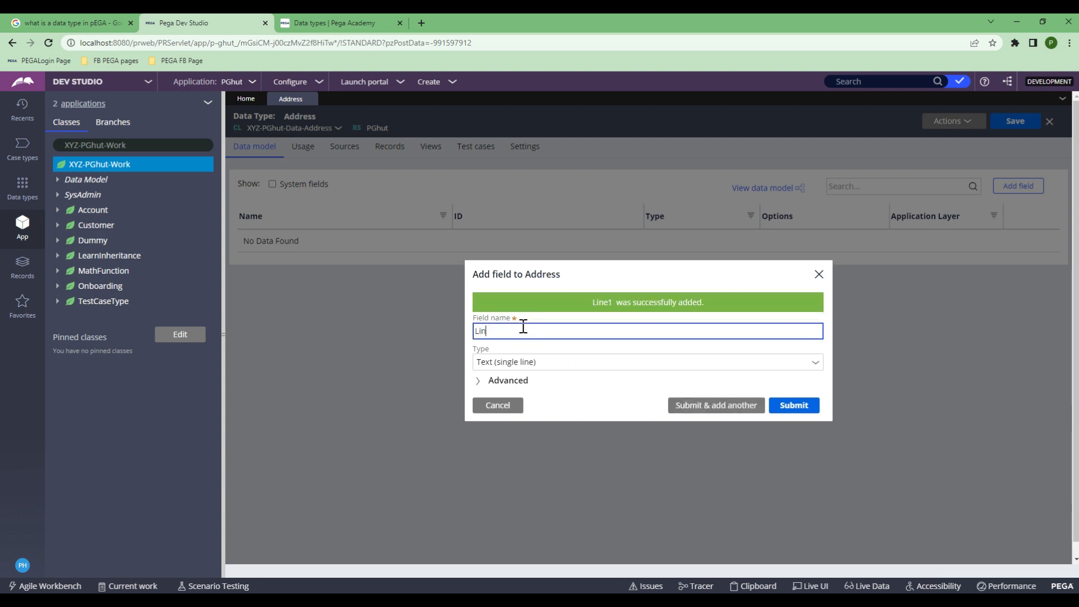
pyautogui.write('1')
pyautogui.click(691, 405)
pyautogui.write('City')
pyautogui.click(739, 430)
# Step: Add the State, Country and PostCode fields, then save the Address data type
pyautogui.write('State')
pyautogui.click(722, 404)
pyautogui.write('Country')
pyautogui.click(716, 405)
pyautogui.write('F')
pyautogui.write('PostCode')
pyautogui.press('Return')
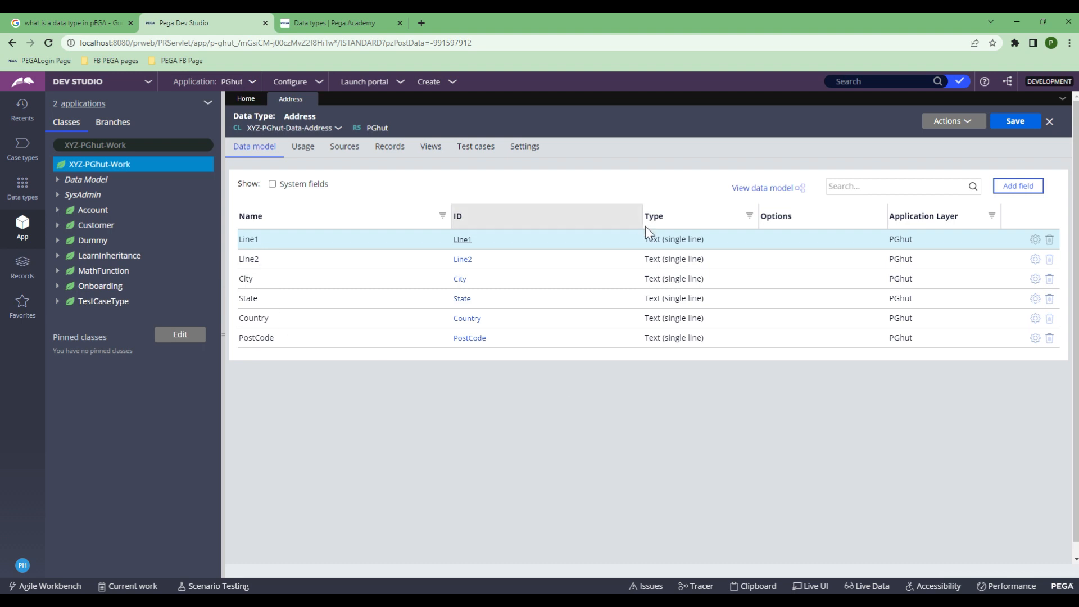
pyautogui.click(1013, 124)
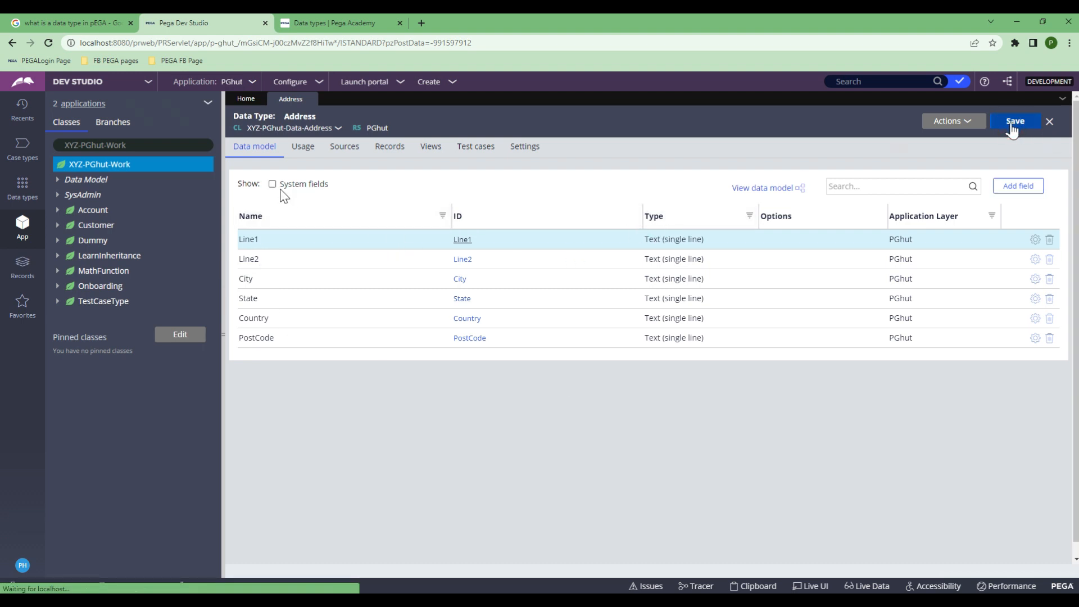
pyautogui.click(122, 147)
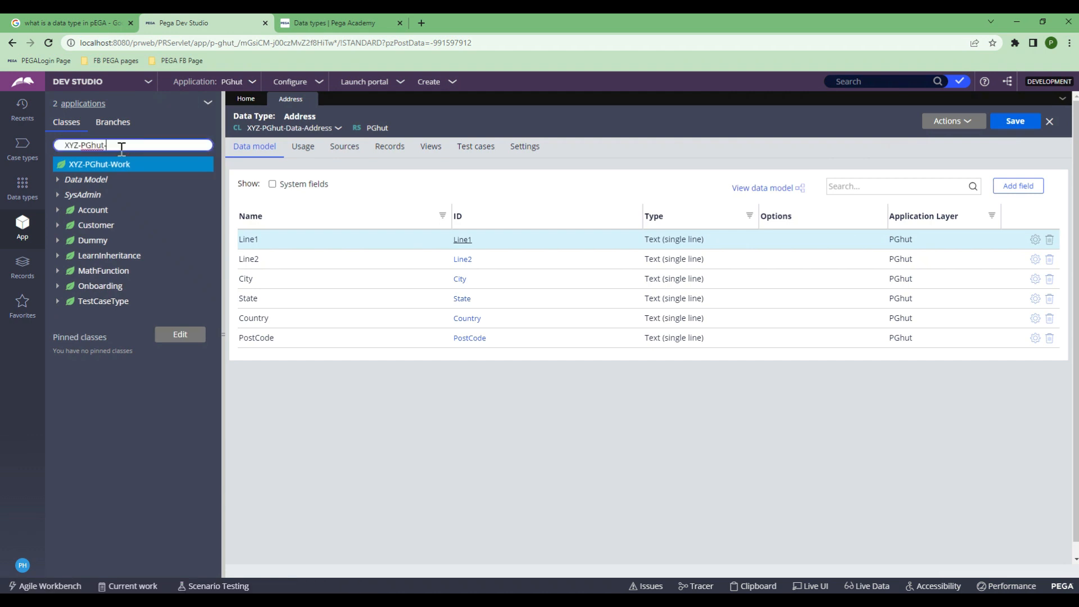
# Step: Show XYZ-PGhut-Data-Address in App Explorer and list its properties under Data Model
pyautogui.click(270, 129)
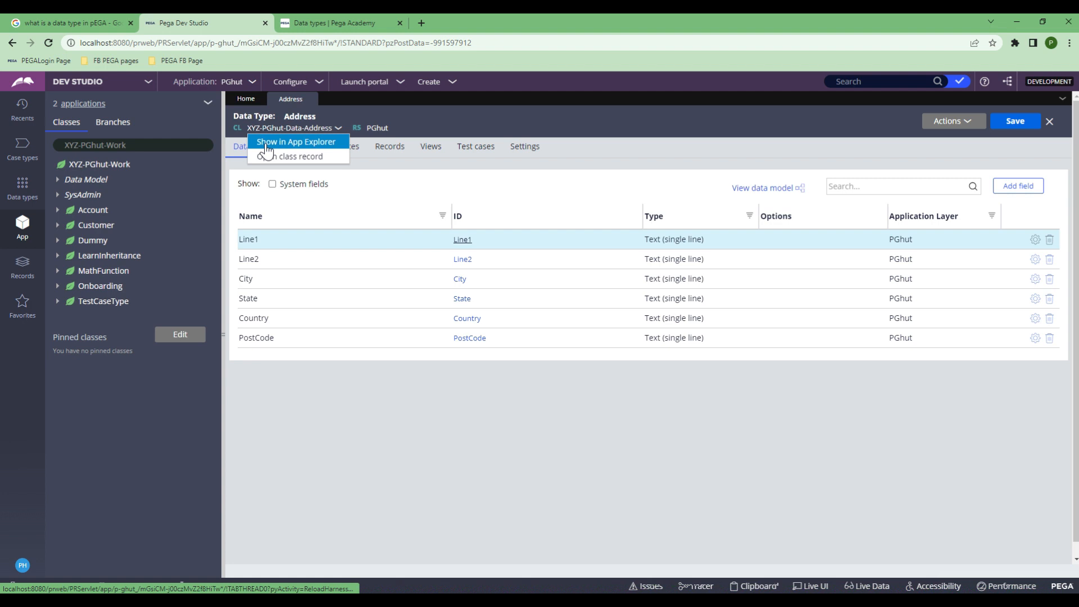
pyautogui.click(266, 148)
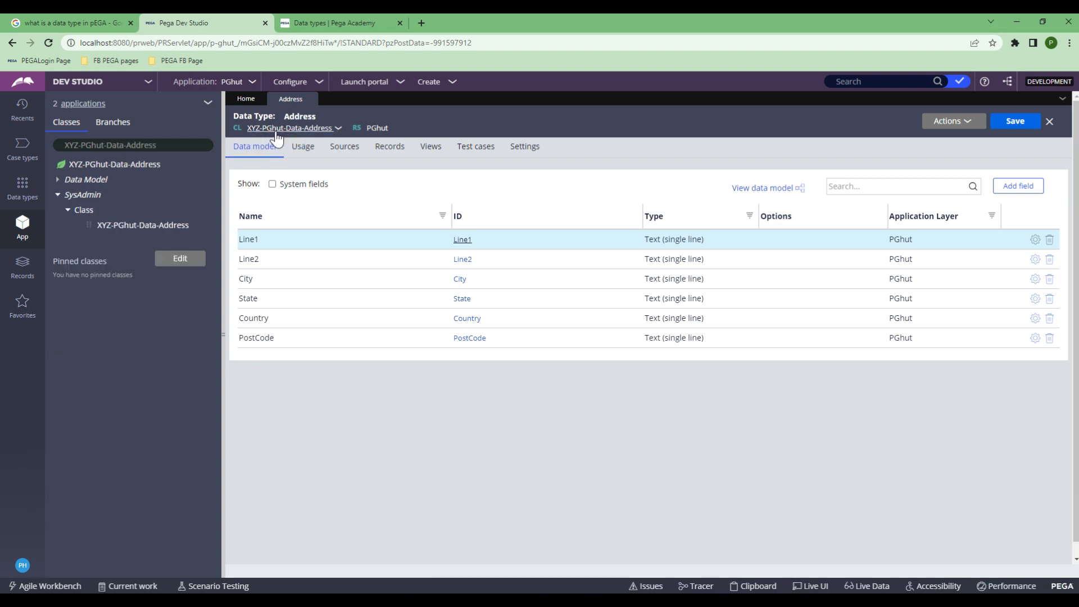
pyautogui.click(56, 181)
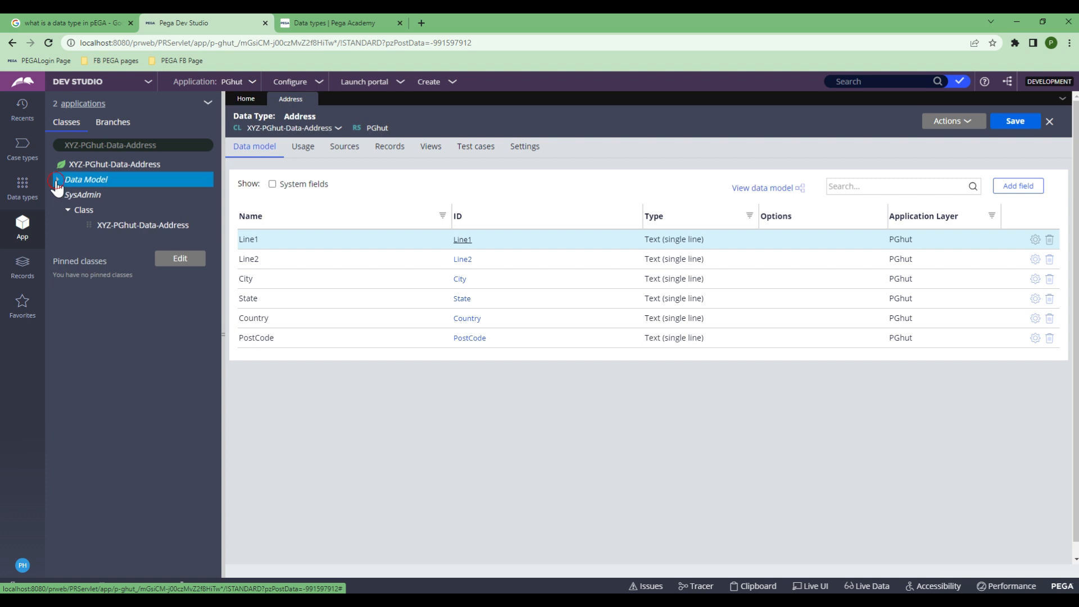
pyautogui.click(68, 195)
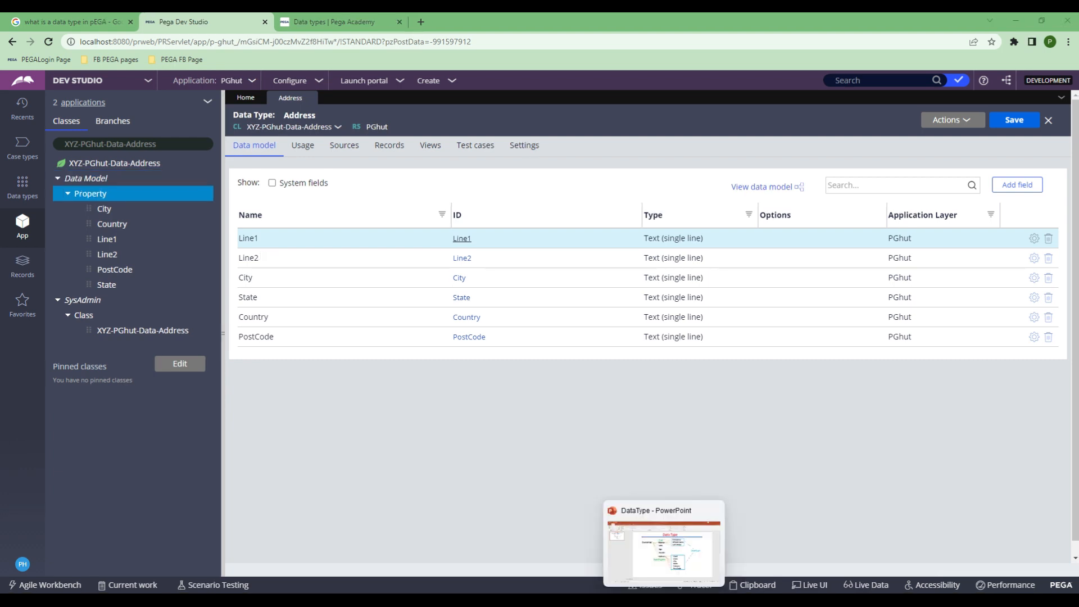
# Step: Glance at the PowerPoint slide, then minimize it and return to Dev Studio
pyautogui.click(663, 548)
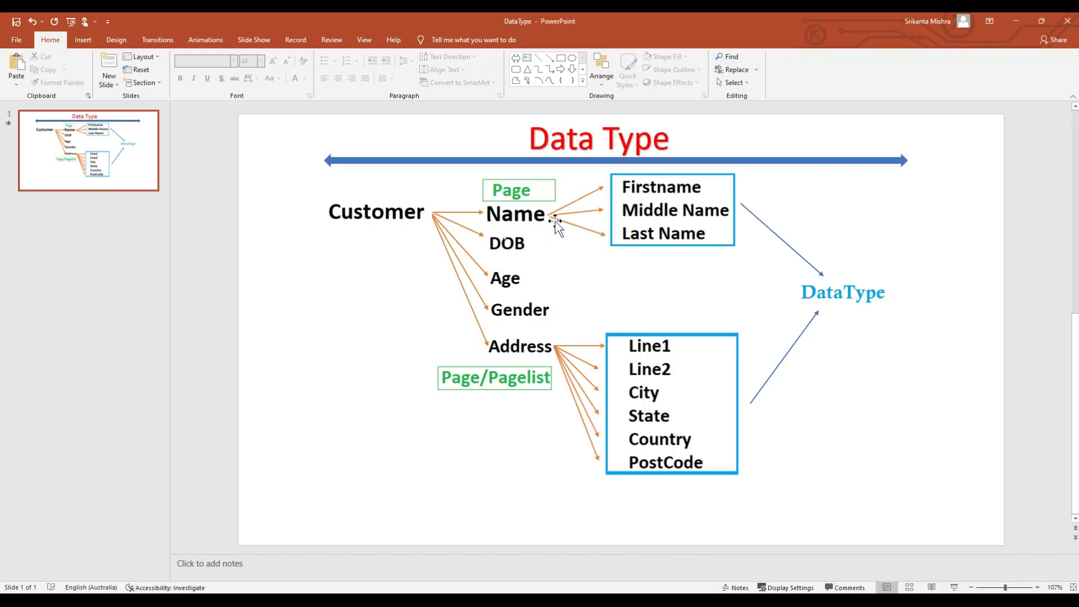
pyautogui.click(1014, 27)
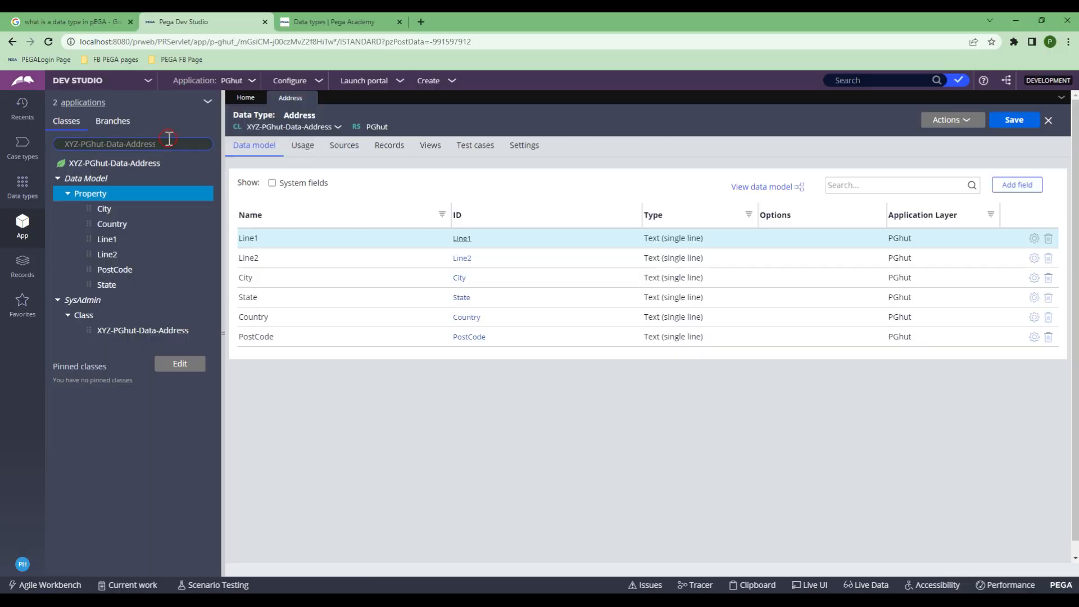
pyautogui.click(168, 138)
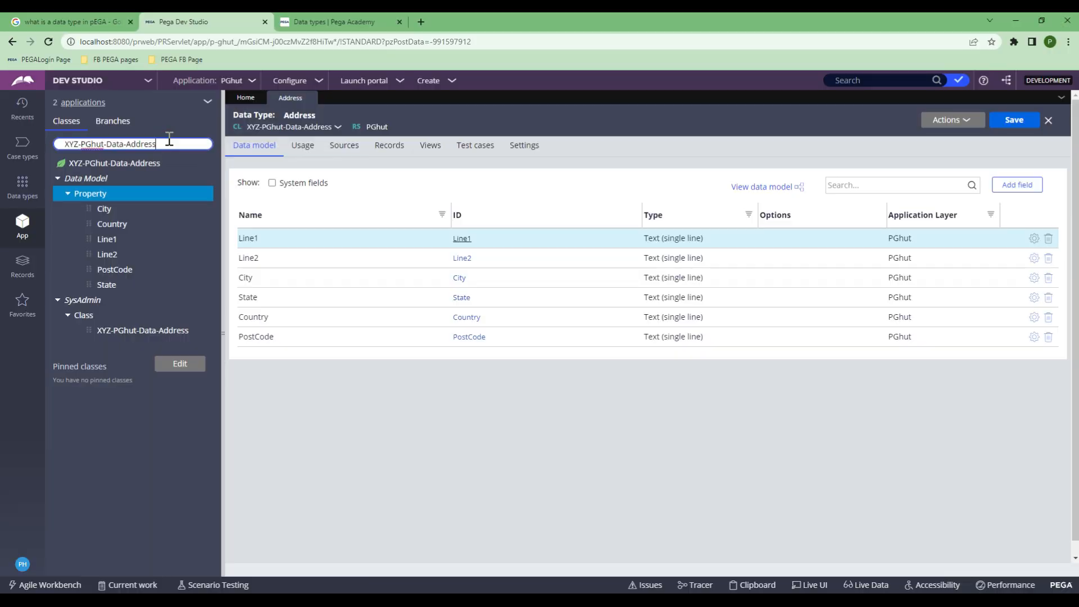
# Step: Filter App Explorer down to the XYZ-PGhut-Data class
pyautogui.doubleClick(169, 140)
pyautogui.press('BackSpace')
pyautogui.press('BackSpace')
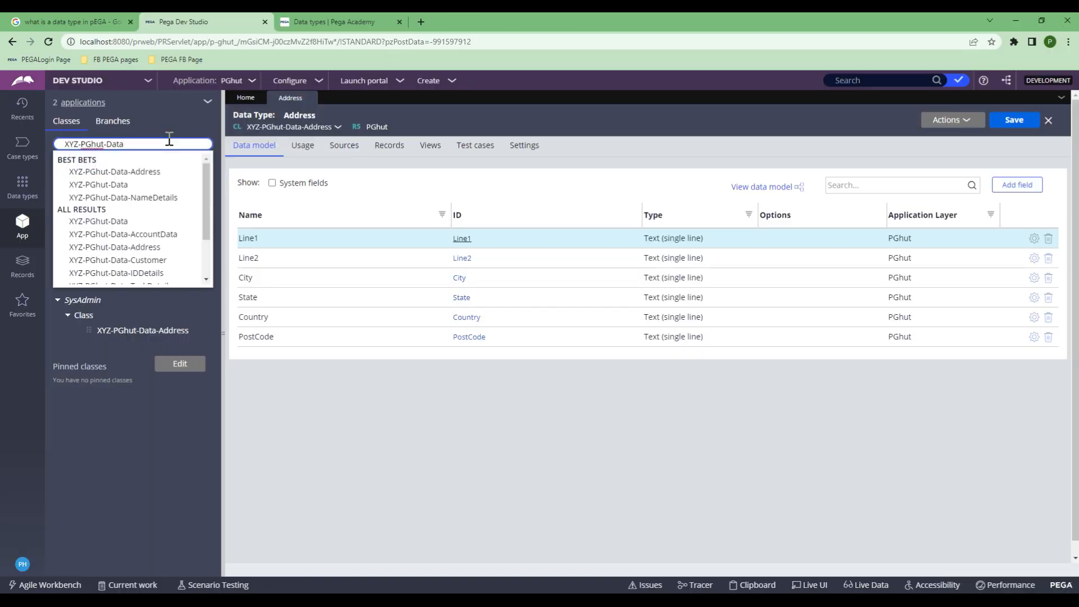
pyautogui.press('Return')
pyautogui.click(111, 168)
# Step: Choose Create > SysAdmin > Class on XYZ-PGhut-Data to start a new class
pyautogui.rightClick(112, 169)
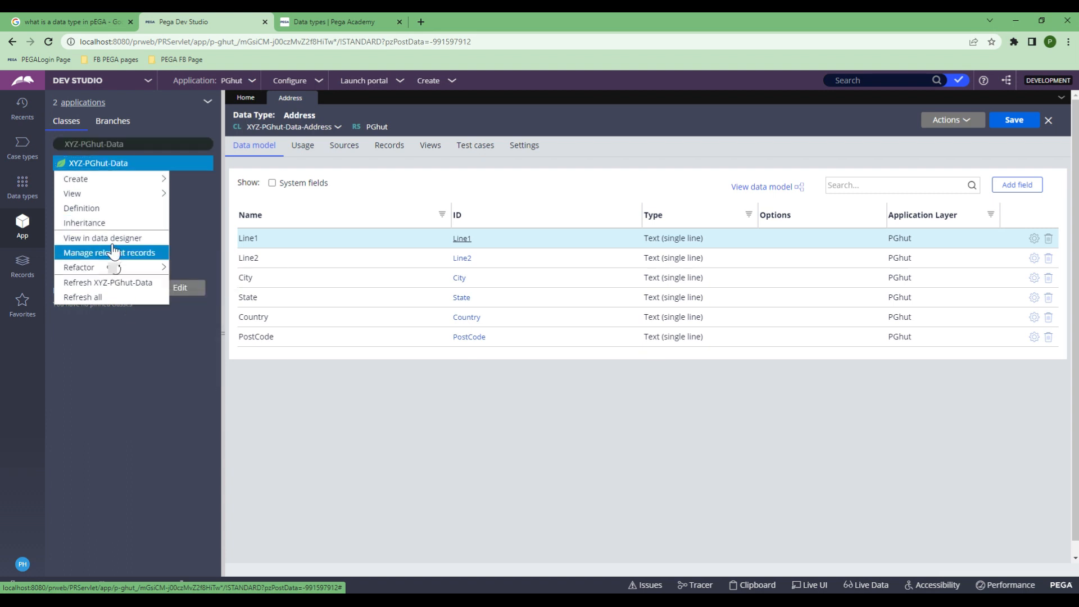
pyautogui.moveTo(116, 181)
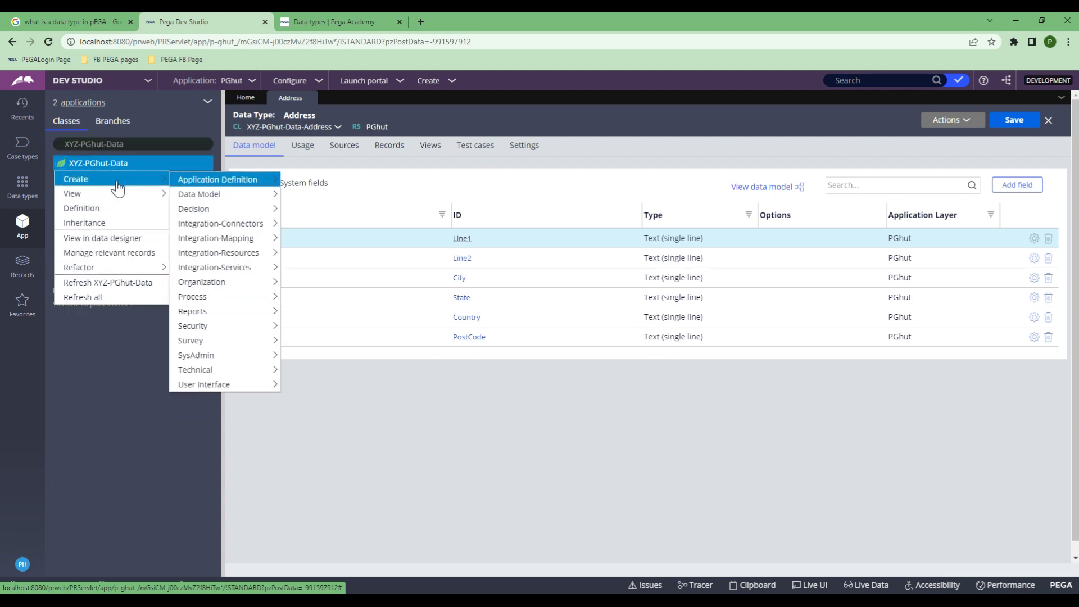
pyautogui.moveTo(238, 360)
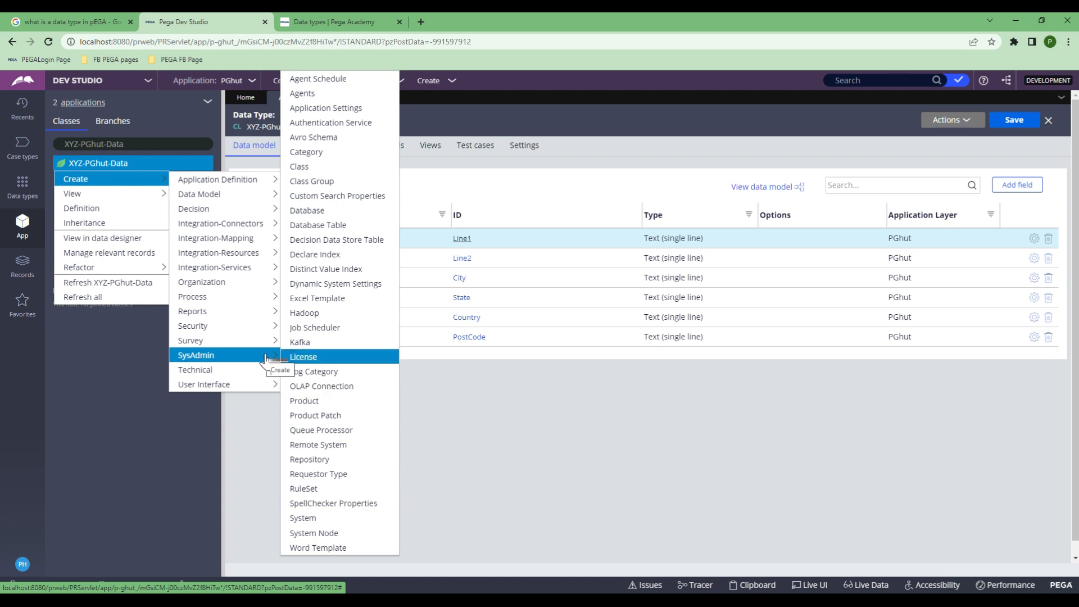
pyautogui.click(292, 166)
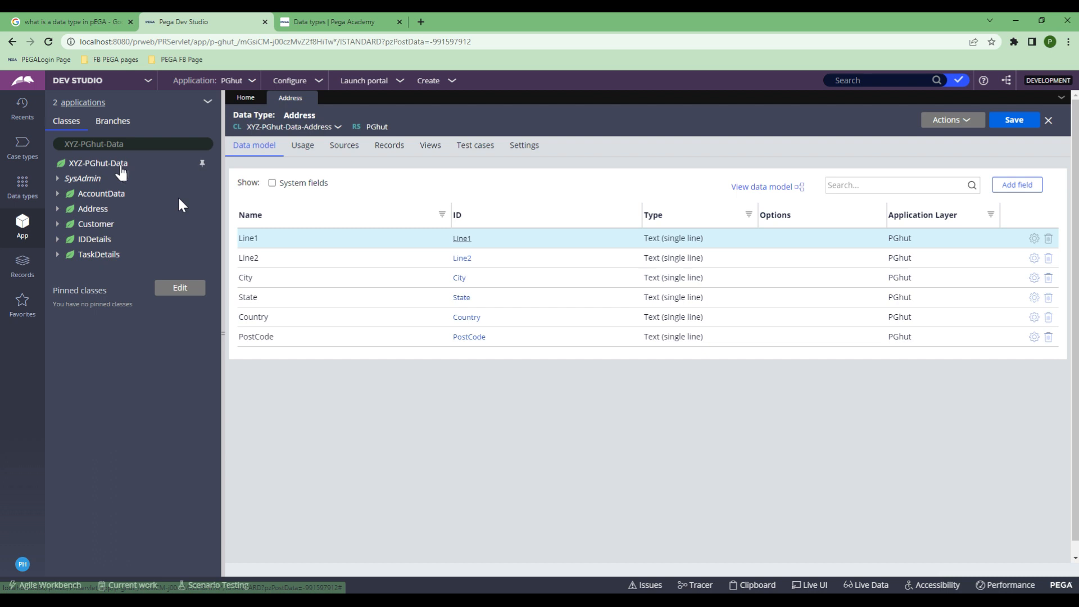
pyautogui.rightClick(120, 165)
pyautogui.moveTo(107, 181)
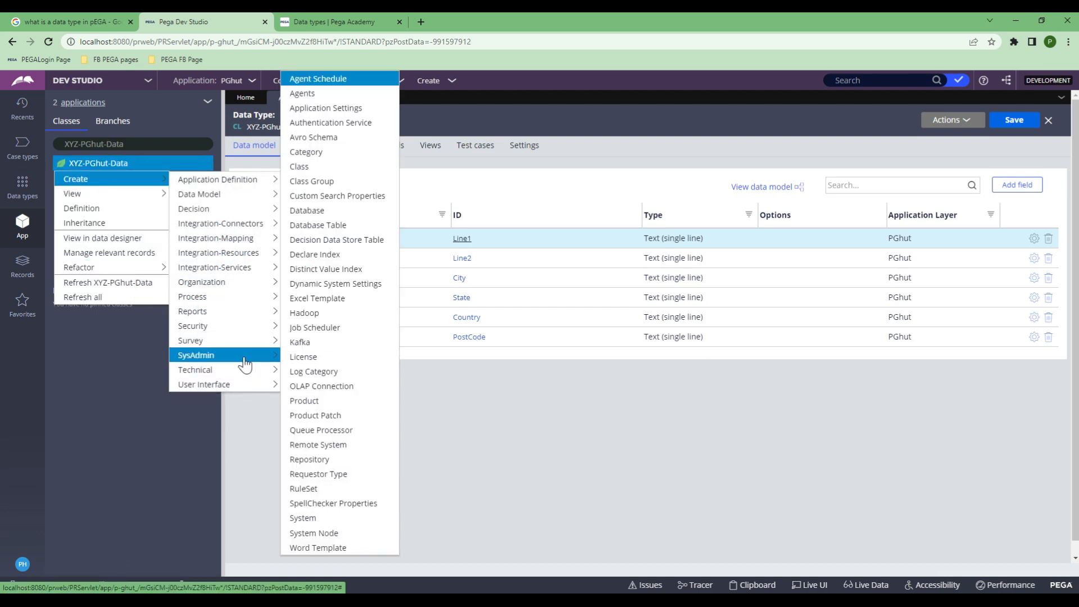
pyautogui.click(308, 169)
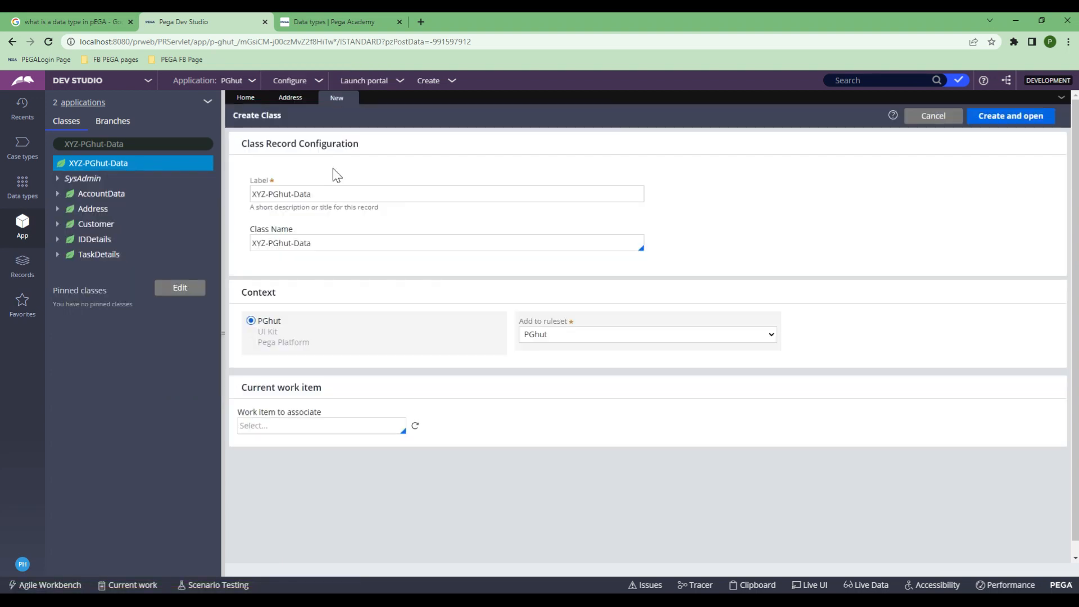
# Step: Create the XYZ-PGhut-Data-Name class as an Abstract class inheriting from XYZ-PGhut-Data
pyautogui.click(334, 193)
pyautogui.write('-Name')
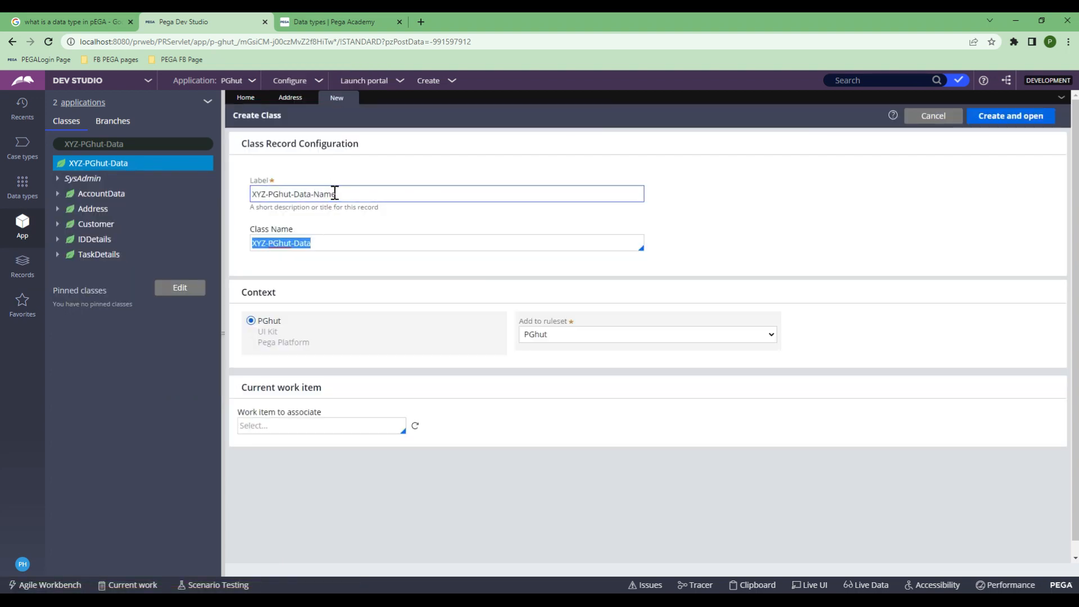
pyautogui.press('End')
pyautogui.write('_Nam')
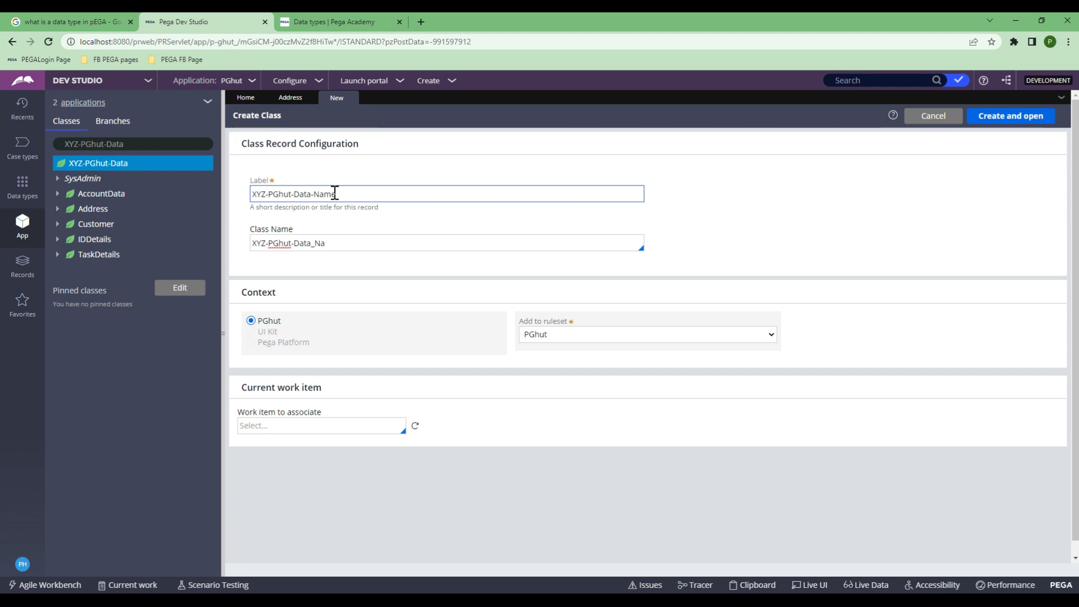
pyautogui.press('BackSpace')
pyautogui.press('BackSpace')
pyautogui.press('BackSpace')
pyautogui.write('-Name')
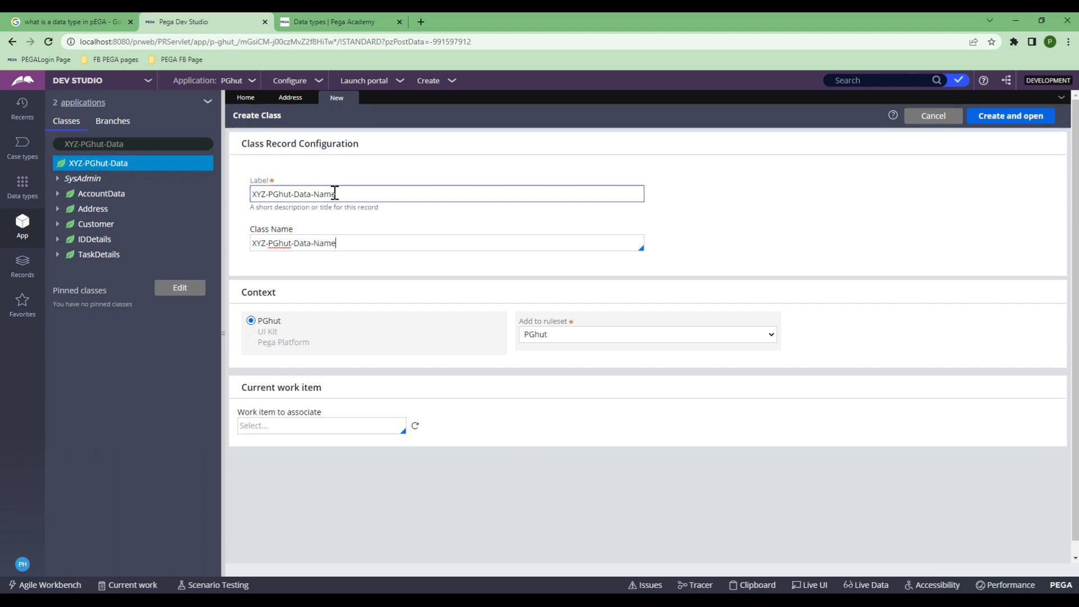
pyautogui.click(990, 123)
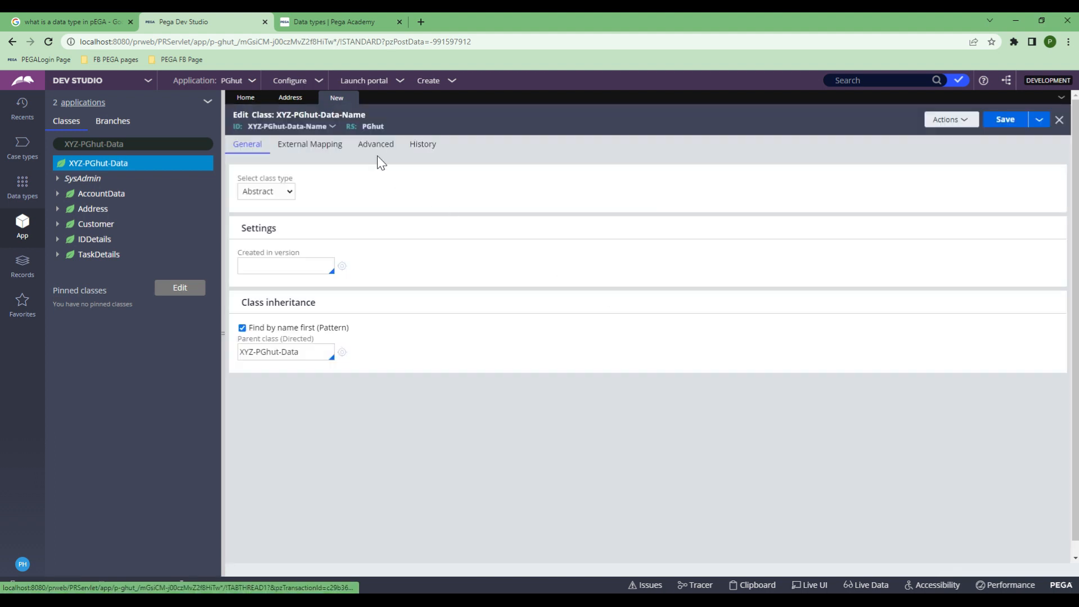
pyautogui.click(247, 190)
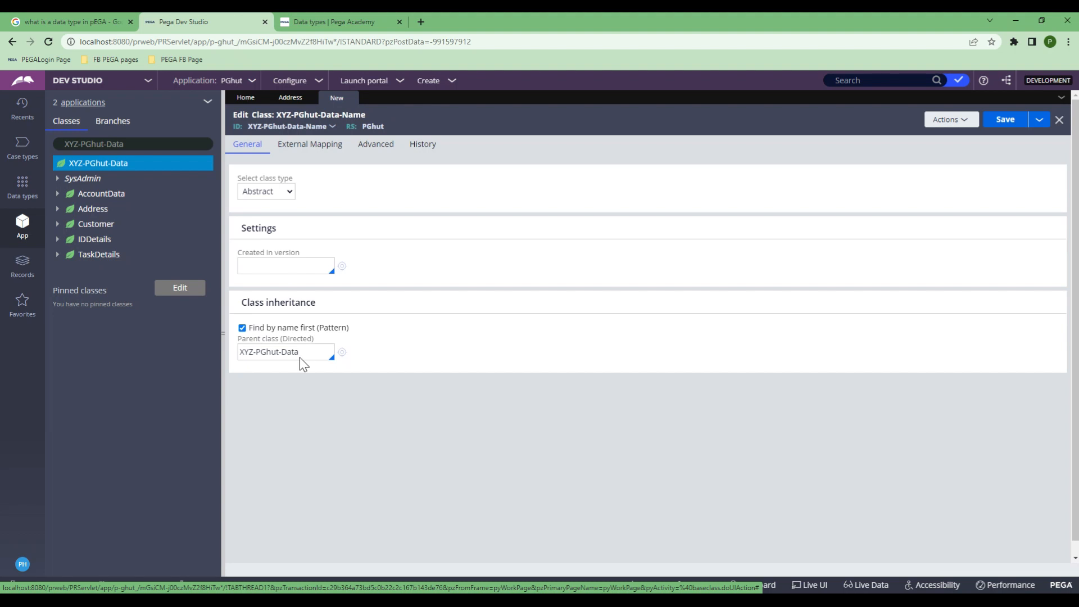
# Step: Open the Address class definition, run its connection test, then go back to the Name class form
pyautogui.rightClick(91, 212)
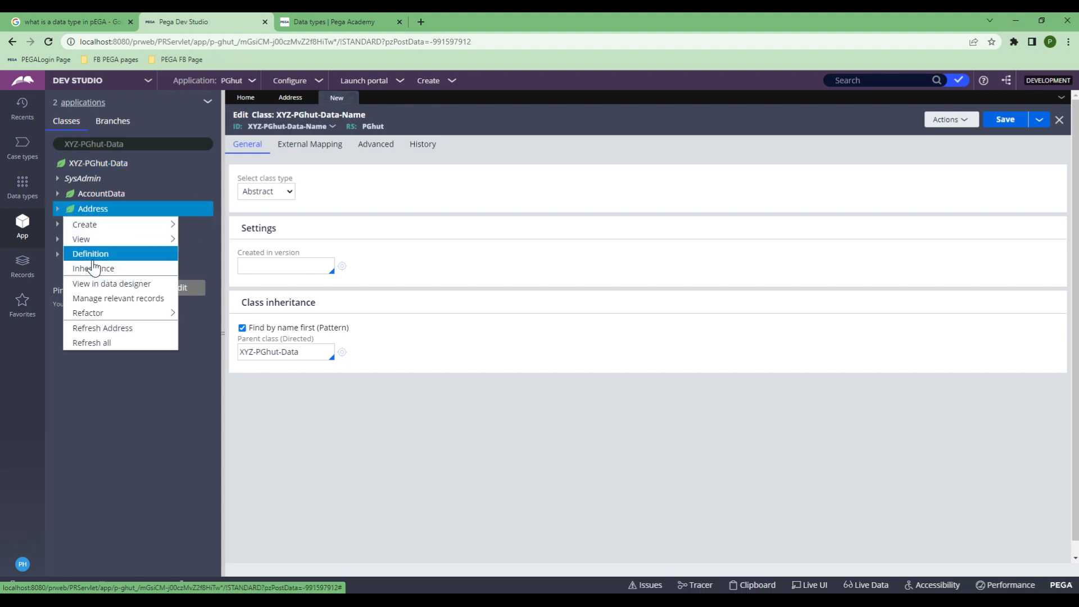
pyautogui.click(91, 255)
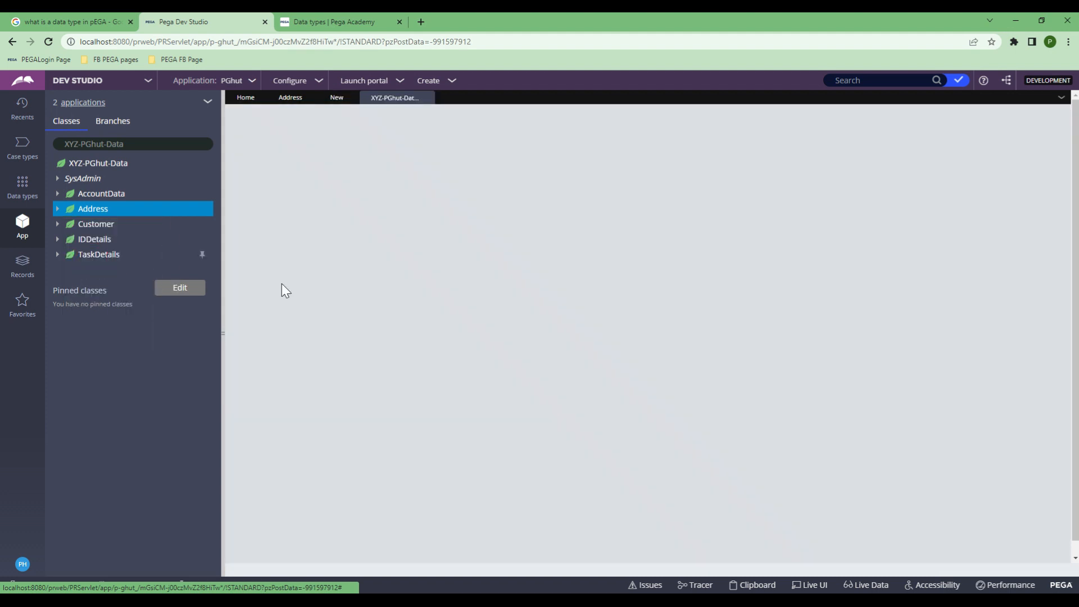
pyautogui.scroll(-1, 329, 456)
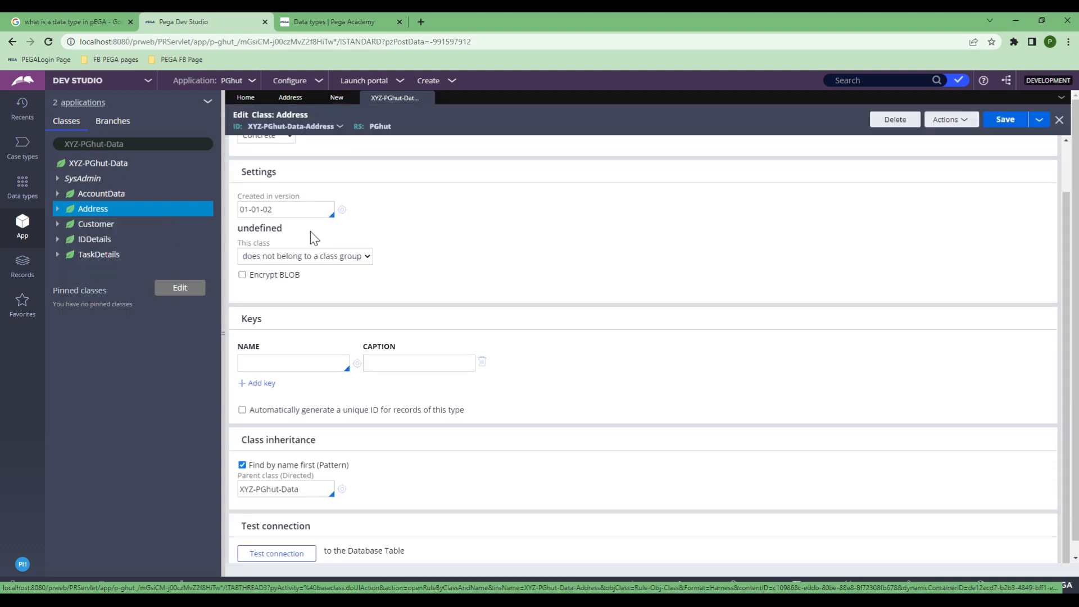
pyautogui.scroll(1, 311, 231)
pyautogui.scroll(-1, 313, 257)
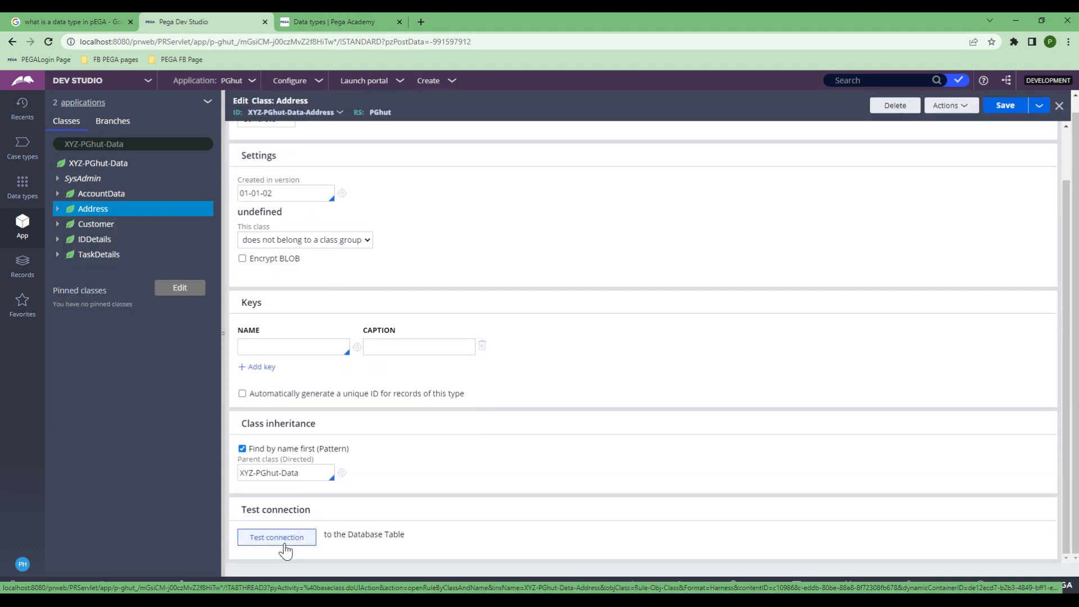
pyautogui.click(284, 541)
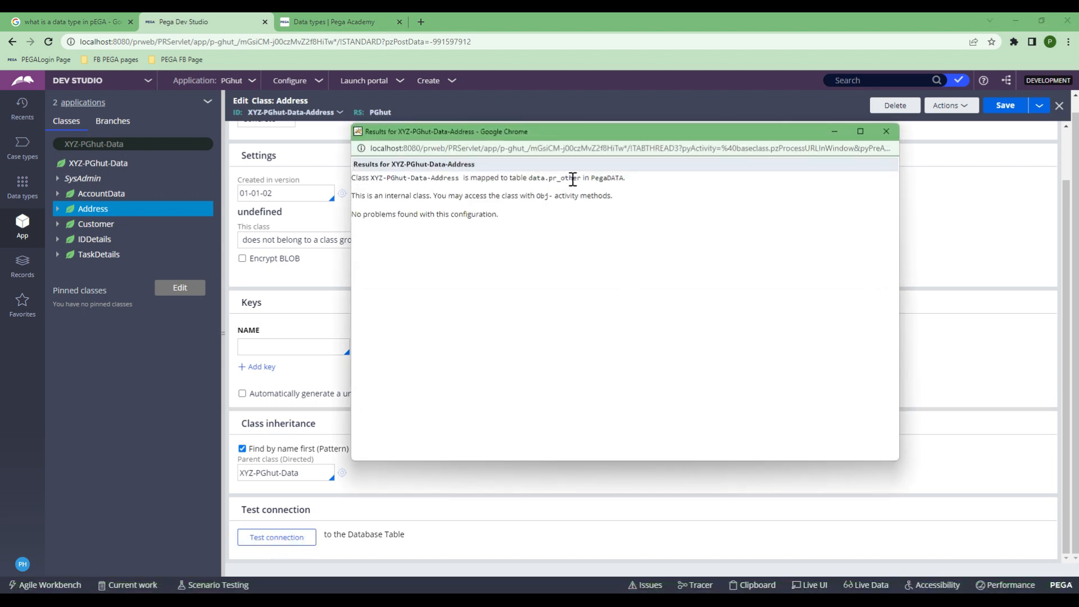
pyautogui.click(886, 135)
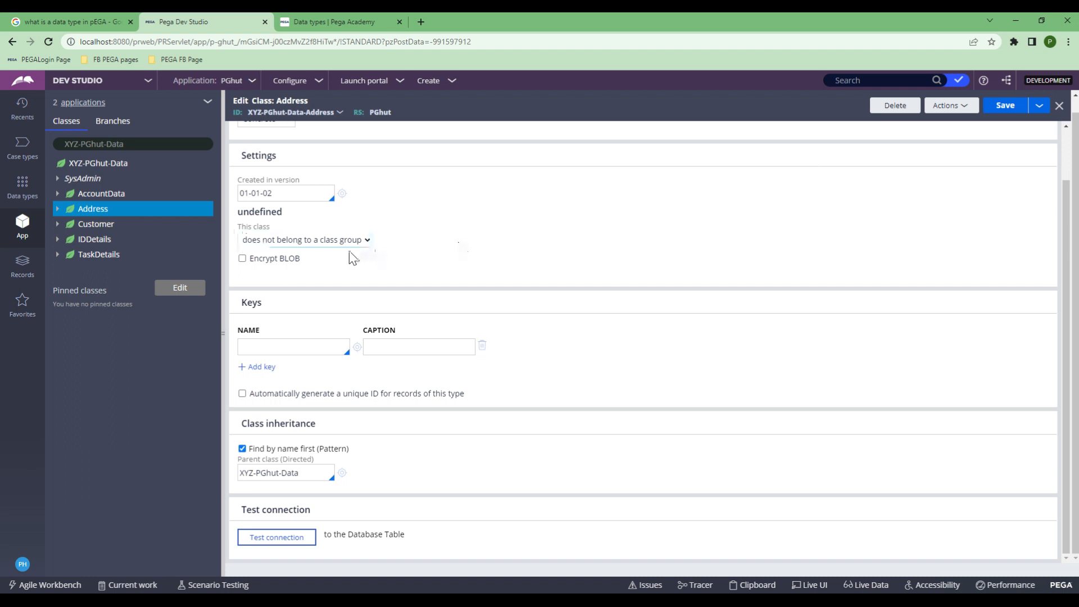
pyautogui.click(339, 99)
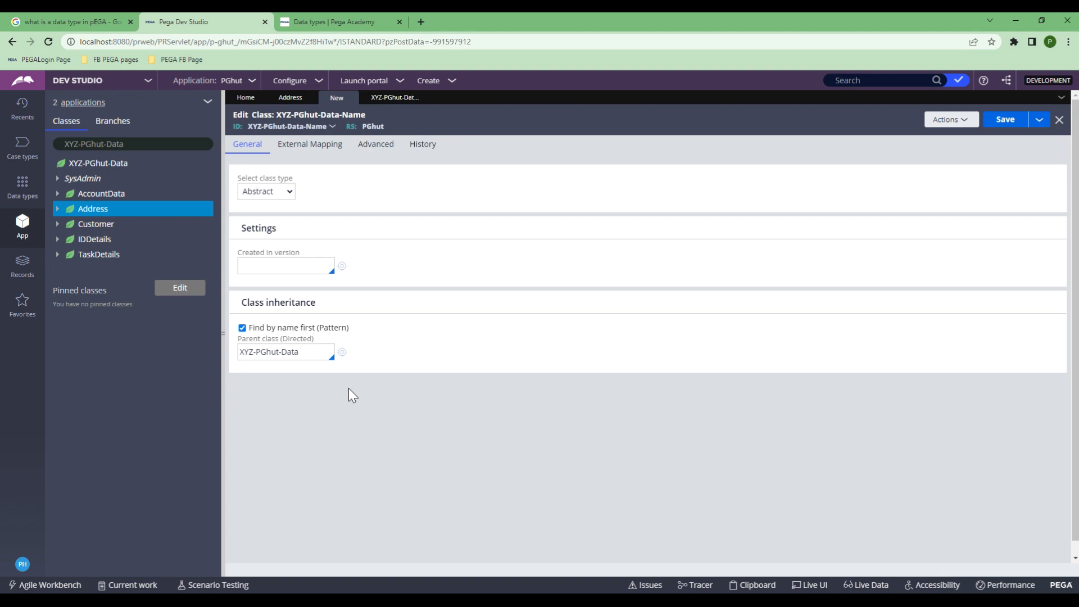
# Step: Set Created in version to 01-01-02 and both Description and Usage to 'This is a name data type'
pyautogui.click(288, 270)
pyautogui.click(256, 287)
pyautogui.tripleClick(282, 267)
pyautogui.click(427, 147)
pyautogui.click(369, 234)
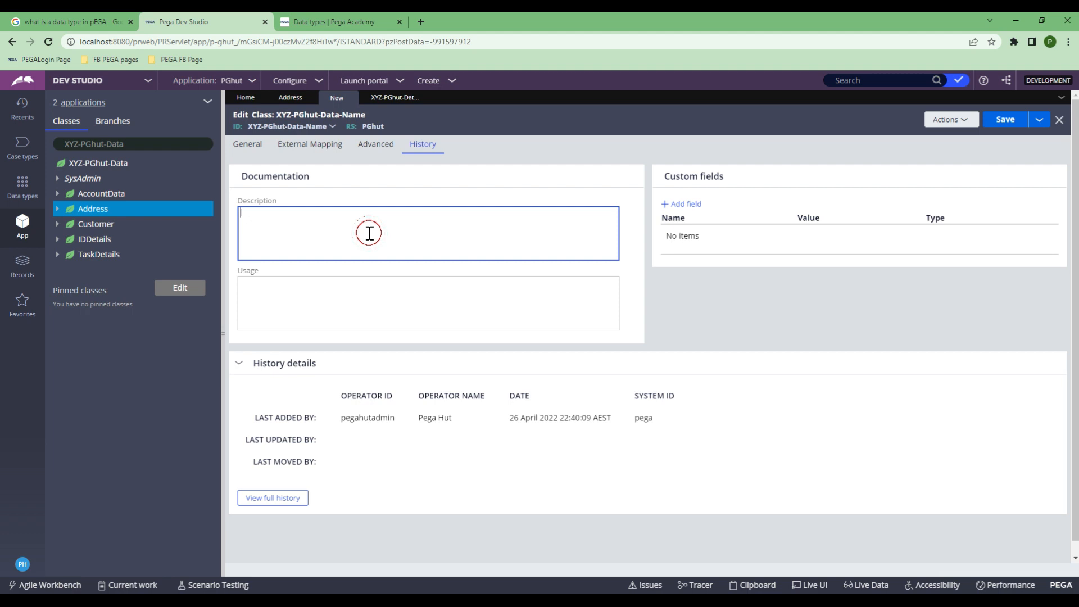
pyautogui.write('This is a name data type')
pyautogui.hotkey('ctrl', 'a')
pyautogui.hotkey('ctrl', 'c')
pyautogui.press('Tab')
pyautogui.hotkey('ctrl', 'v')
# Step: Save the Name class and refresh the class tree so Name appears and is selected
pyautogui.click(1007, 120)
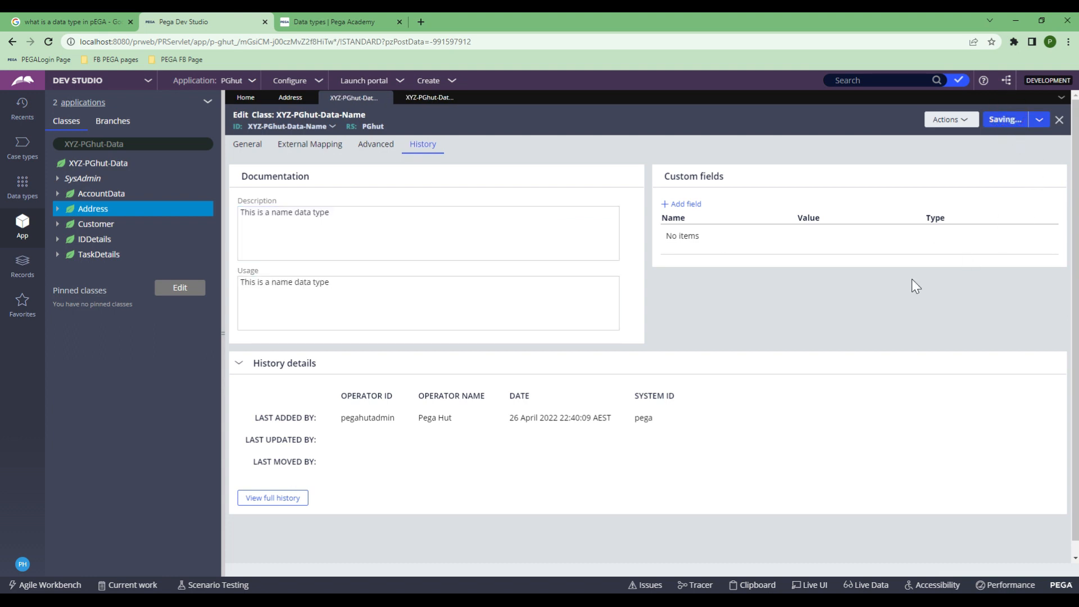
pyautogui.click(166, 144)
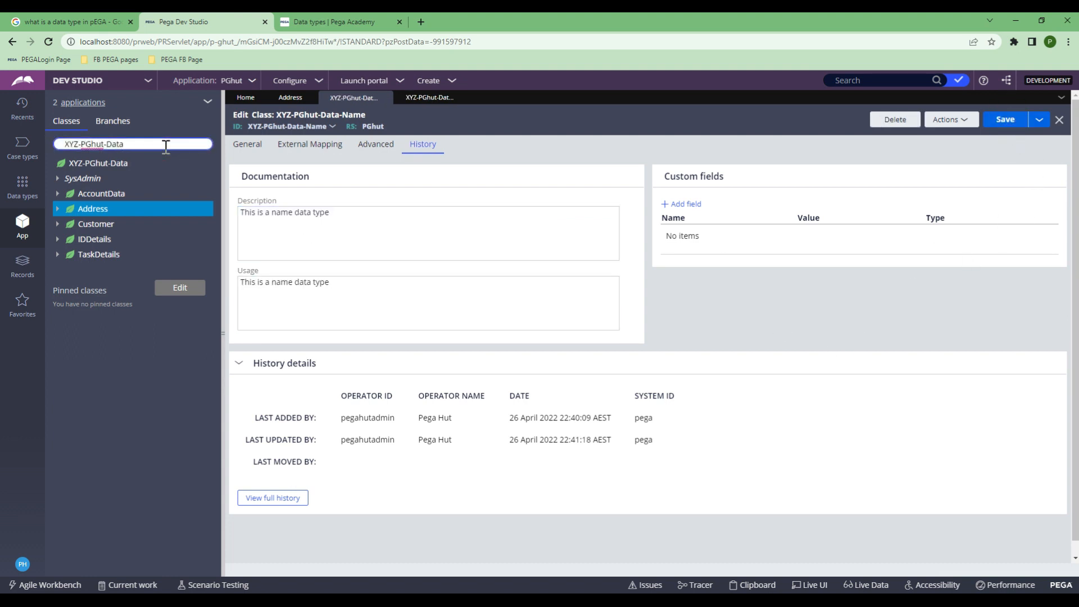
pyautogui.press('Return')
pyautogui.click(71, 260)
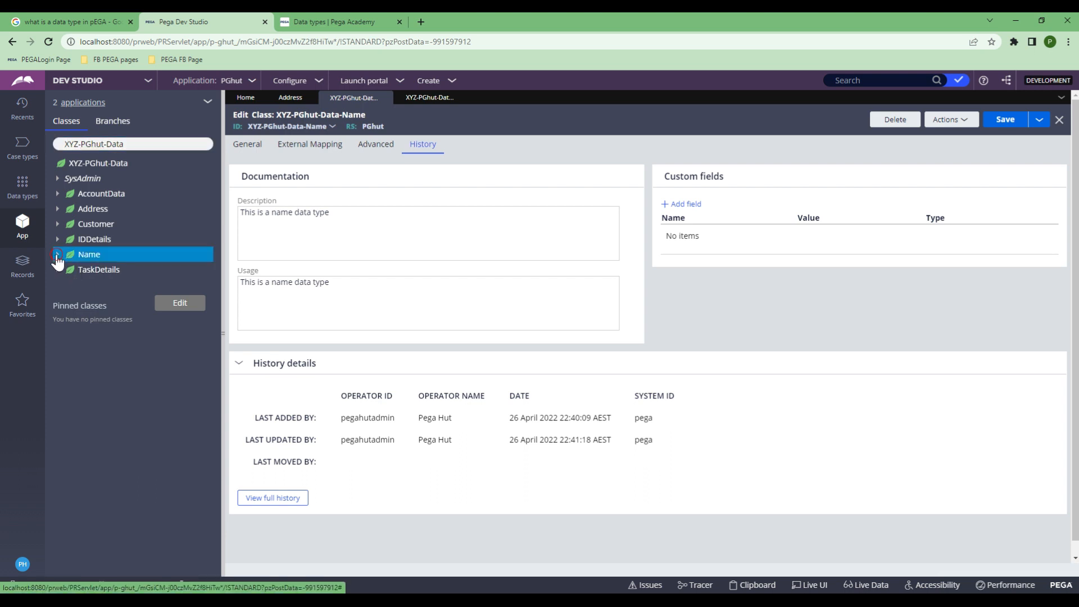
# Step: Create and save a FirstName property in the Name data type
pyautogui.rightClick(66, 261)
pyautogui.moveTo(98, 272)
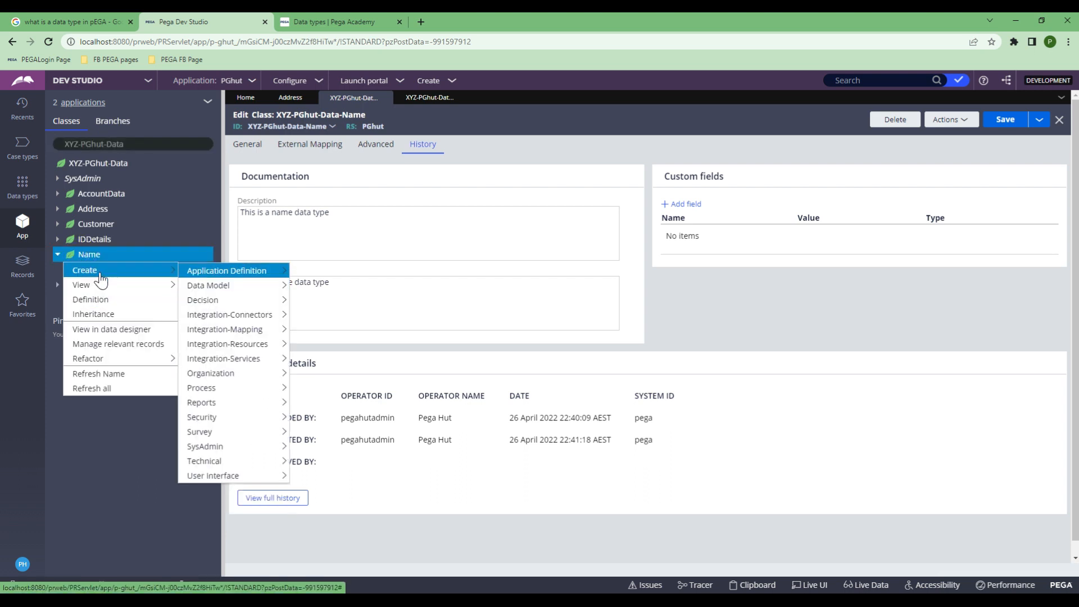
pyautogui.moveTo(241, 449)
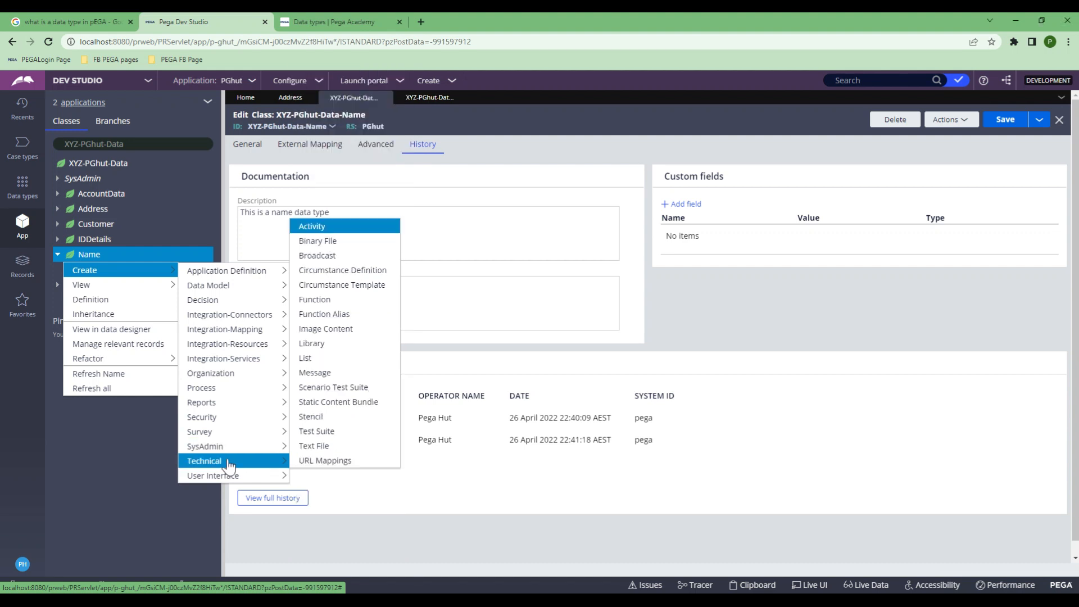
pyautogui.moveTo(218, 294)
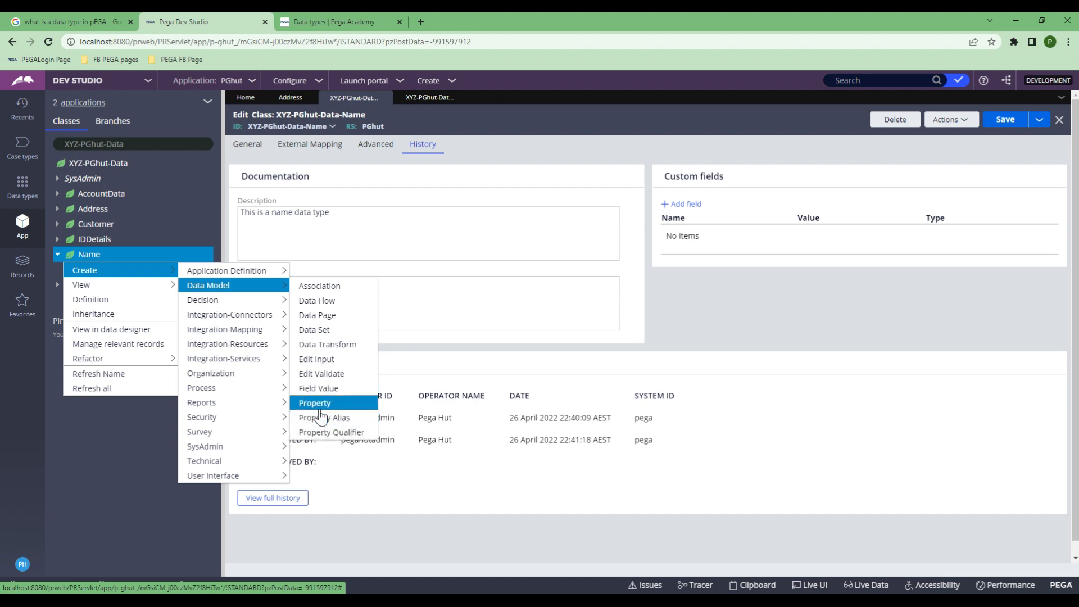
pyautogui.click(318, 403)
pyautogui.click(354, 193)
pyautogui.write('F')
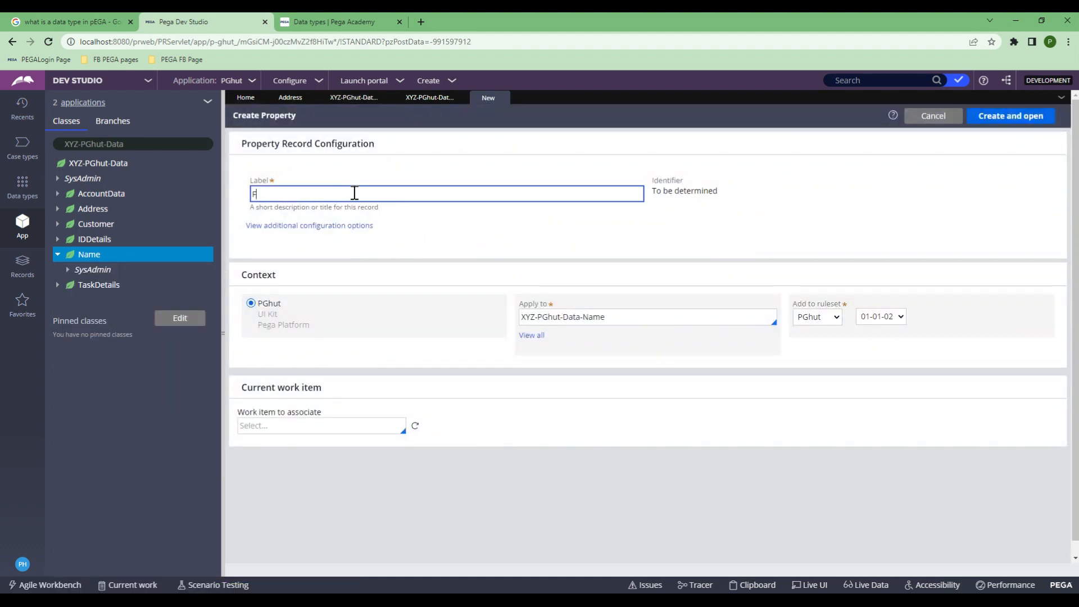
pyautogui.write('irstName')
pyautogui.click(1006, 117)
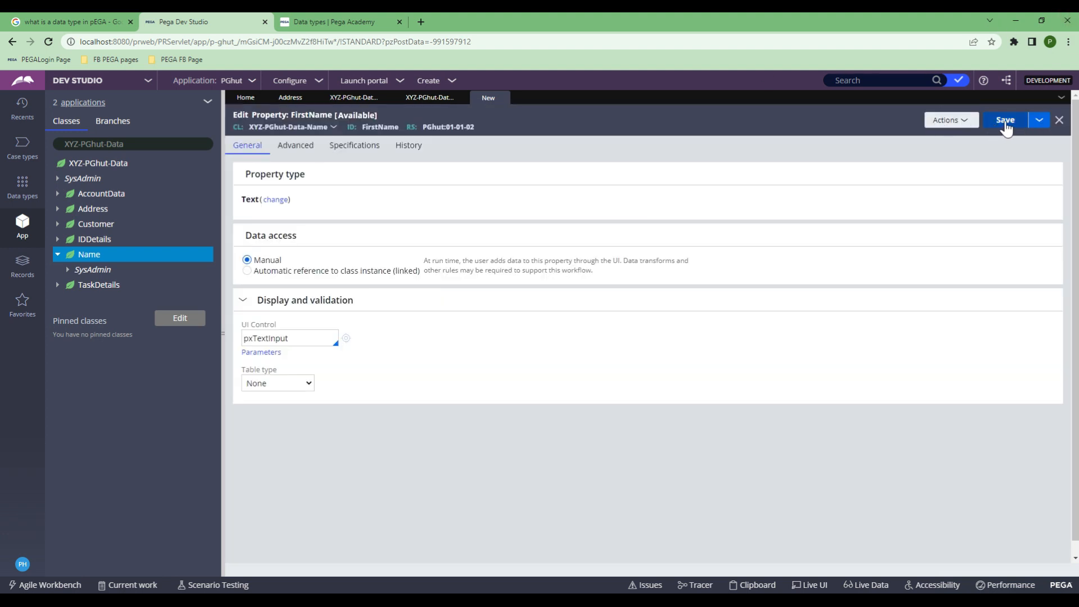
pyautogui.click(1005, 121)
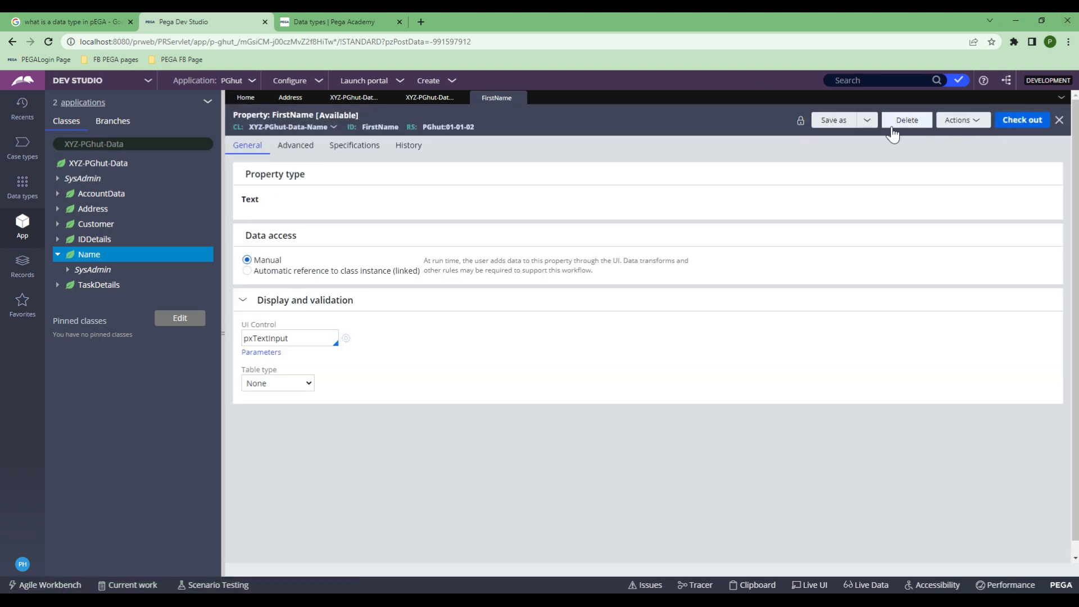
# Step: Save a copy of FirstName as a new MiddleName property
pyautogui.click(837, 120)
pyautogui.click(266, 204)
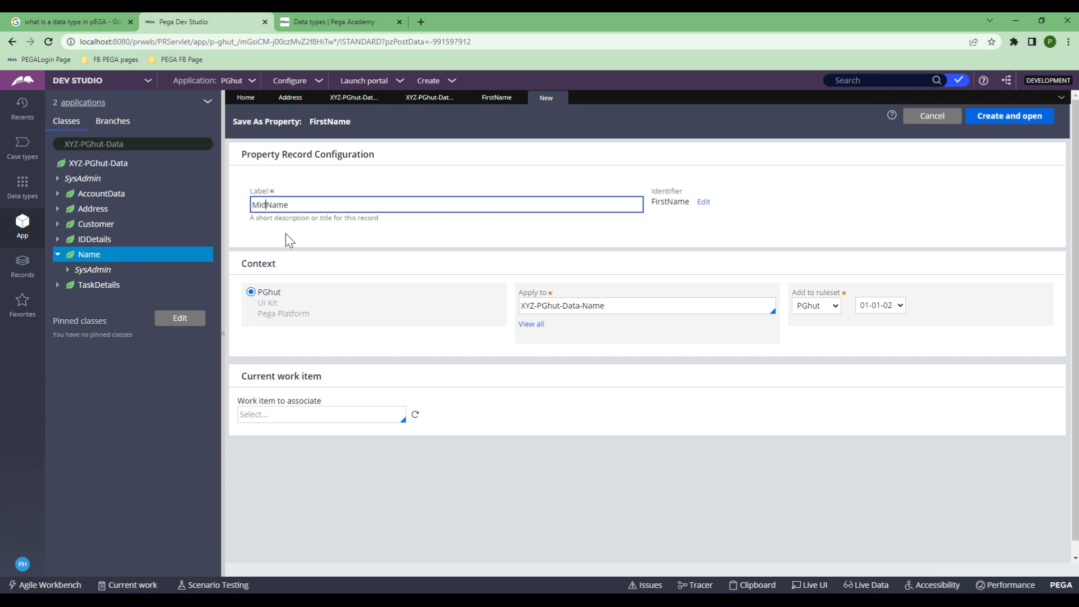
pyautogui.click(996, 119)
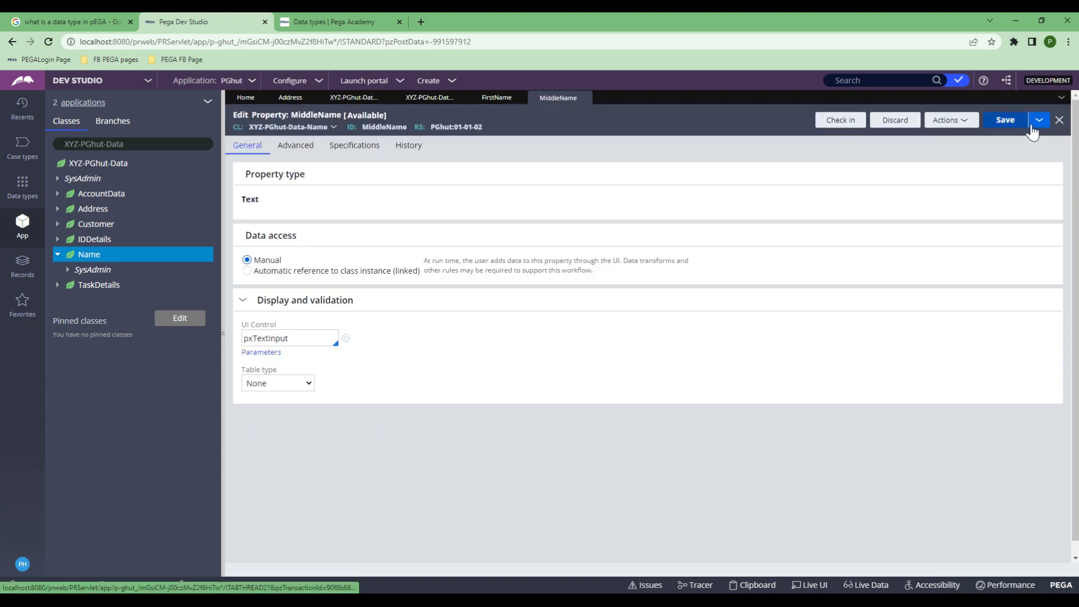
pyautogui.click(1018, 121)
# Step: Save a copy of MiddleName as a new LastName property
pyautogui.click(956, 123)
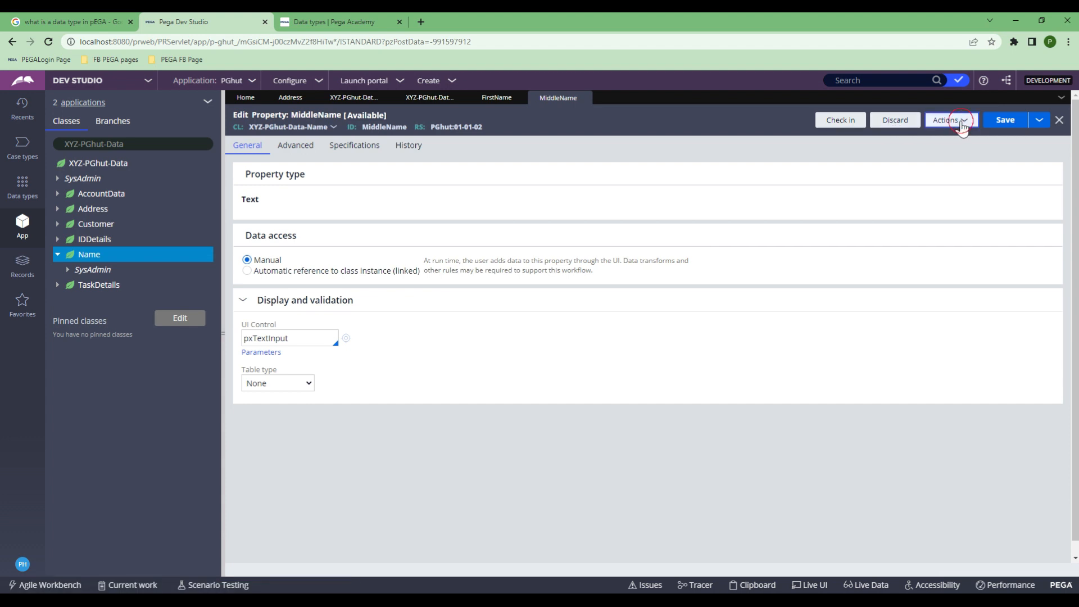
pyautogui.click(1039, 120)
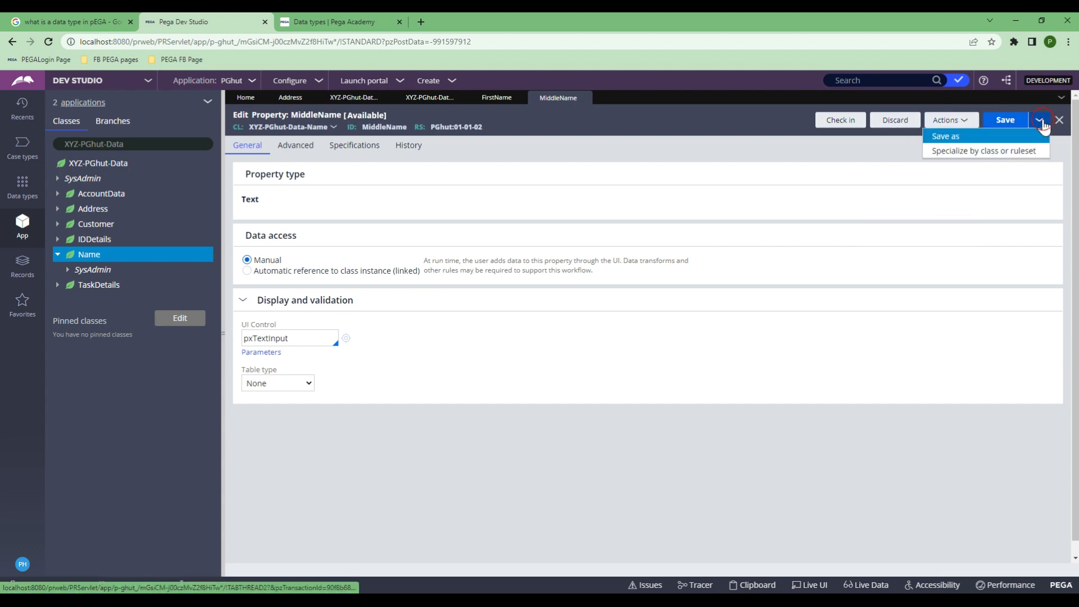
pyautogui.click(985, 142)
pyautogui.click(282, 205)
pyautogui.moveTo(277, 204); pyautogui.dragTo(251, 204)
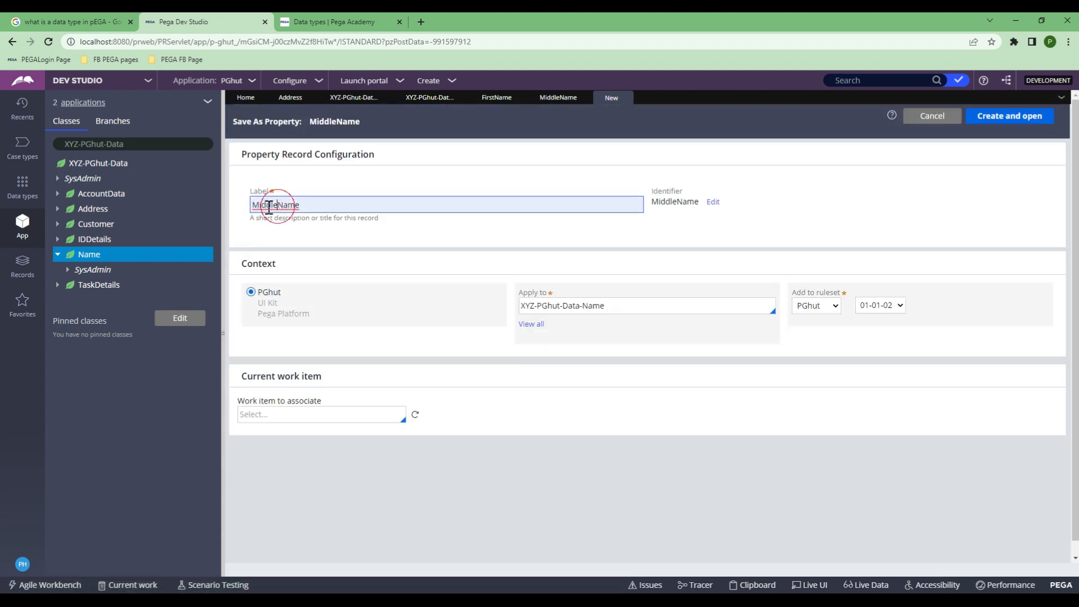
pyautogui.write('Last')
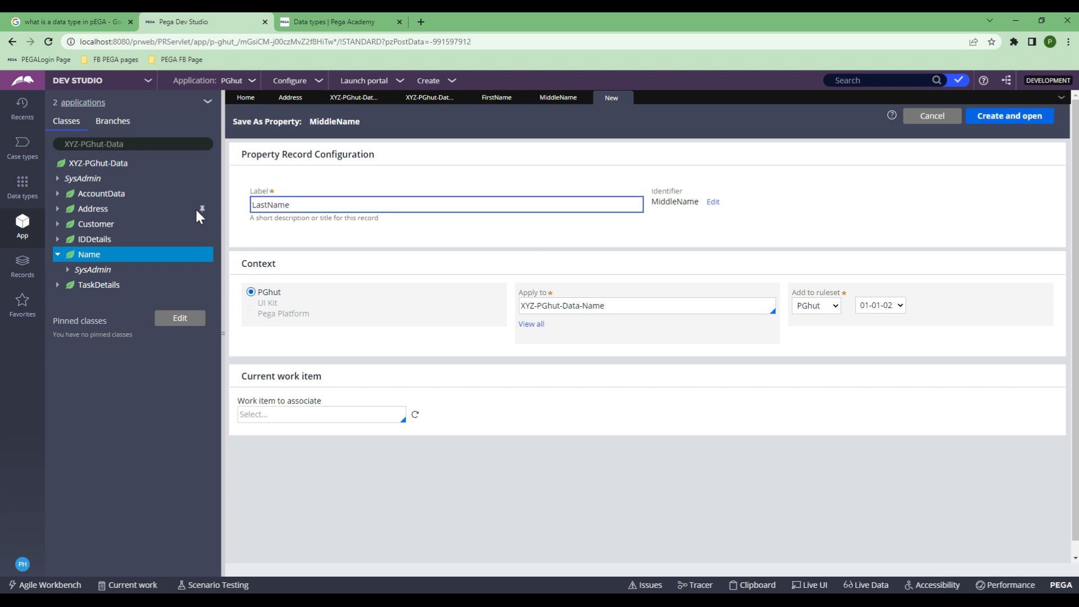
pyautogui.click(1020, 118)
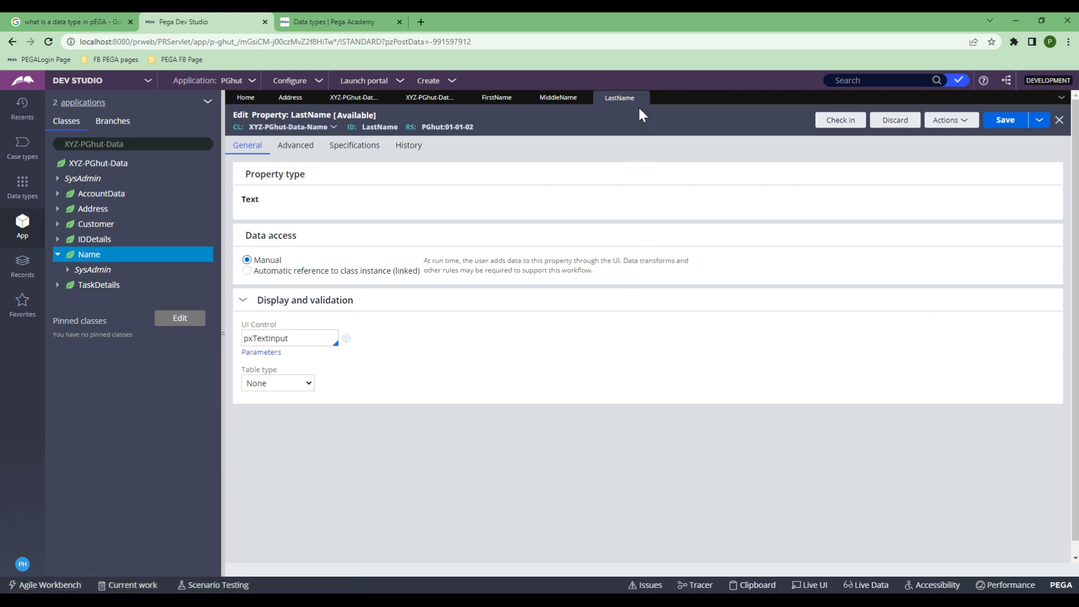
# Step: Close the LastName tab, refresh the class tree, and list Address's properties
pyautogui.click(641, 98)
pyautogui.click(144, 143)
pyautogui.press('Return')
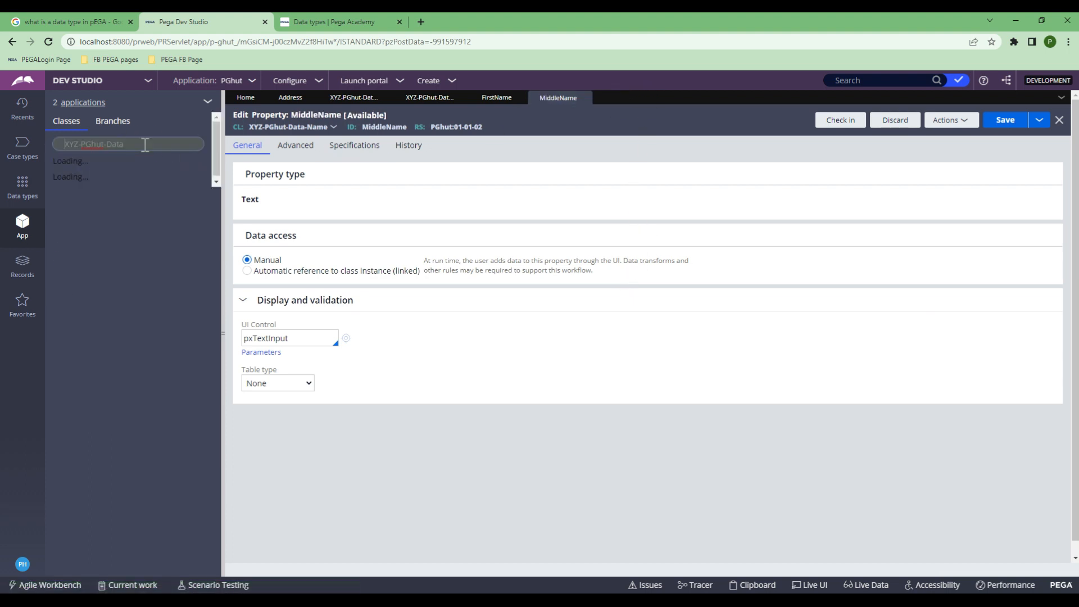
pyautogui.click(57, 209)
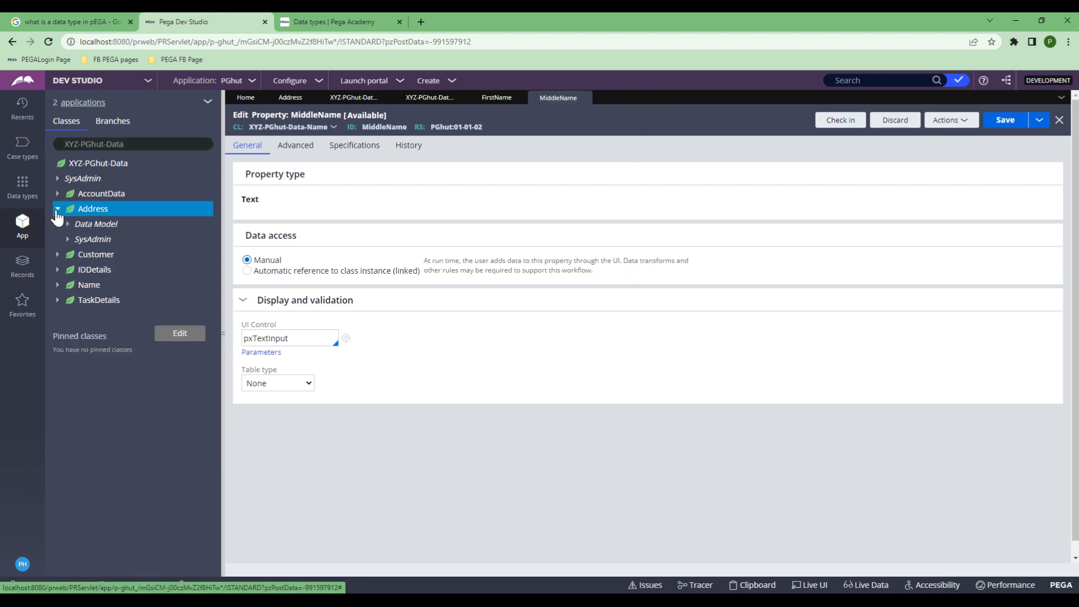
pyautogui.click(68, 224)
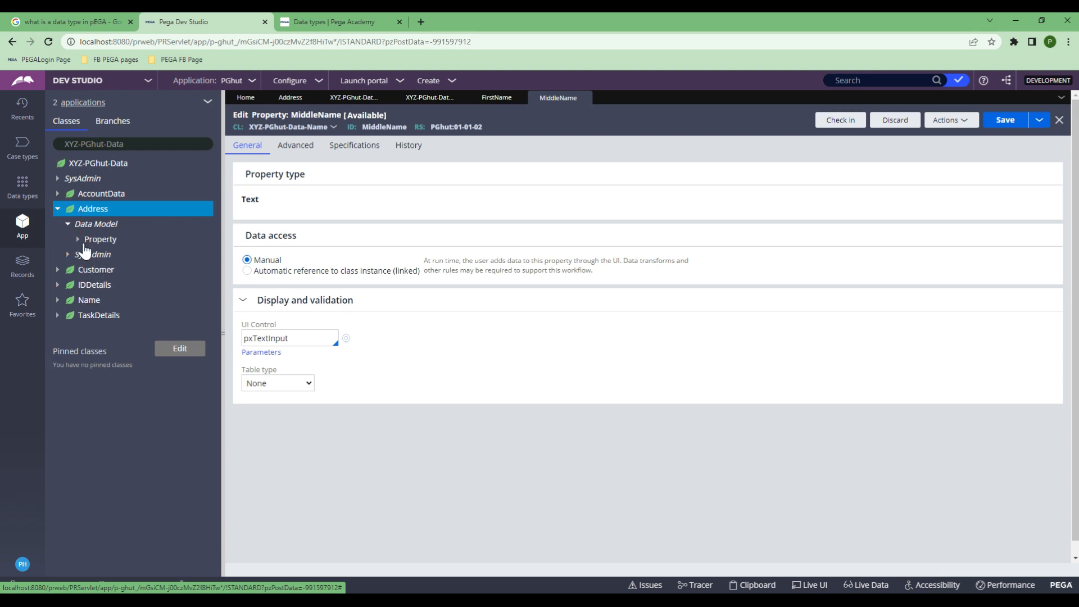
pyautogui.click(77, 239)
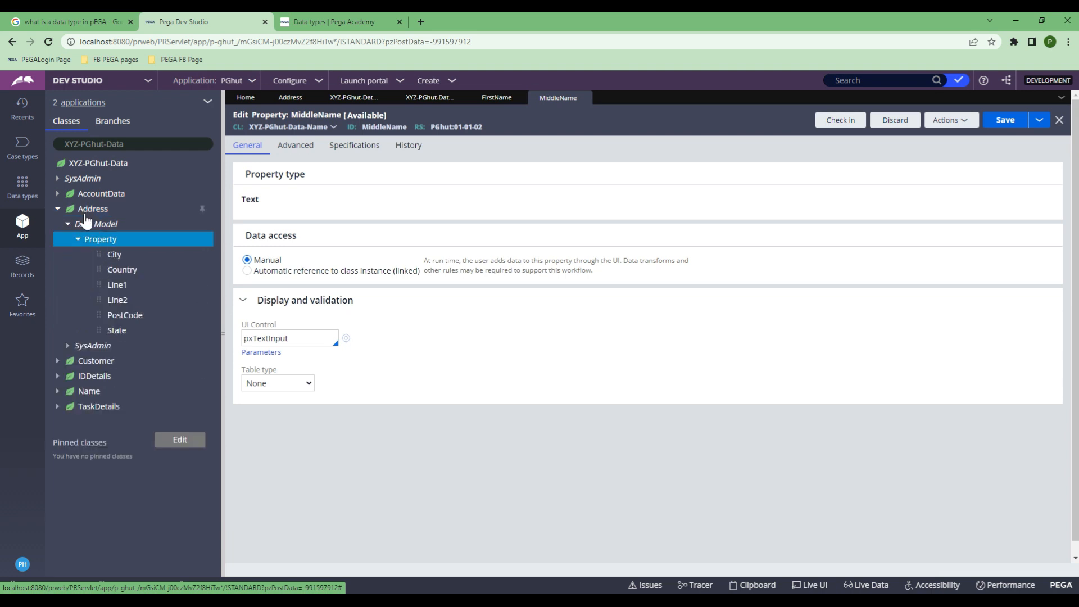
# Step: List Name's FirstName, LastName and MiddleName properties and close the MiddleName and FirstName tabs
pyautogui.click(58, 394)
pyautogui.click(68, 407)
pyautogui.click(78, 421)
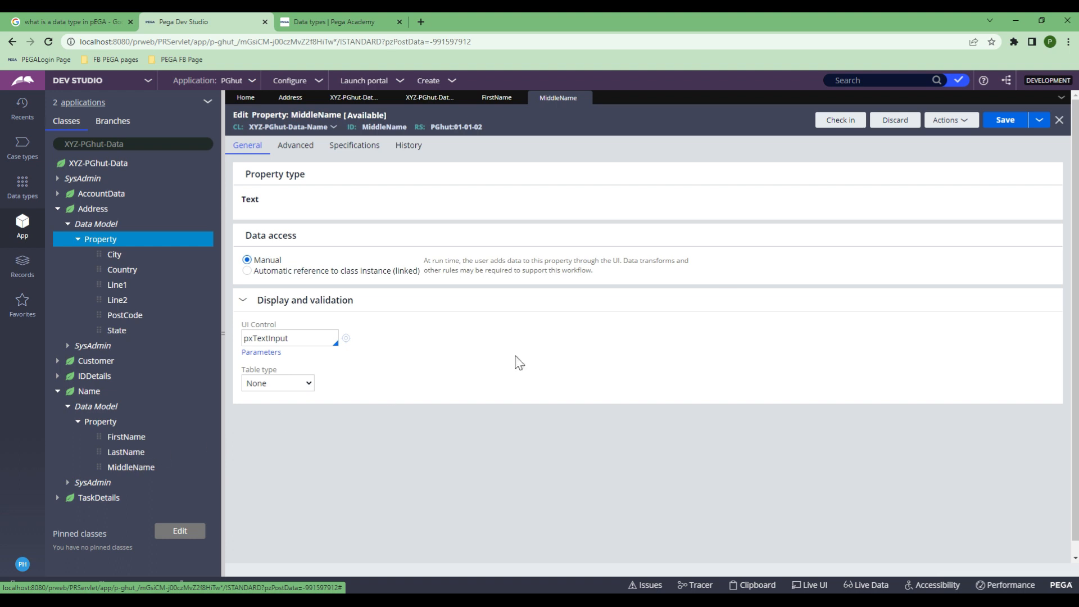
pyautogui.click(584, 99)
pyautogui.click(518, 98)
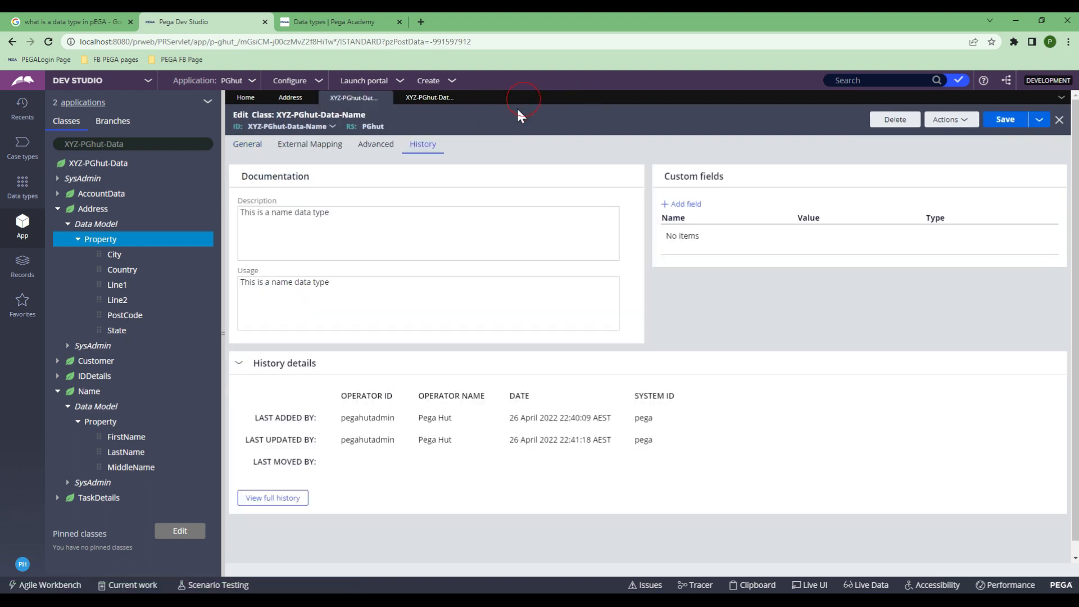
# Step: Switch to the Address data type and view its Records page
pyautogui.click(291, 100)
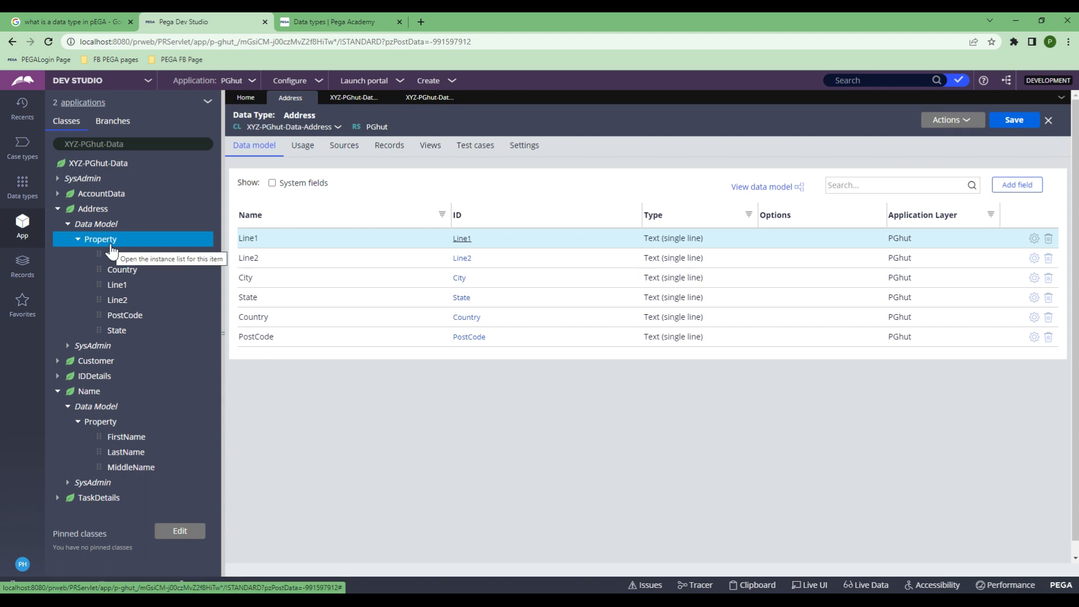
pyautogui.click(393, 149)
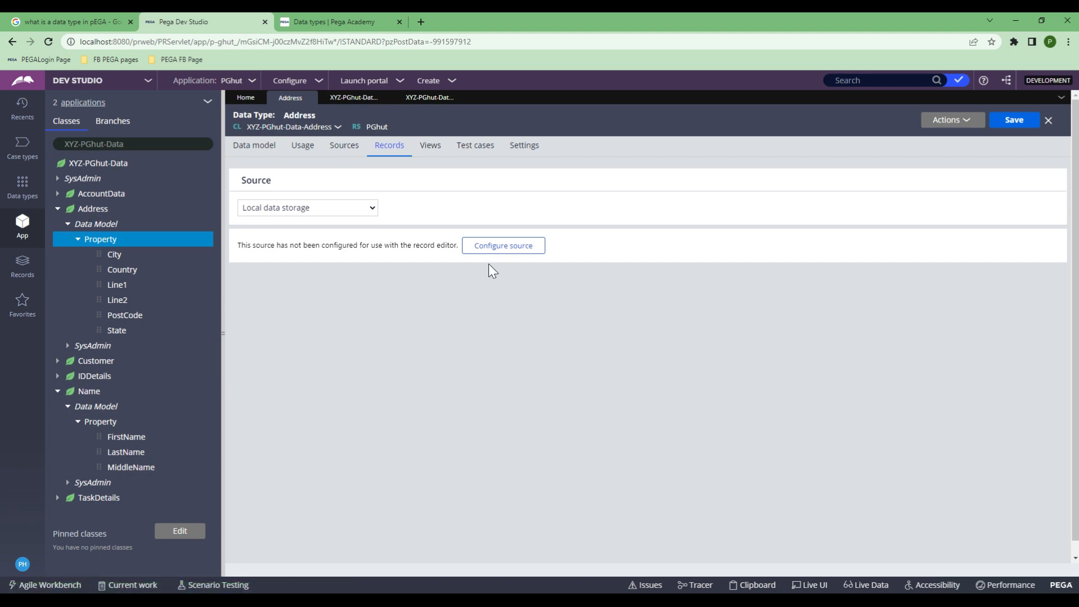
# Step: Start configuring Address's local data source, reviewing its fields and ticking PostCode as key
pyautogui.click(498, 249)
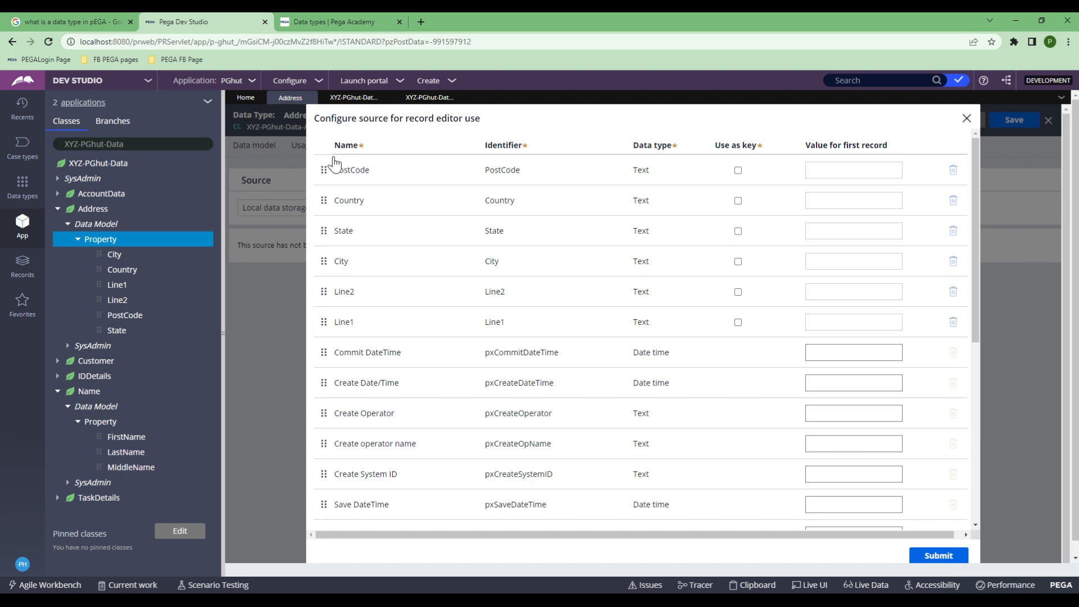
pyautogui.scroll(-2, 368, 360)
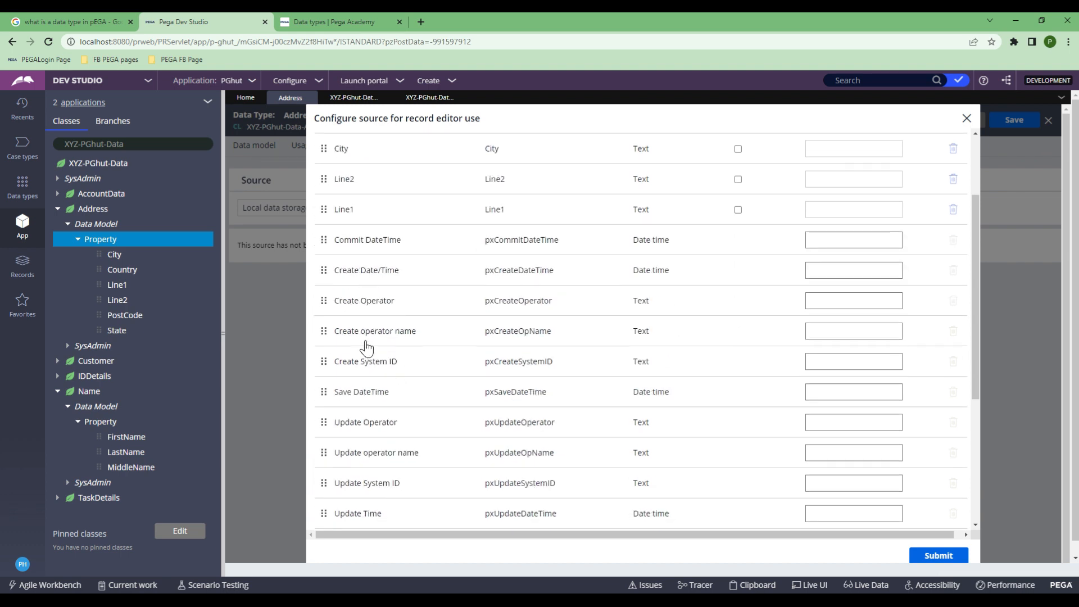
pyautogui.scroll(-3, 517, 320)
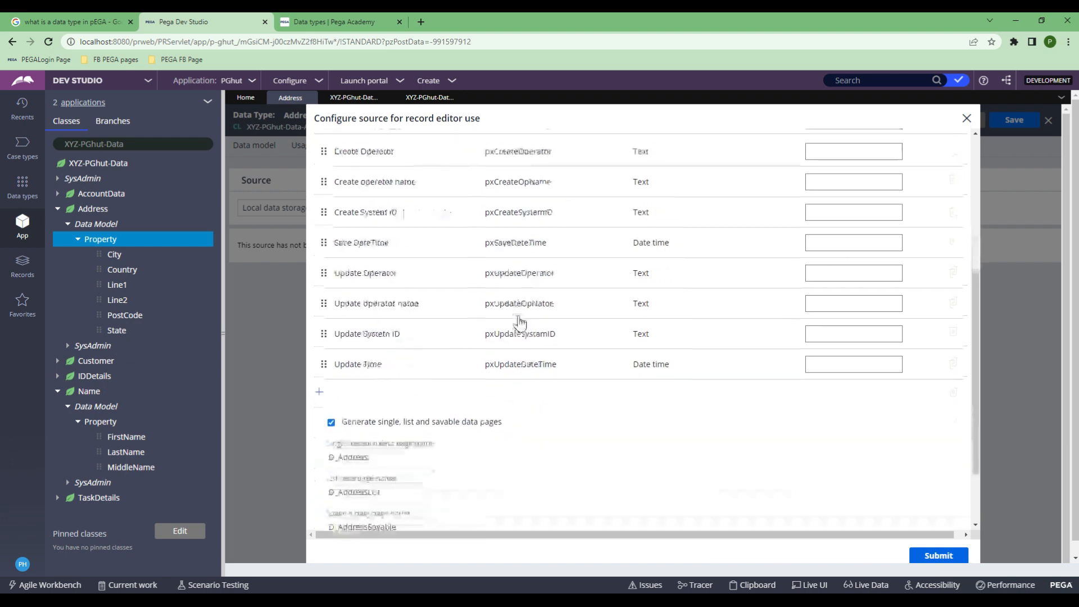
pyautogui.scroll(3, 518, 321)
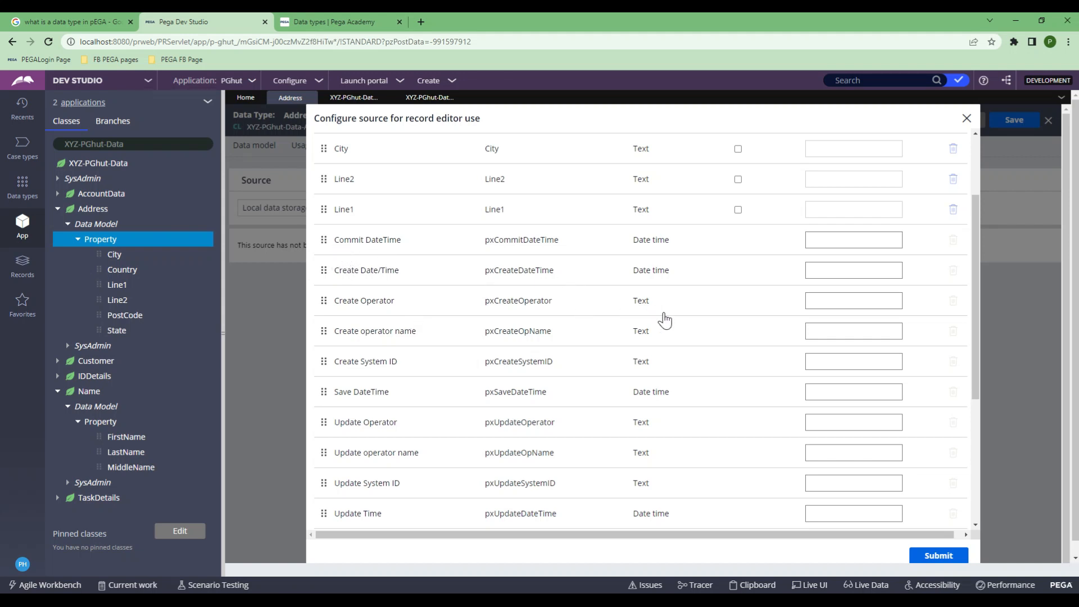
pyautogui.scroll(3, 665, 319)
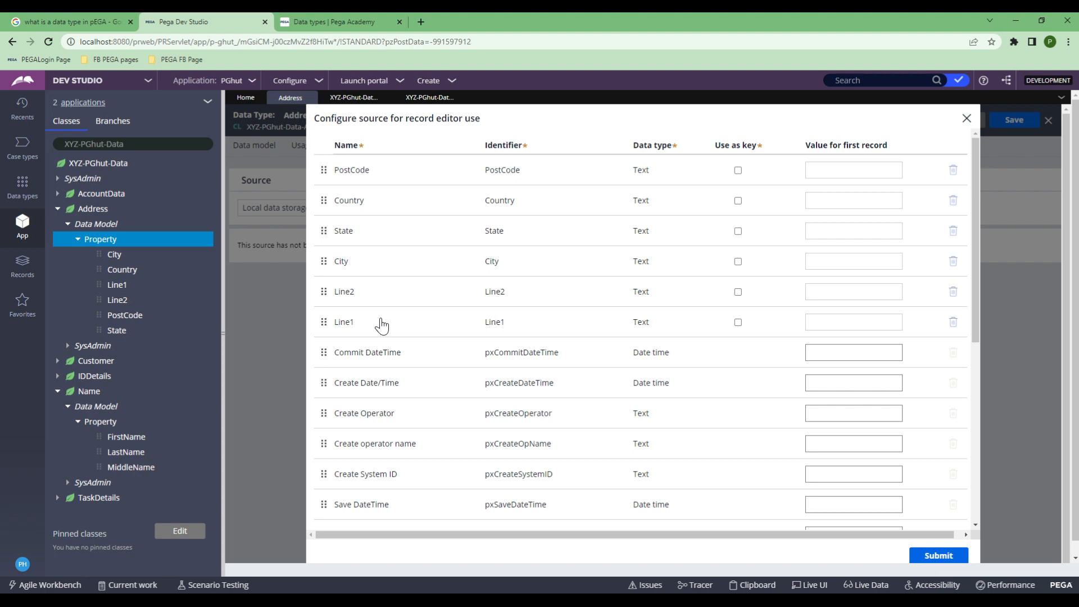
pyautogui.click(738, 171)
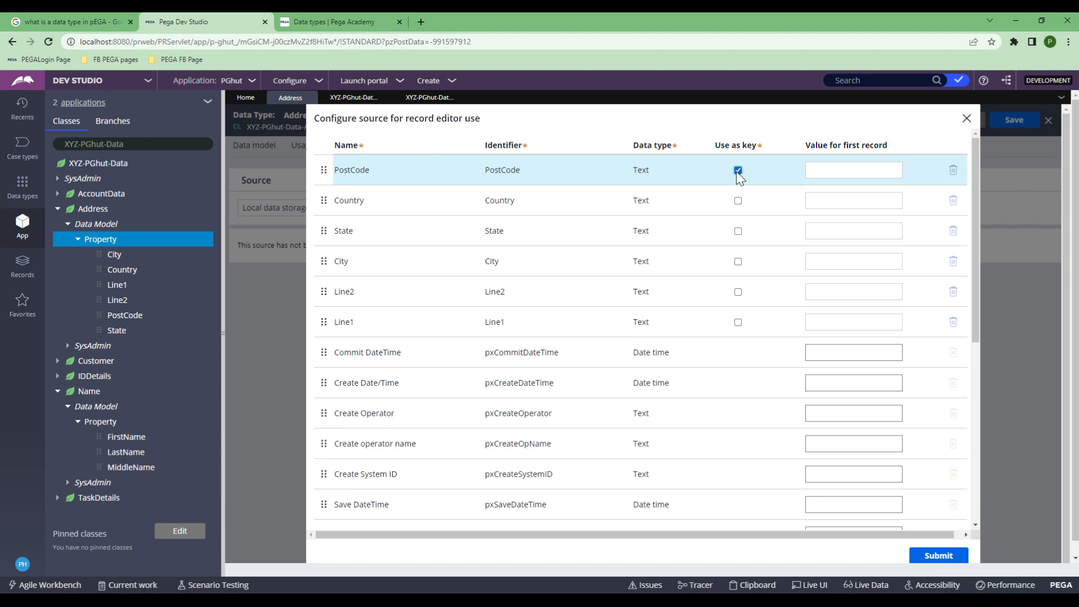
pyautogui.scroll(-4, 580, 371)
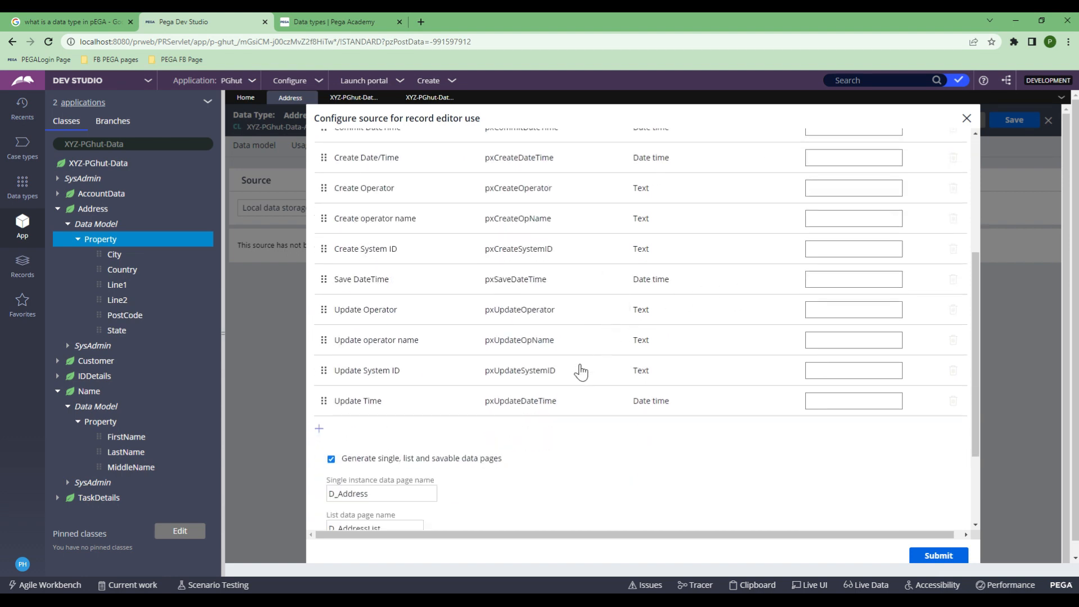
# Step: Add an SLno field, make it the key, and submit the source configuration
pyautogui.click(319, 428)
pyautogui.write('SLno')
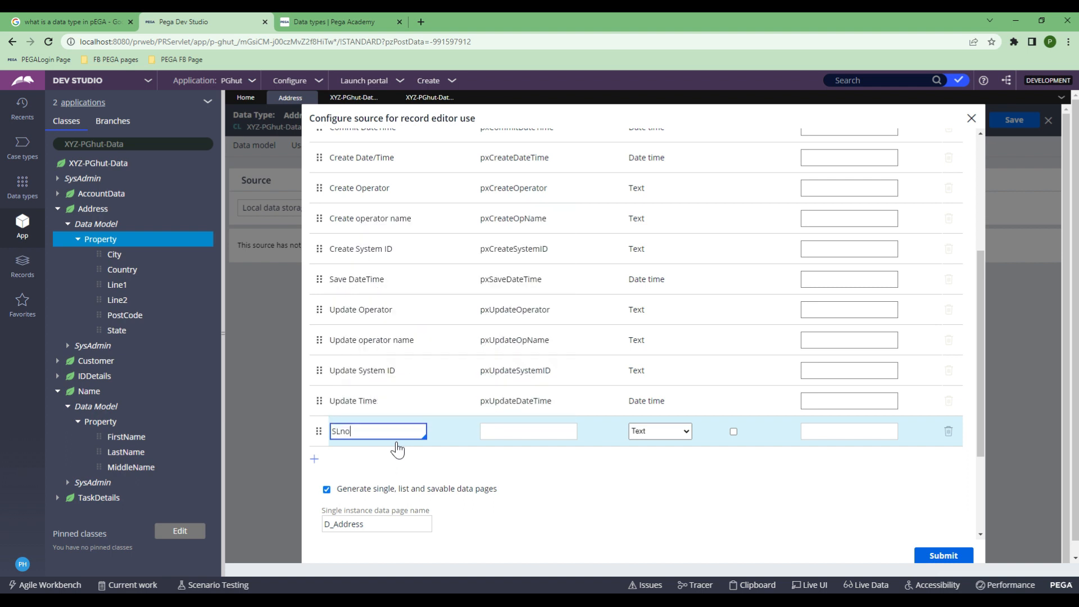
pyautogui.click(734, 432)
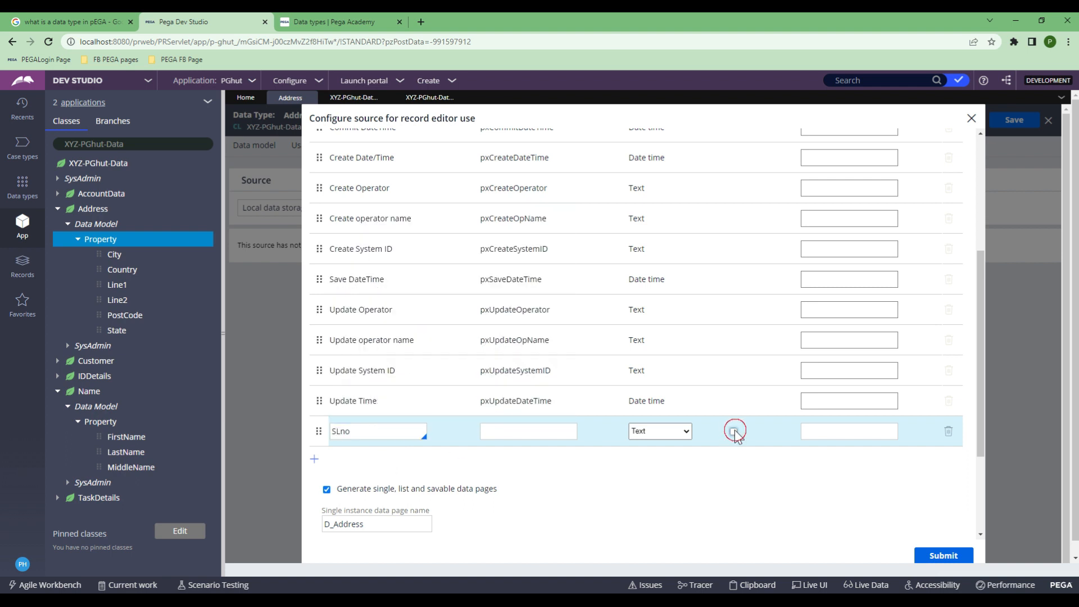
pyautogui.click(733, 431)
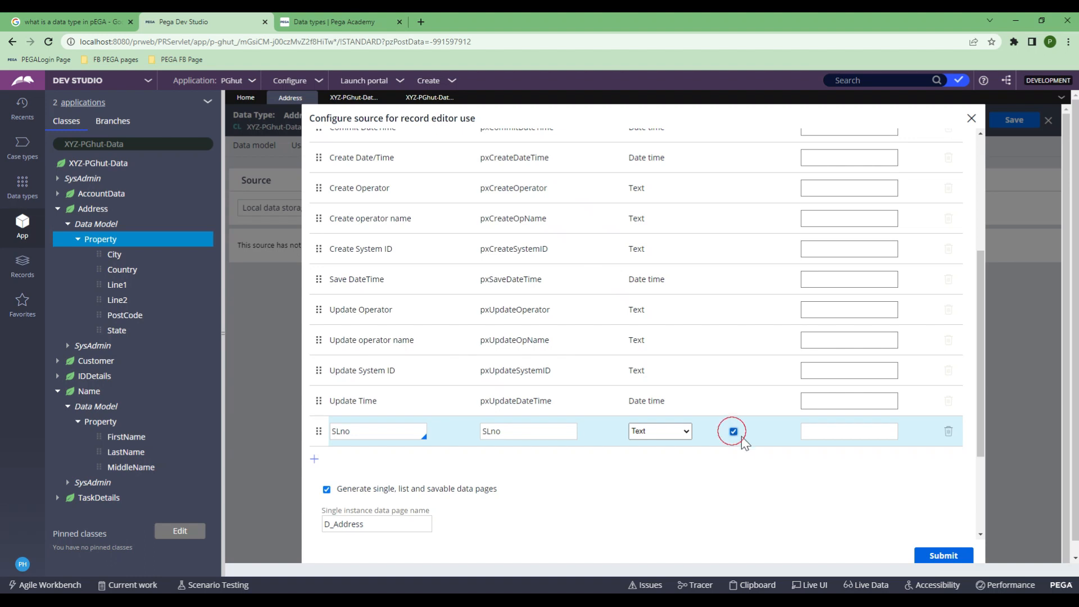
pyautogui.scroll(4, 756, 447)
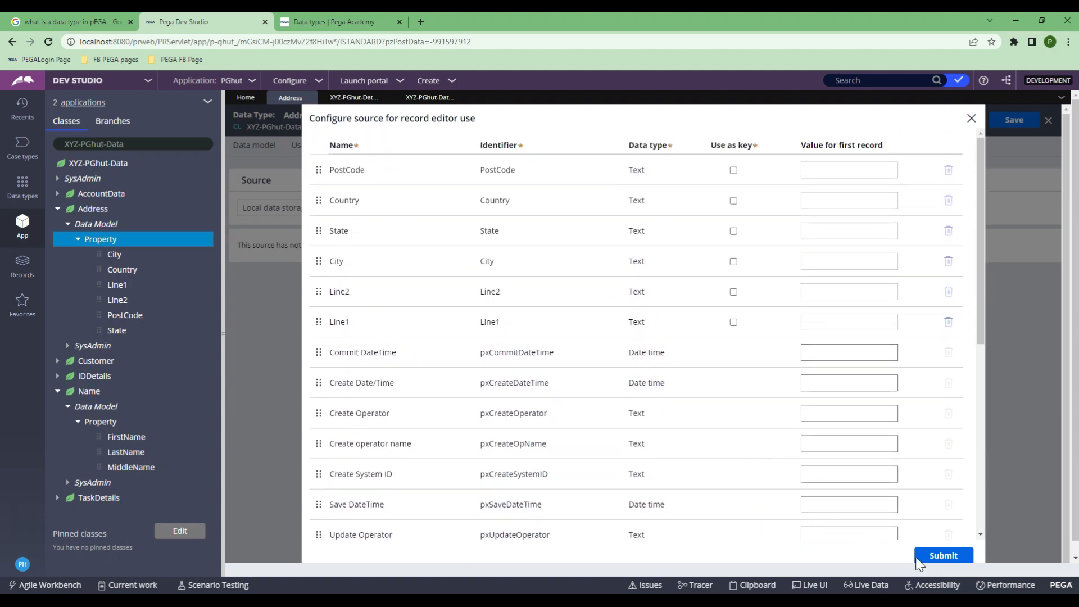
pyautogui.click(943, 556)
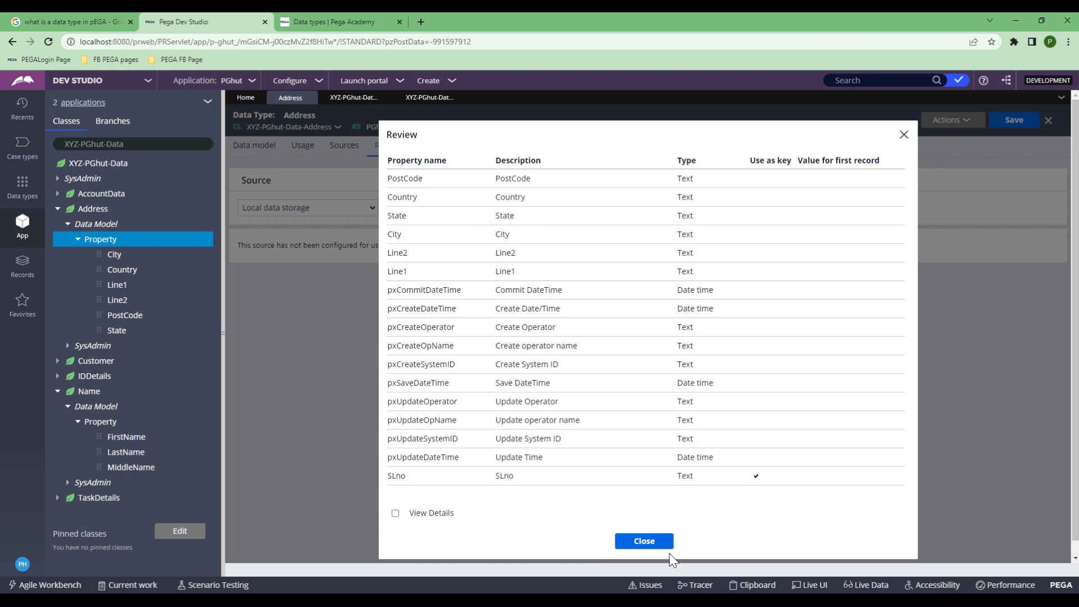
# Step: Close the review summary to return to the empty Address records table
pyautogui.click(643, 541)
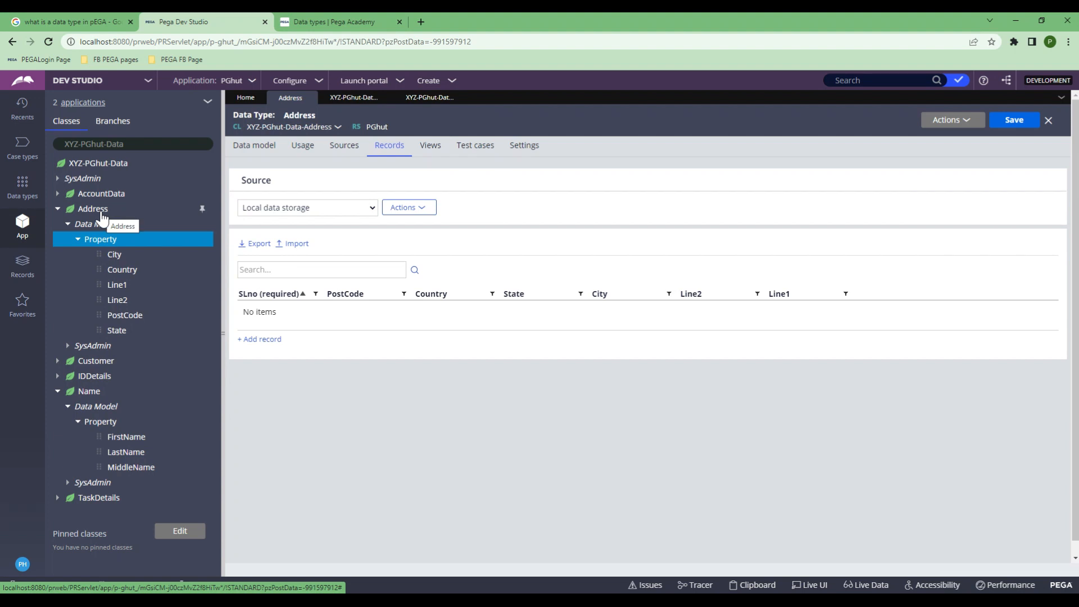
# Step: Add record 1: PostCode 2220, Australia, NSW, Hurstbille, with placeholder address lines
pyautogui.click(263, 340)
pyautogui.write('1')
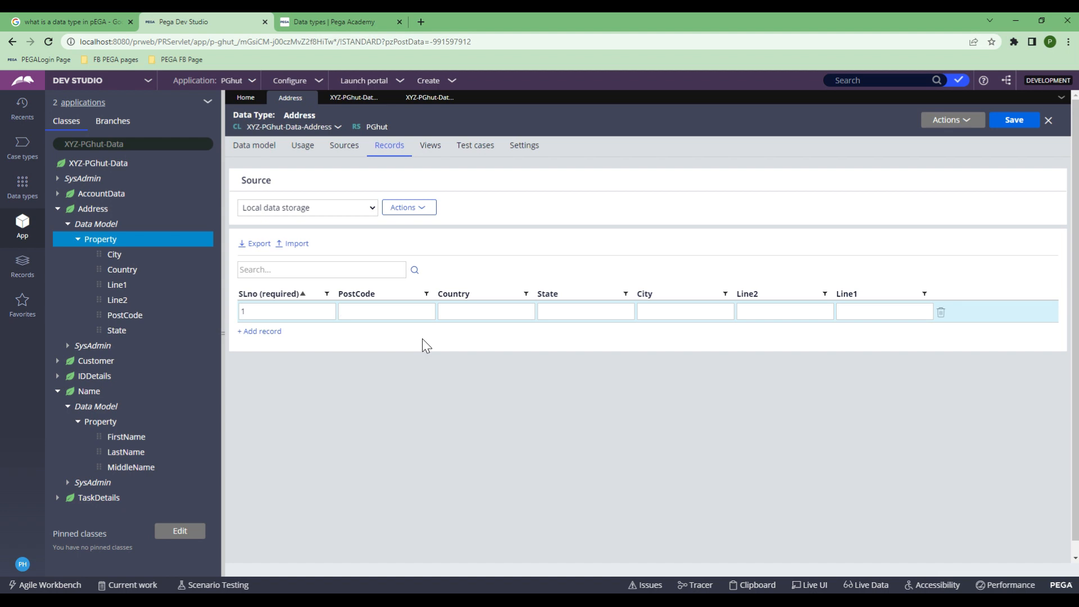
pyautogui.write('2220')
pyautogui.press('Tab')
pyautogui.write('Australia')
pyautogui.press('Tab')
pyautogui.write('NSW')
pyautogui.press('Tab')
pyautogui.write('Hurstbille')
pyautogui.press('Tab')
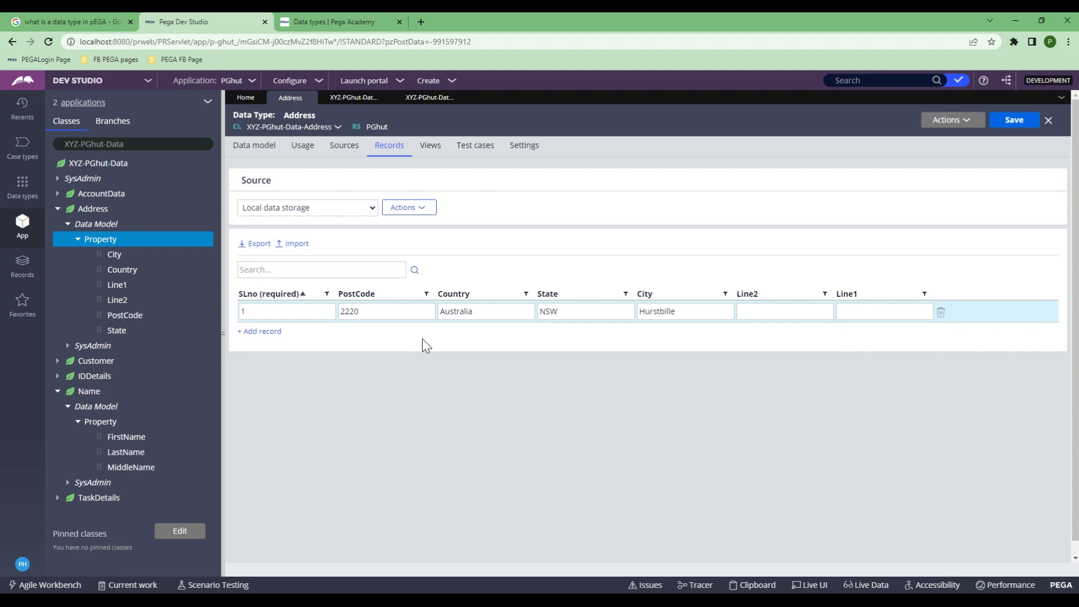
pyautogui.write('asd')
pyautogui.press('Tab')
pyautogui.write('asdf')
# Step: Add record 2 (760001, India, Odisha, Bhubaneswar), delete the empty row, and save the records
pyautogui.click(262, 331)
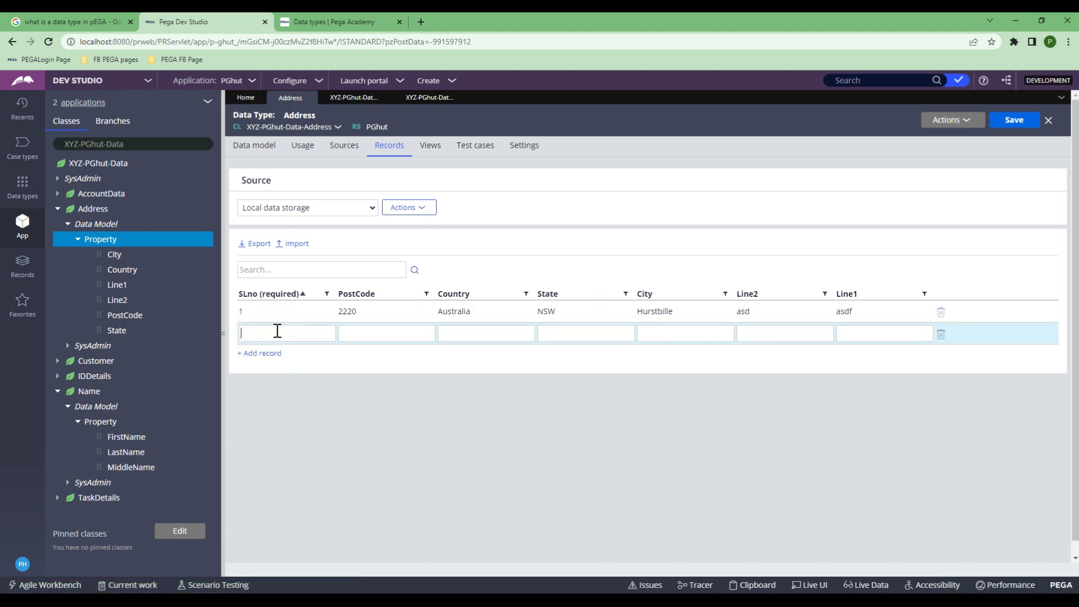
pyautogui.write('2')
pyautogui.click(381, 334)
pyautogui.write('2150')
pyautogui.press('Tab')
pyautogui.hotkey('shift', 'Tab')
pyautogui.write('76000')
pyautogui.write('India')
pyautogui.press('Tab')
pyautogui.write('Odisha')
pyautogui.press('Tab')
pyautogui.write('Bhubaneswar')
pyautogui.press('Tab')
pyautogui.write('sdfda')
pyautogui.press('Tab')
pyautogui.write('asdf')
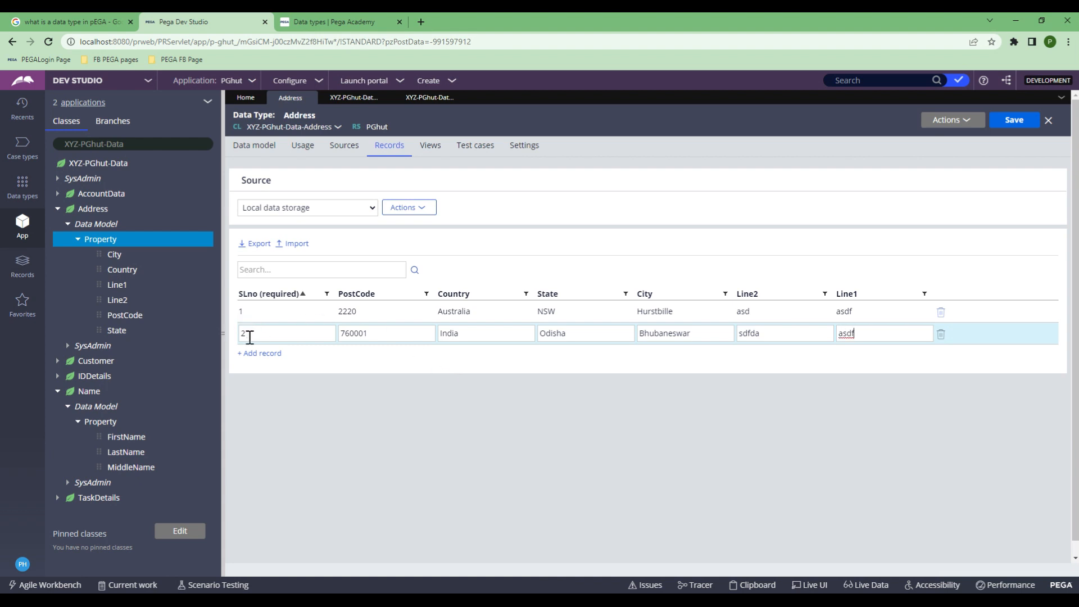
pyautogui.click(252, 355)
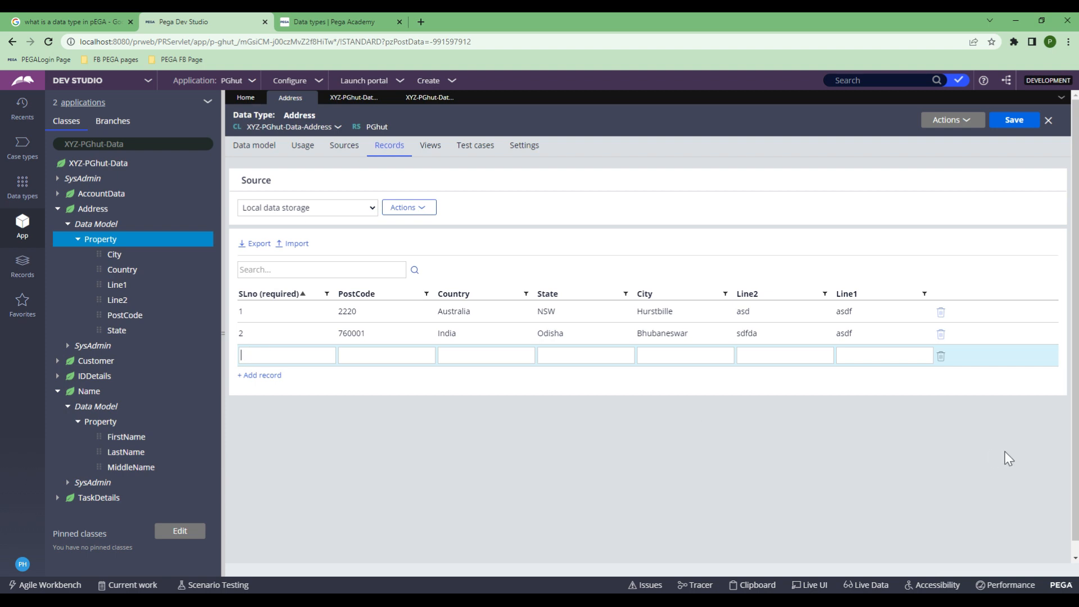
pyautogui.click(941, 356)
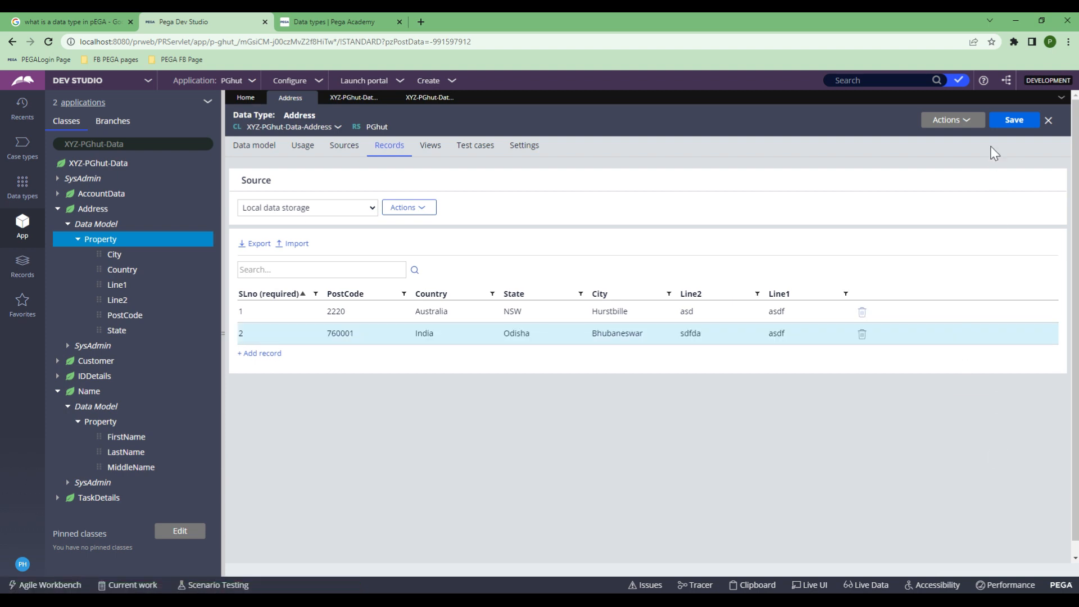
pyautogui.click(1007, 121)
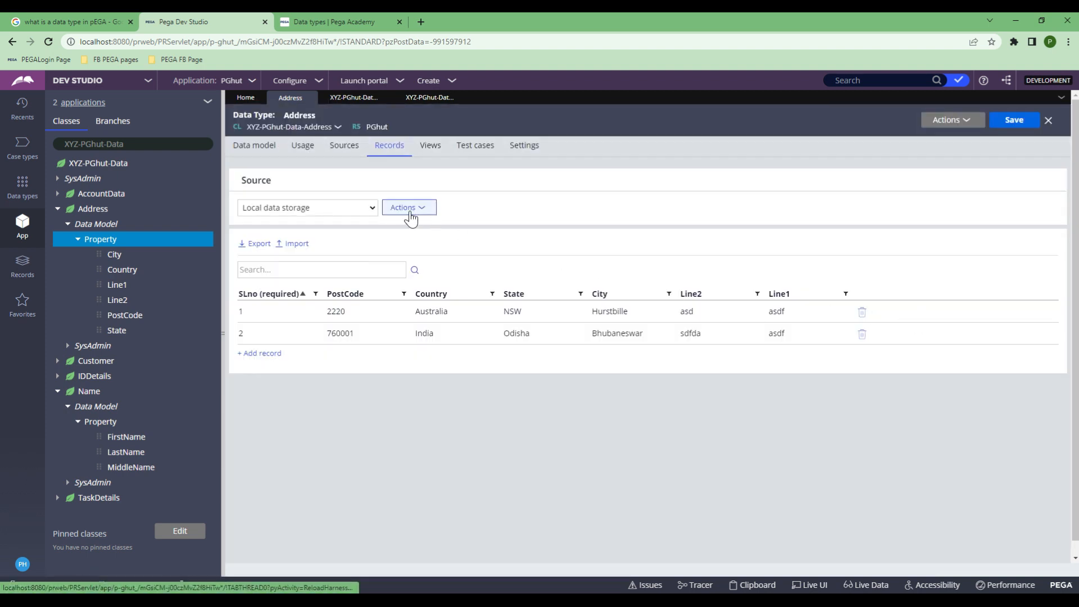
# Step: From Address's Usage tab, open the D_Address, D_AddressList and D_AddressSavable data pages, ending on D_Address
pyautogui.click(301, 151)
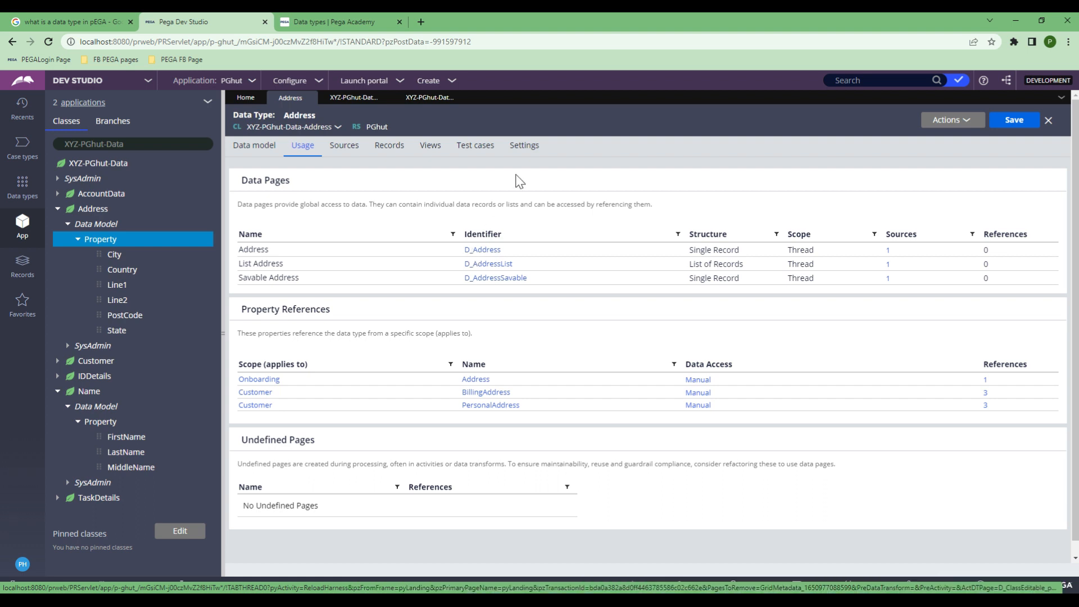
pyautogui.click(487, 249)
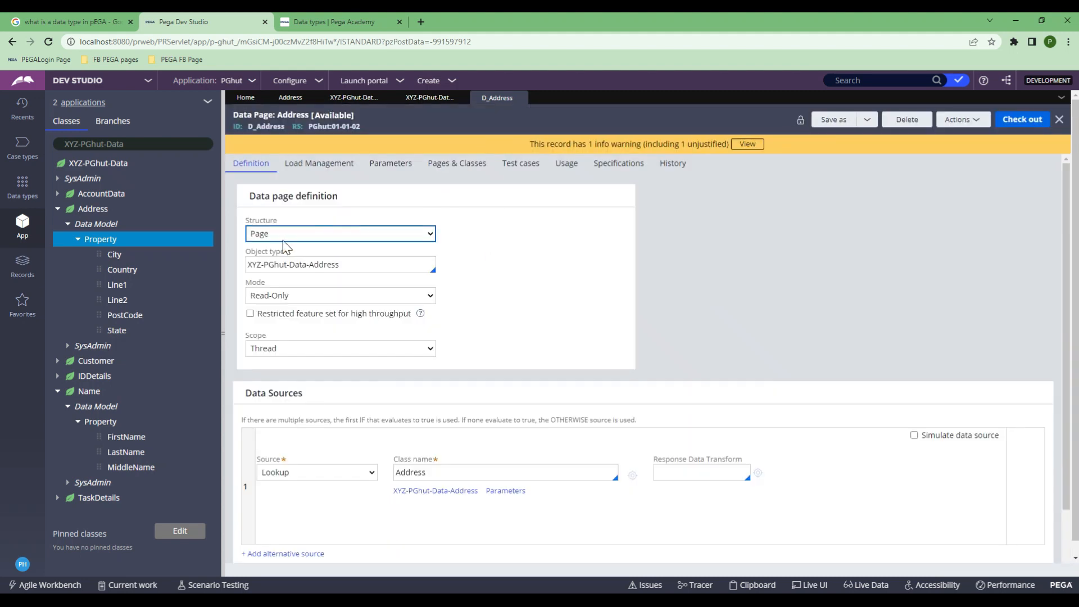
pyautogui.click(524, 98)
pyautogui.click(290, 98)
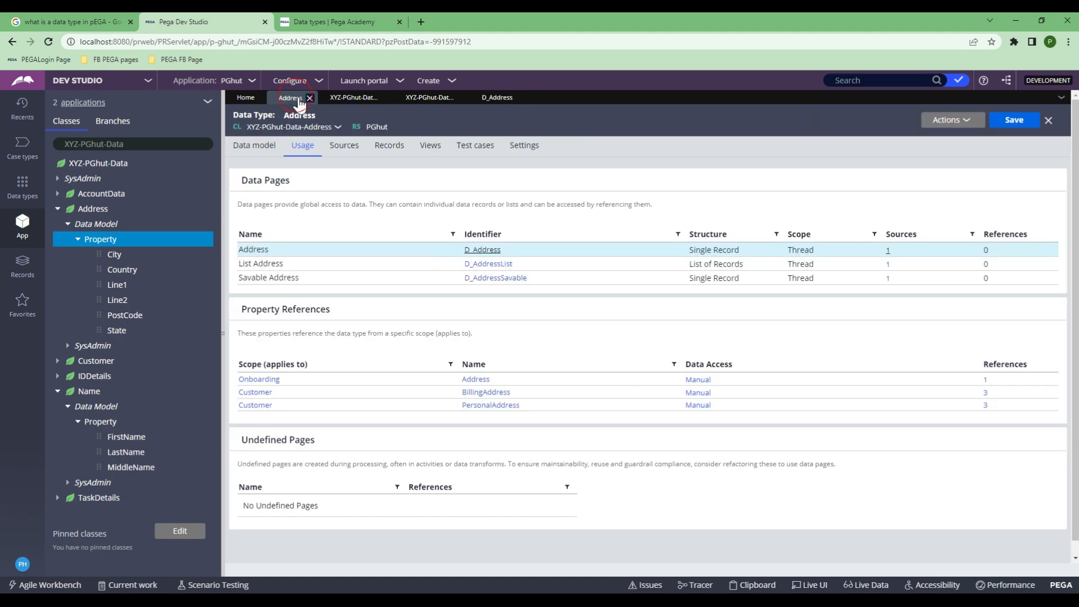
pyautogui.click(483, 265)
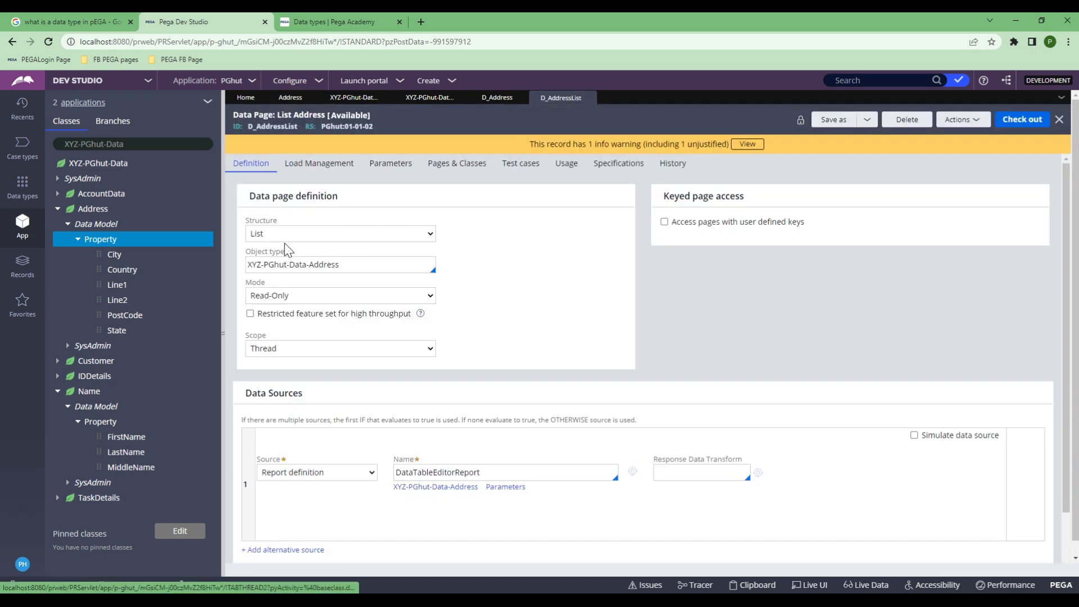
pyautogui.click(291, 98)
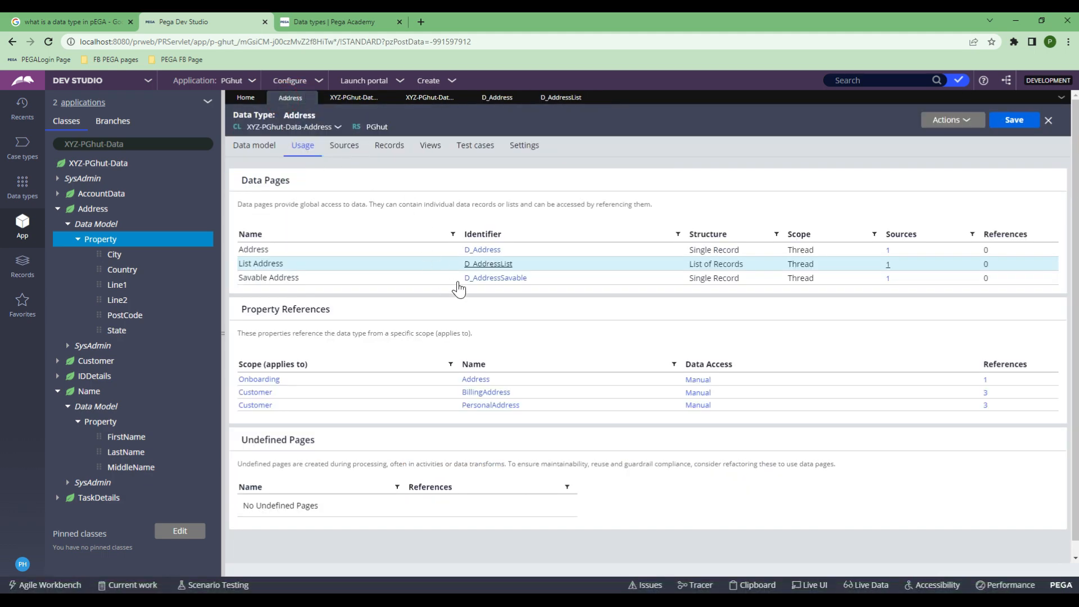
pyautogui.click(478, 279)
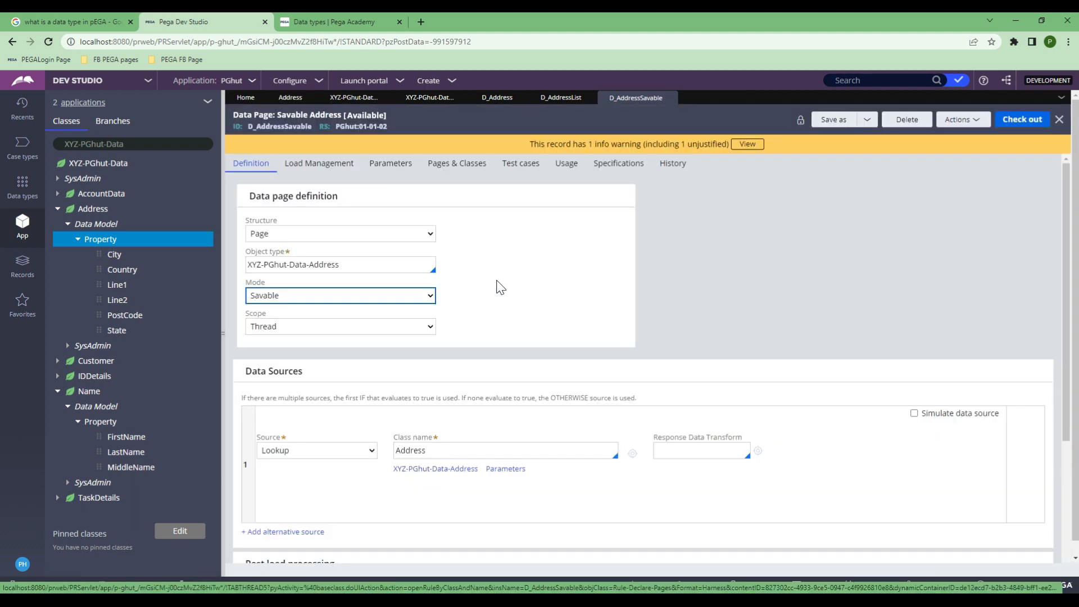
pyautogui.click(497, 281)
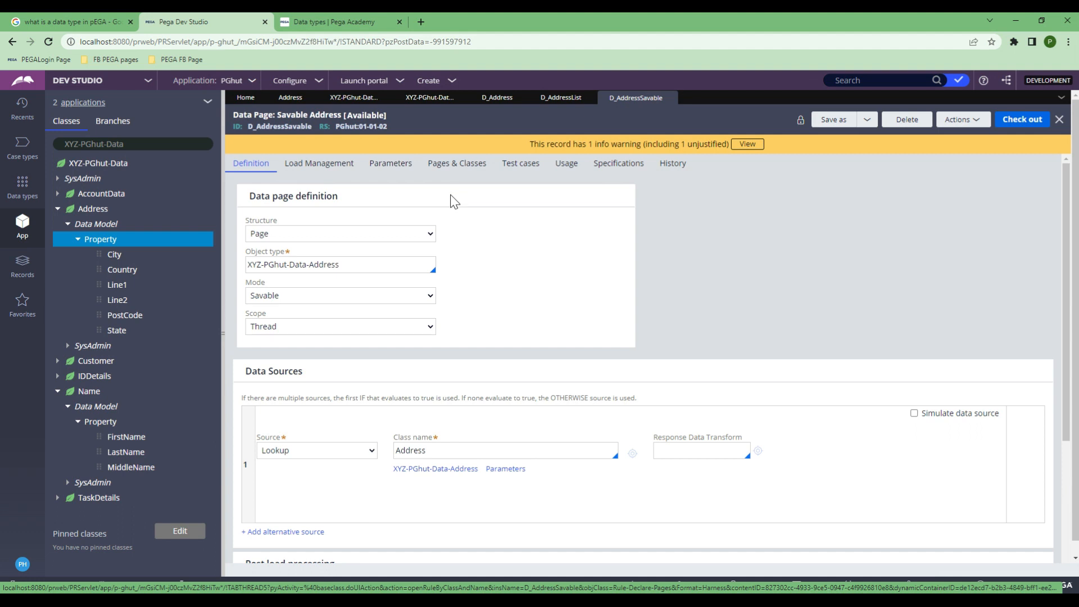
pyautogui.click(495, 103)
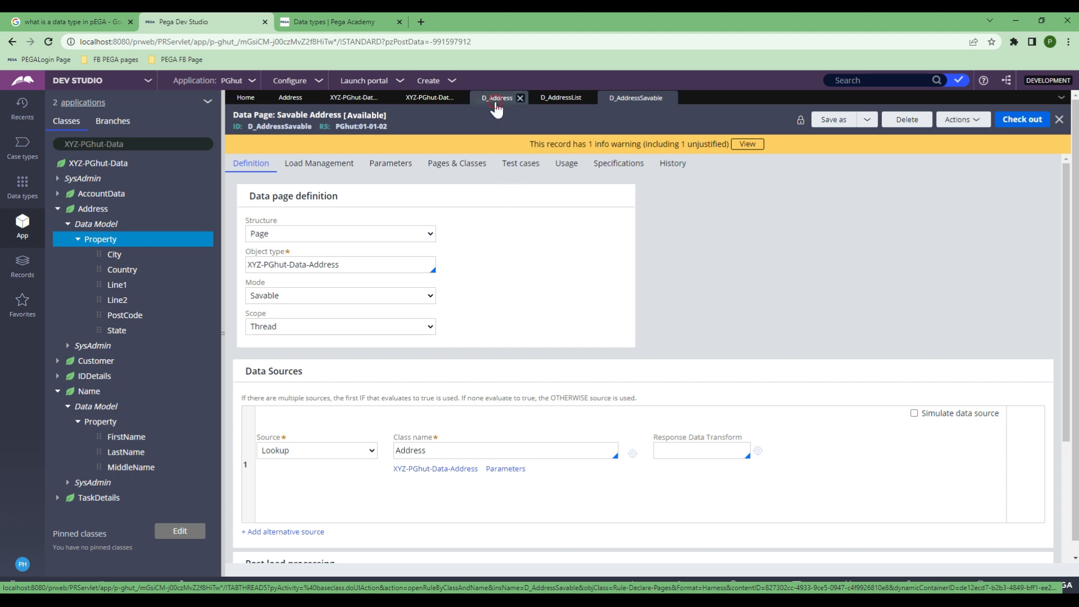
# Step: Look over the List Address data page's actions and the stored Address records
pyautogui.click(556, 99)
pyautogui.click(974, 121)
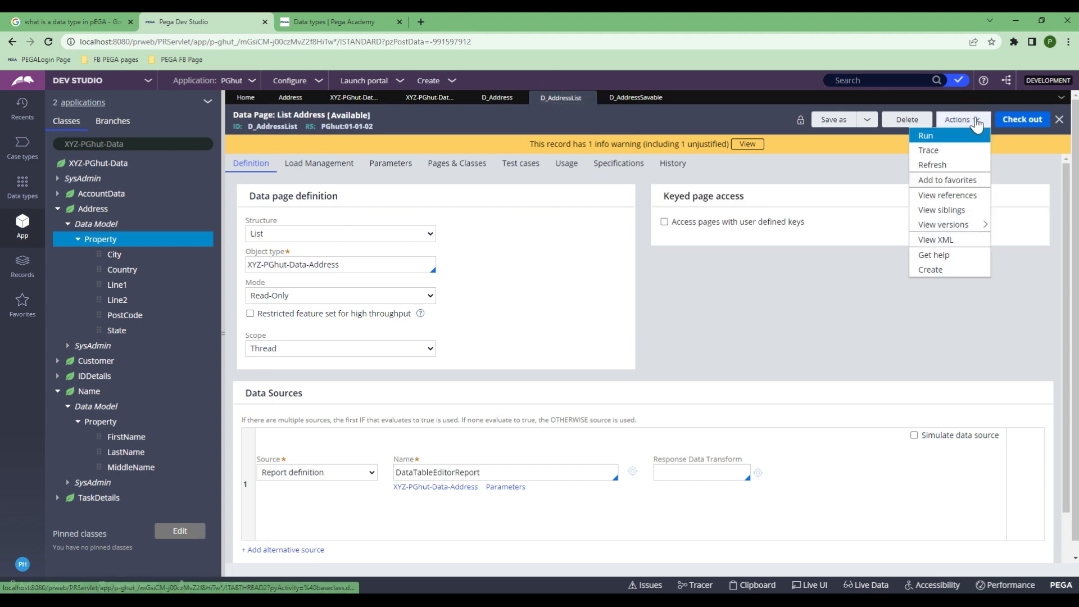
pyautogui.click(354, 98)
pyautogui.click(291, 99)
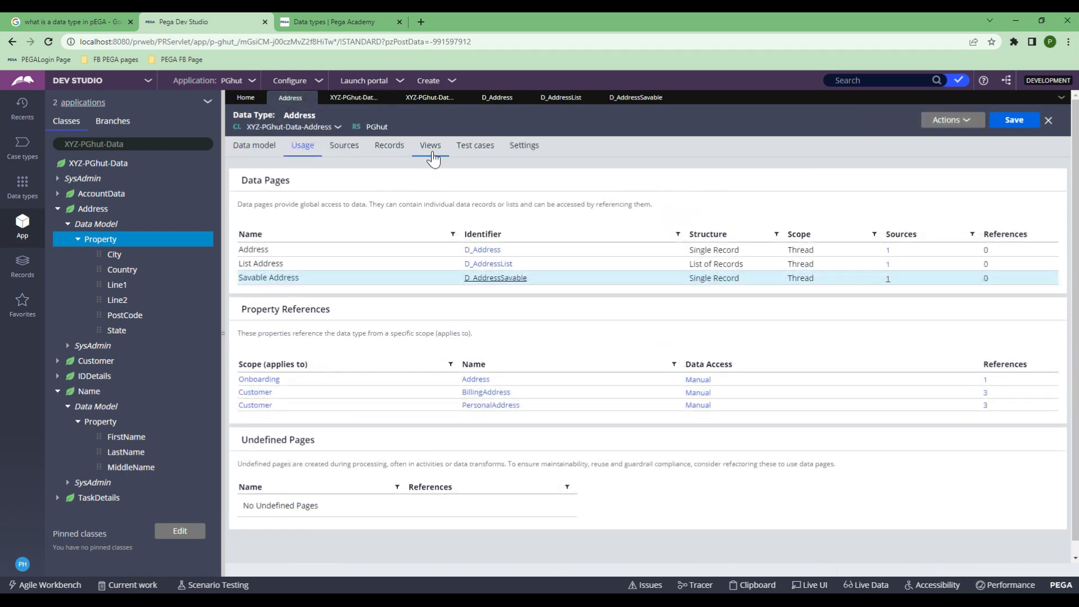
pyautogui.click(389, 145)
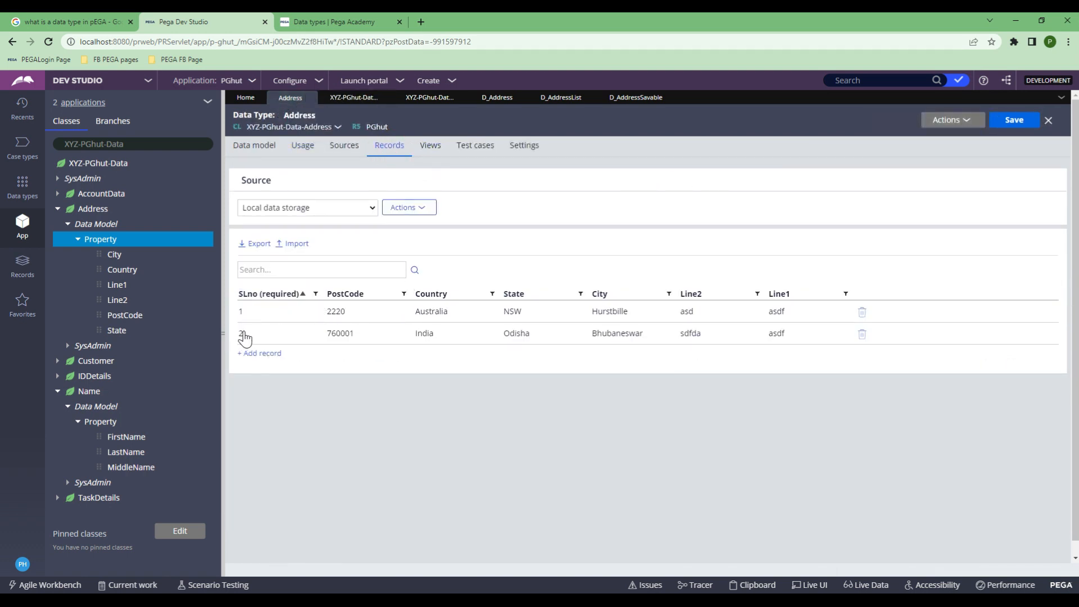
# Step: Run the D_AddressList data page and maximize the results window
pyautogui.click(557, 101)
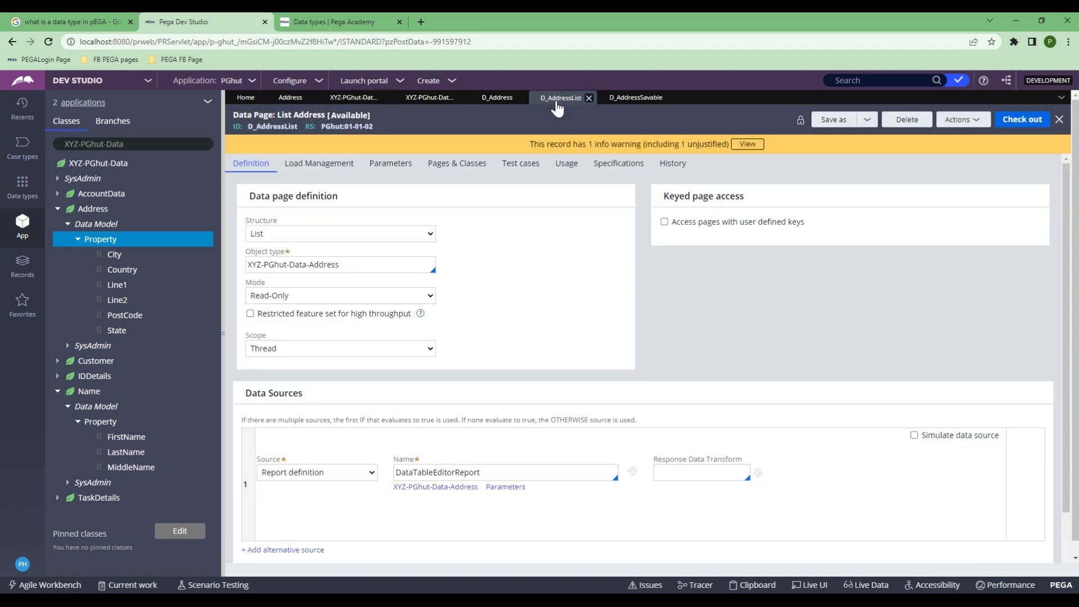
pyautogui.click(964, 120)
pyautogui.click(955, 135)
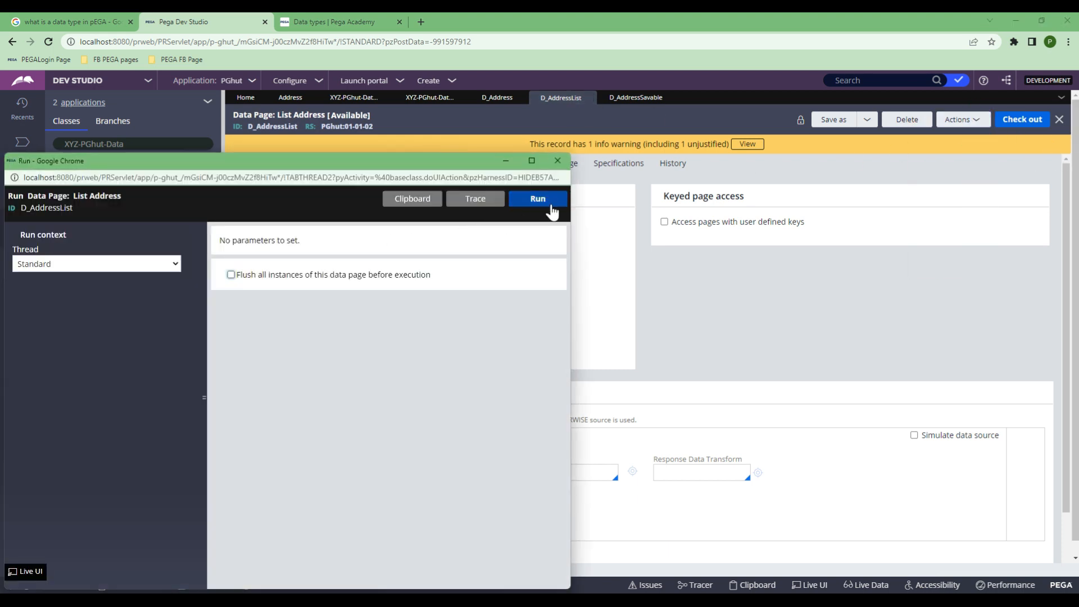
pyautogui.click(537, 199)
pyautogui.click(532, 161)
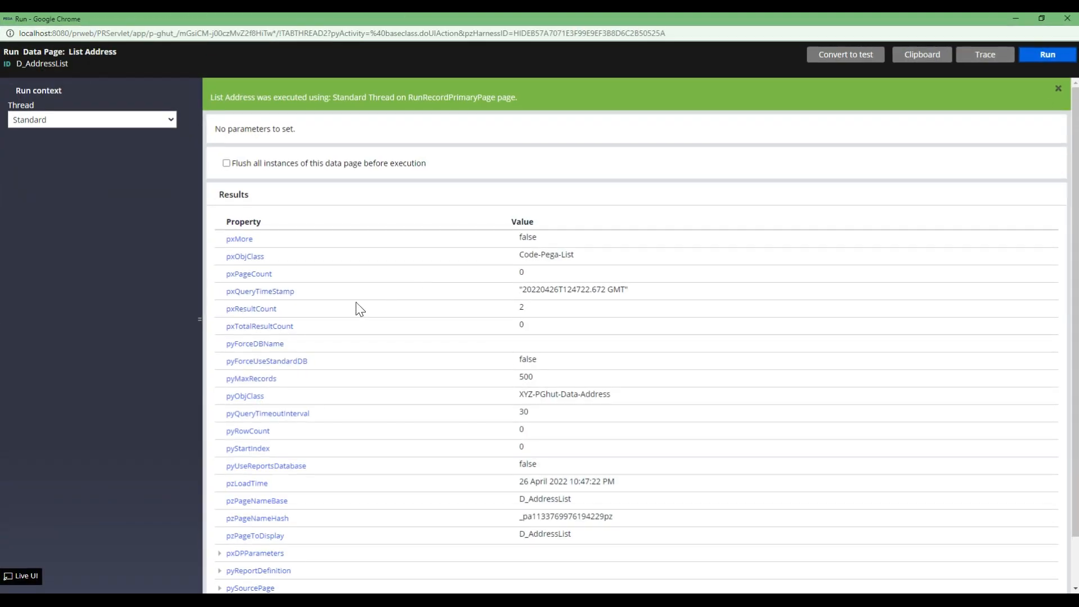
# Step: Expand pxResults to show both results, Hurstbille, Australia and Bhubaneswar, India
pyautogui.scroll(-1, 325, 359)
pyautogui.click(219, 551)
pyautogui.scroll(-1, 232, 539)
pyautogui.click(229, 532)
pyautogui.scroll(-2, 251, 504)
pyautogui.scroll(-4, 251, 504)
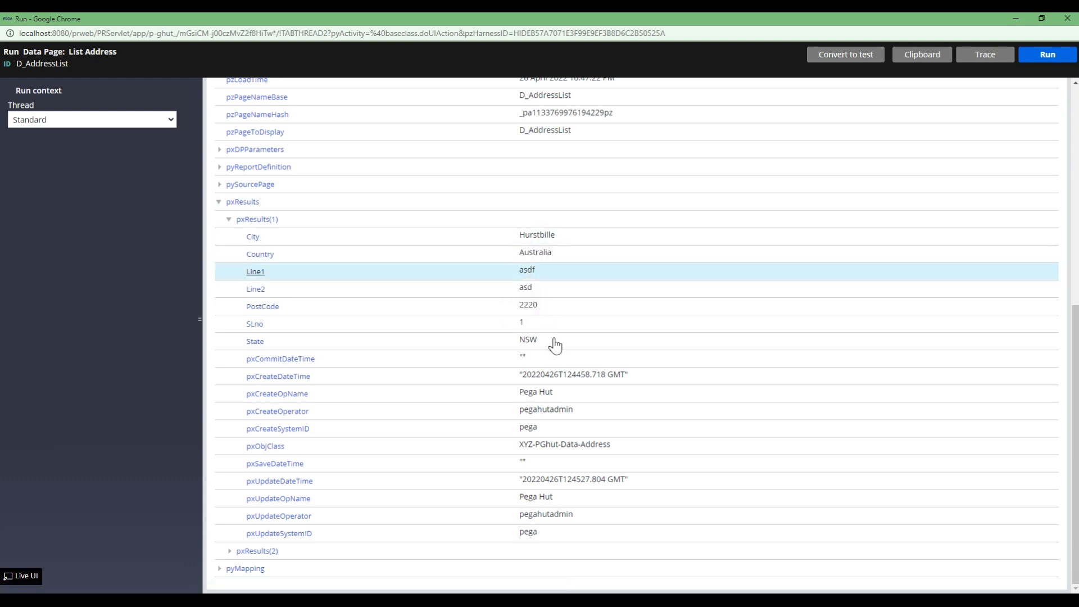
pyautogui.click(230, 550)
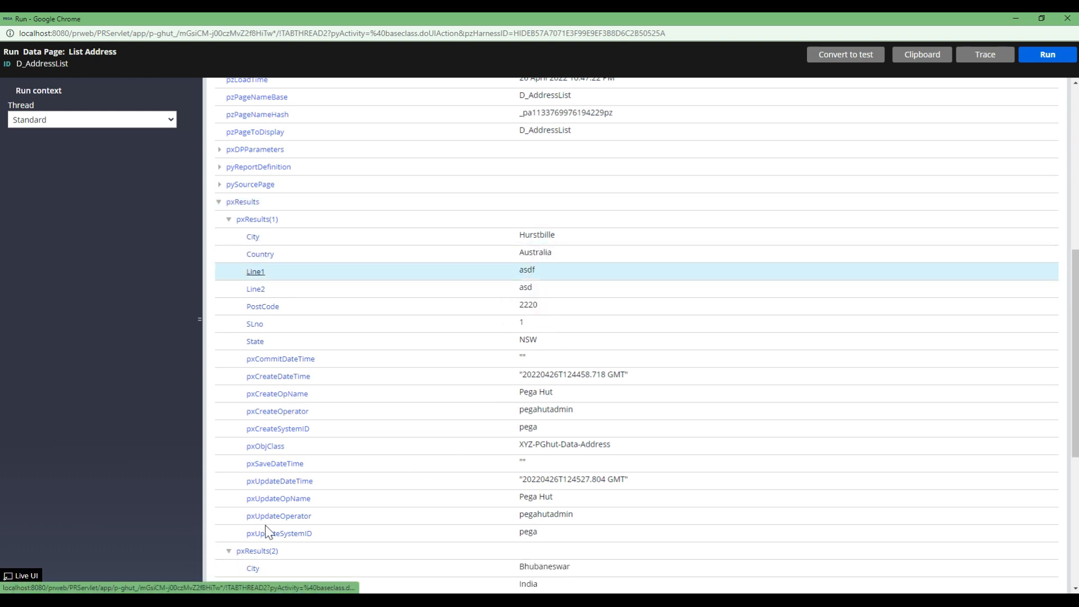
pyautogui.scroll(-3, 275, 525)
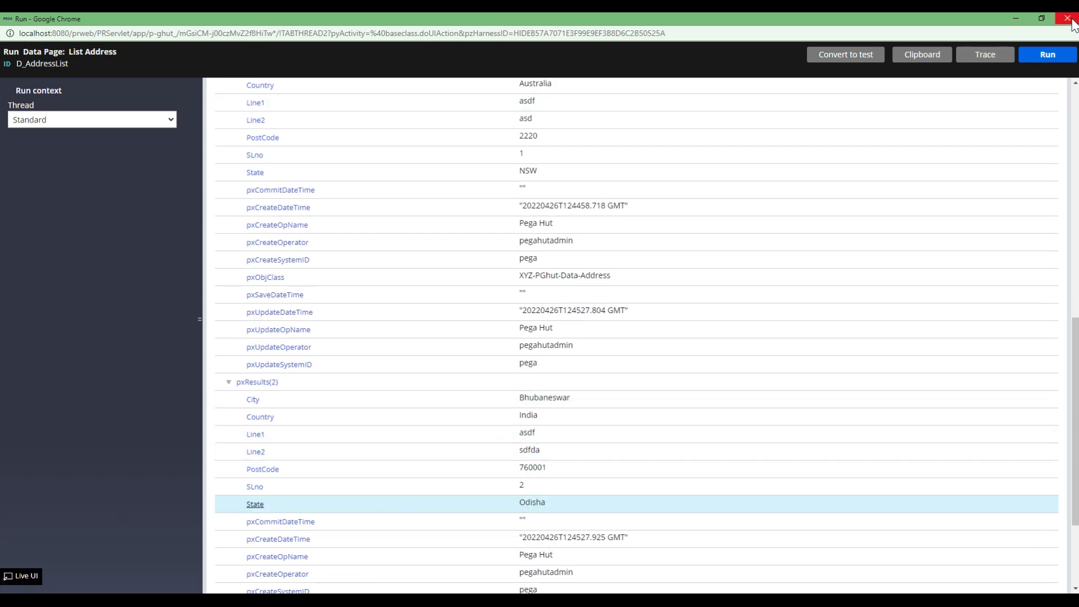
# Step: Close the run results and switch between the XYZ-PGhut-Data-Name and Address tabs
pyautogui.click(1070, 20)
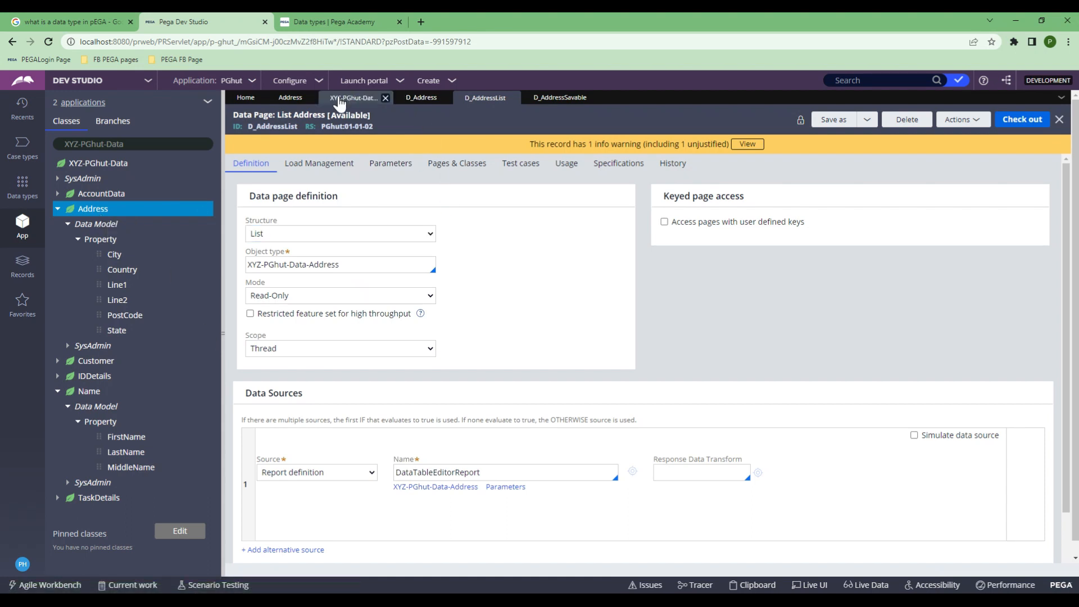
pyautogui.click(325, 98)
pyautogui.click(289, 97)
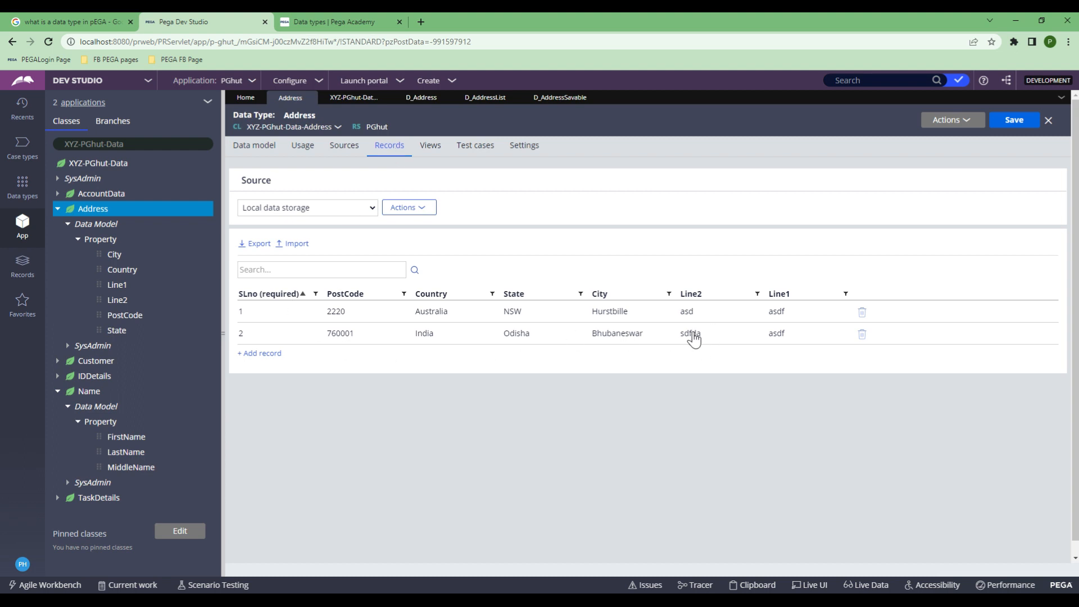
pyautogui.click(354, 97)
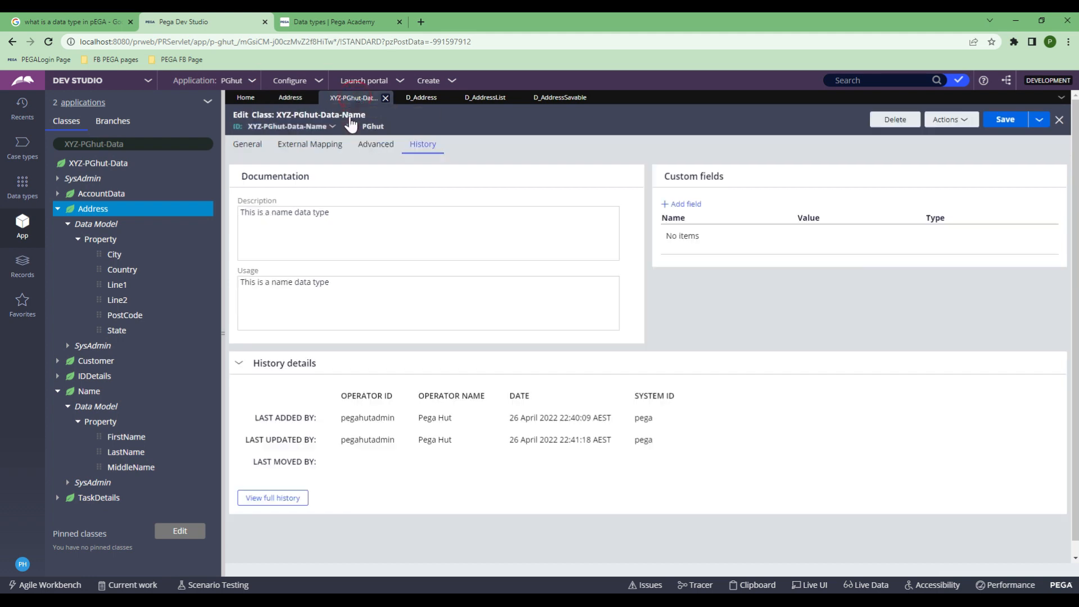
pyautogui.rightClick(96, 218)
# Step: Open the Address class definition, check its records, and return to the SLno key settings
pyautogui.click(101, 249)
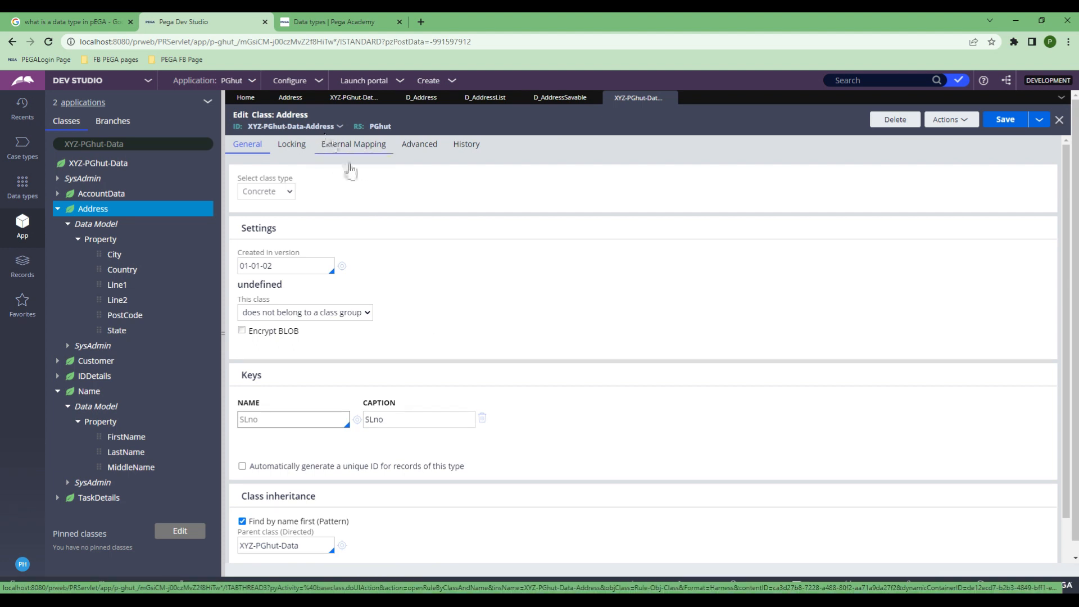
pyautogui.scroll(-1, 405, 315)
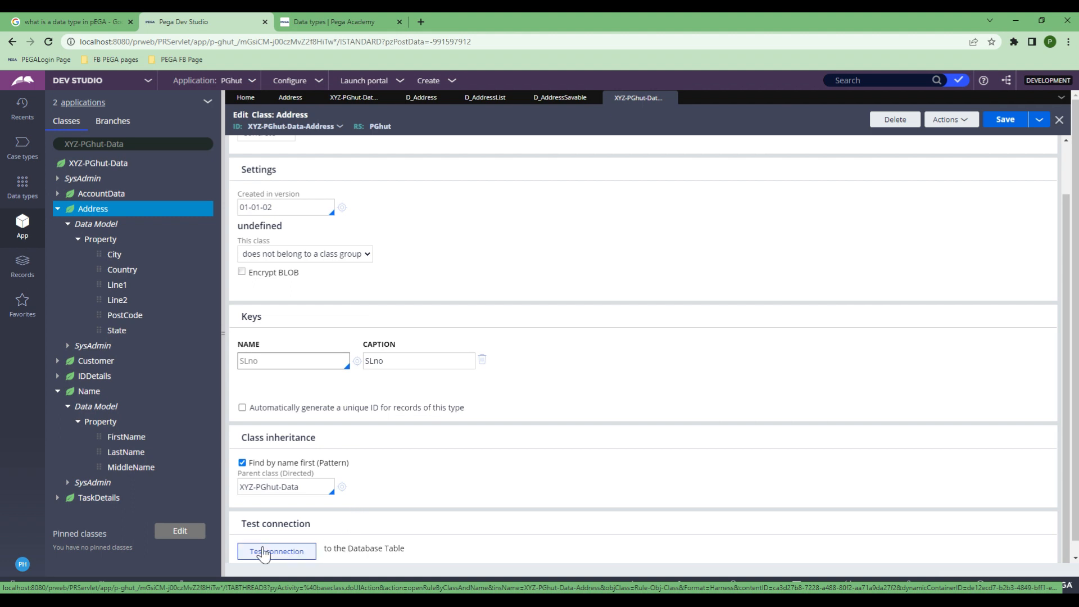
pyautogui.click(290, 97)
pyautogui.click(298, 291)
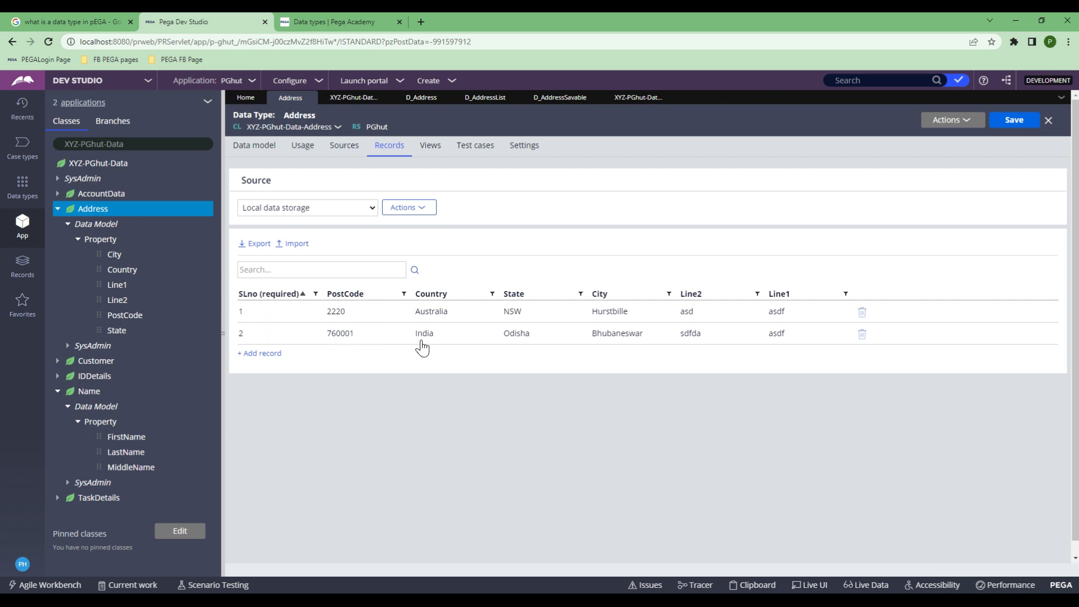
pyautogui.click(639, 100)
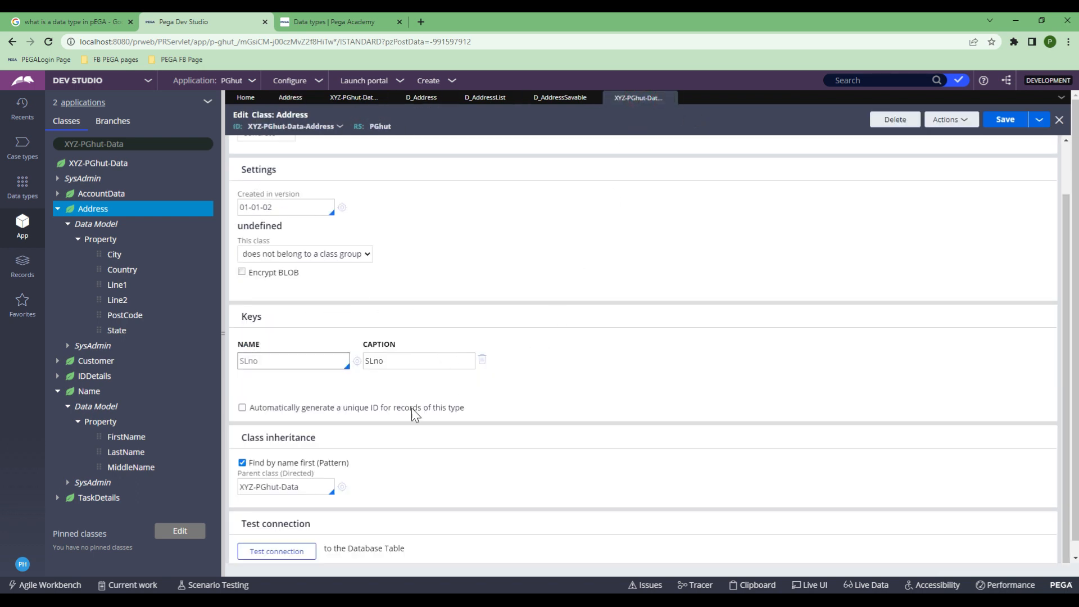
pyautogui.scroll(-1, 314, 478)
# Step: Test the Address connection, confirming table pr_xyz_pghut_data_address in CustomerData, then close it
pyautogui.click(276, 538)
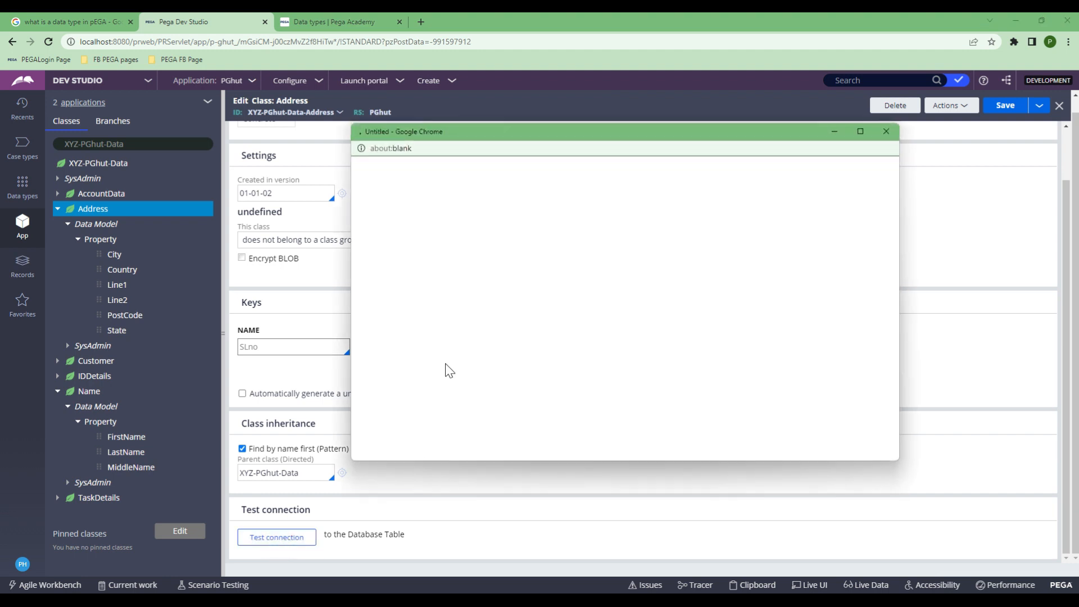
pyautogui.moveTo(550, 178); pyautogui.dragTo(650, 177)
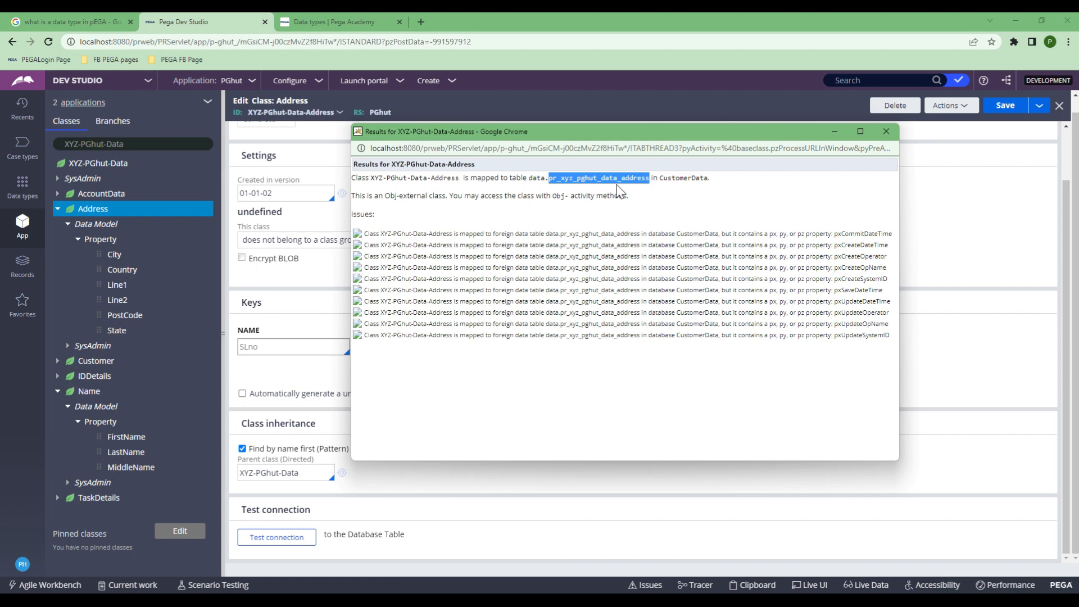
pyautogui.click(886, 131)
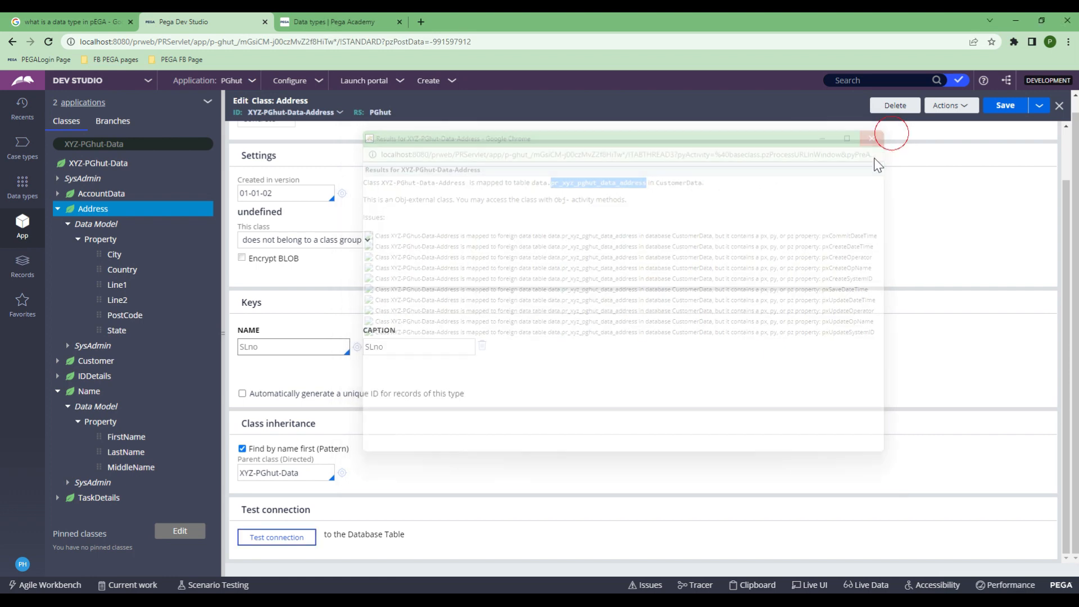
pyautogui.scroll(1, 516, 331)
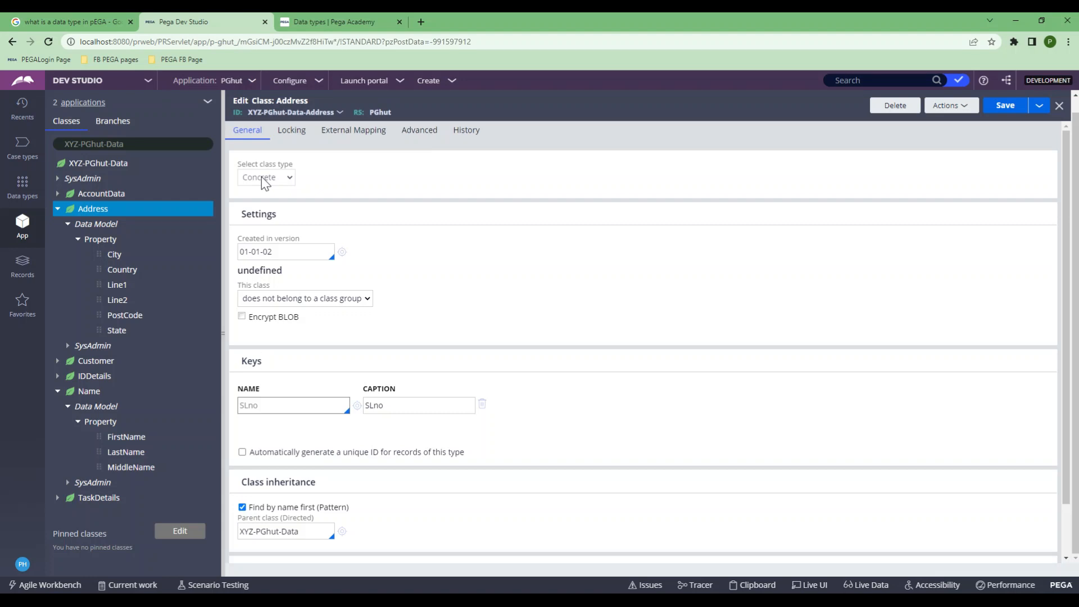
# Step: List the Address class instances, then the Name class instances, which cannot be created
pyautogui.click(90, 210)
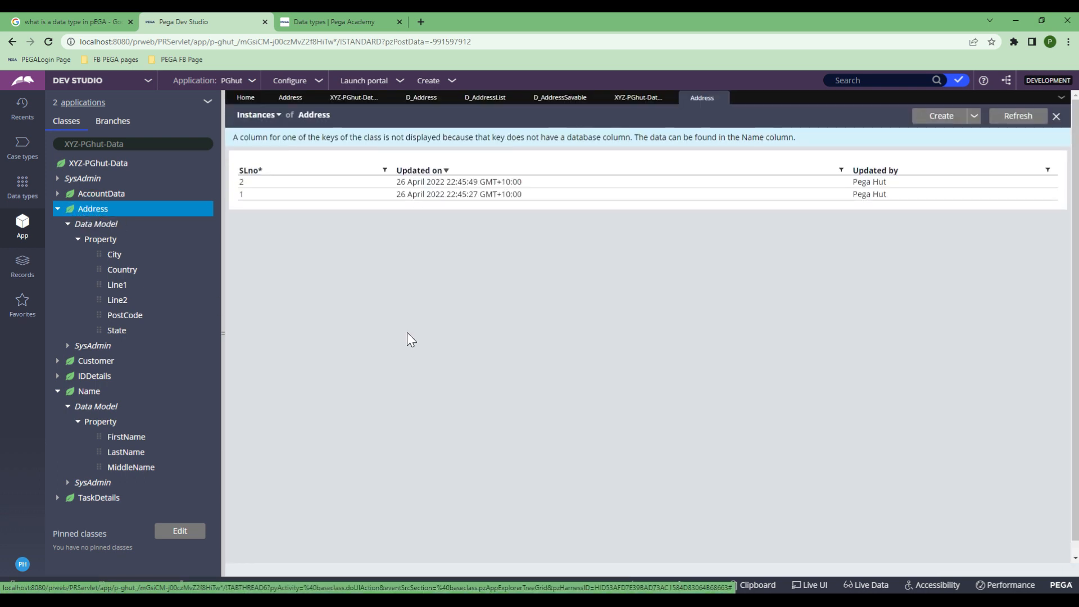
pyautogui.click(248, 185)
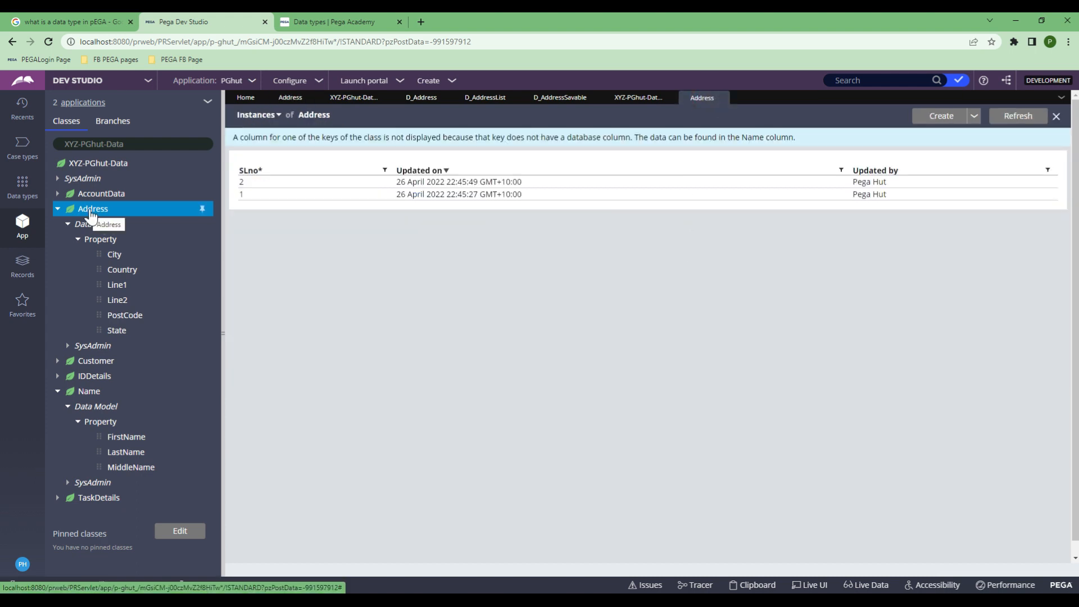
pyautogui.click(87, 394)
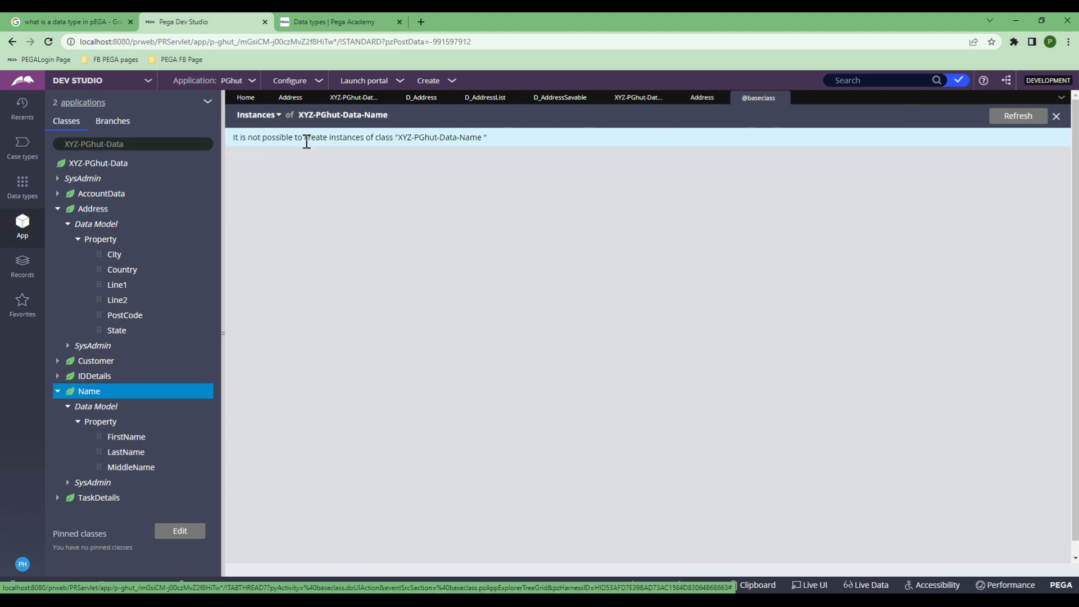
# Step: Inspect the XYZ-PGhut-Data-Name class form's General settings, showing it as Abstract
pyautogui.moveTo(398, 138); pyautogui.dragTo(497, 137)
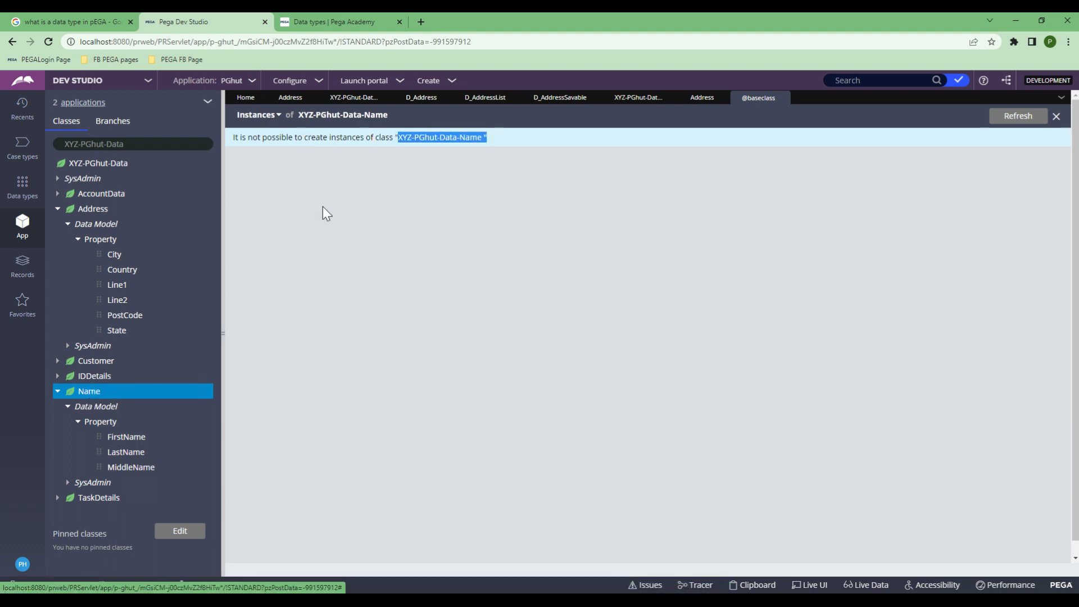
pyautogui.click(381, 96)
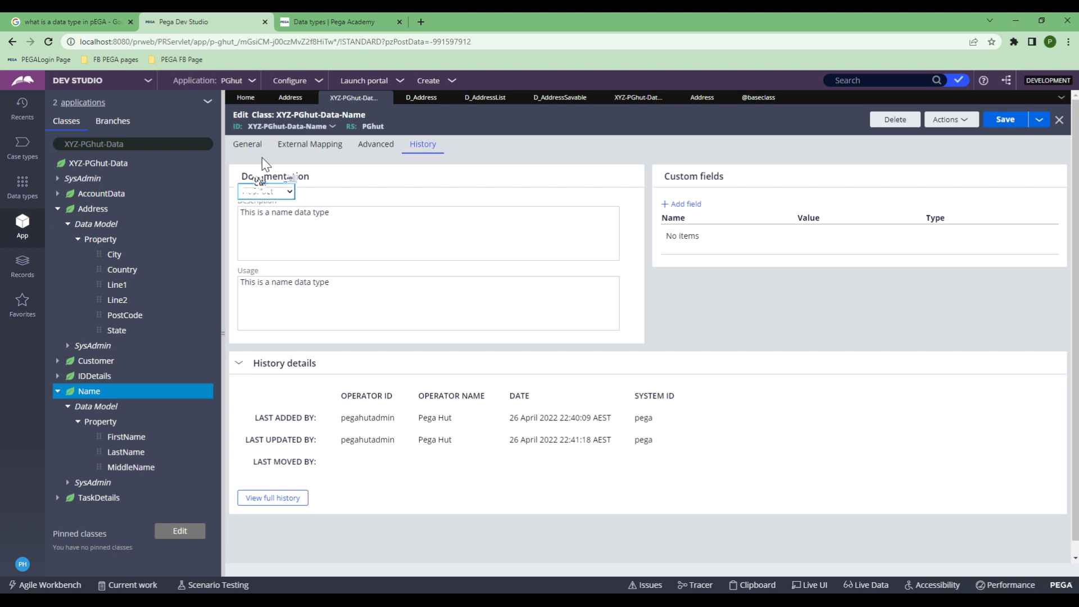
pyautogui.click(256, 149)
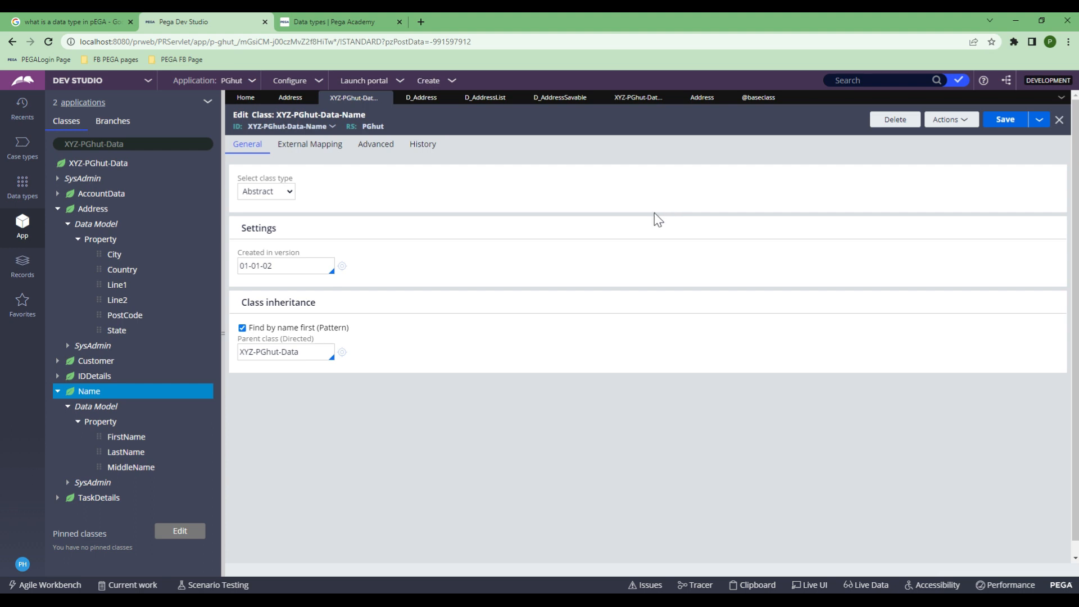
# Step: Open the Name class in the data designer from the App explorer
pyautogui.click(92, 395)
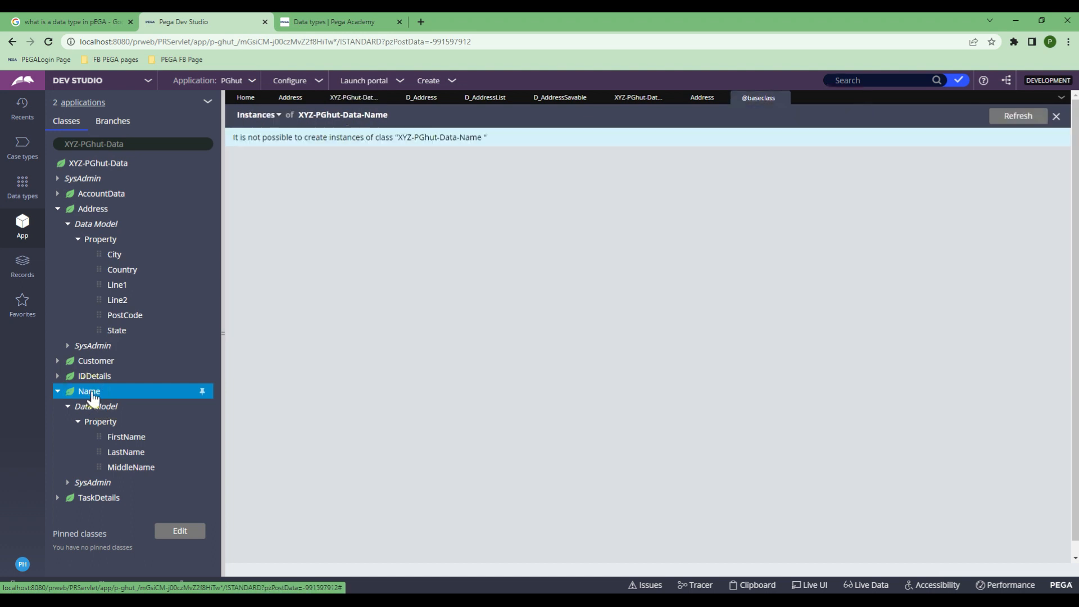
pyautogui.rightClick(92, 397)
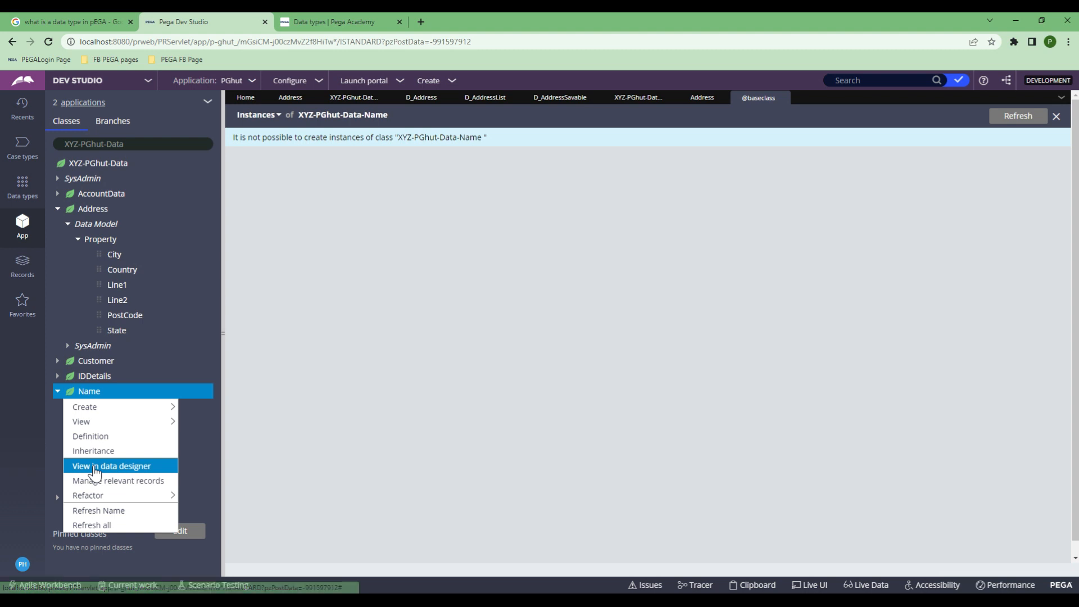
pyautogui.click(95, 467)
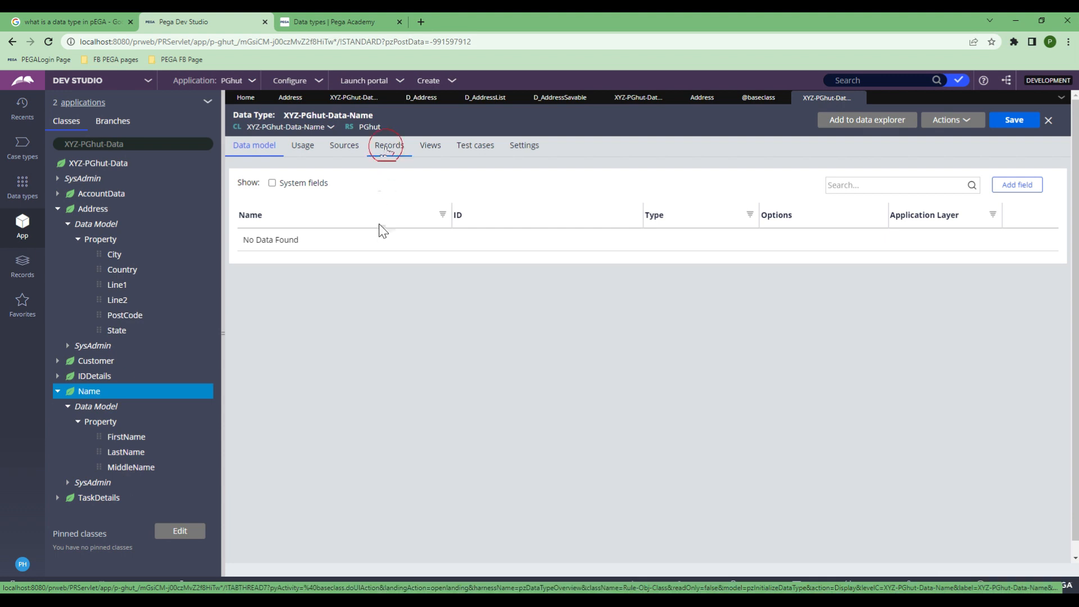
pyautogui.click(386, 148)
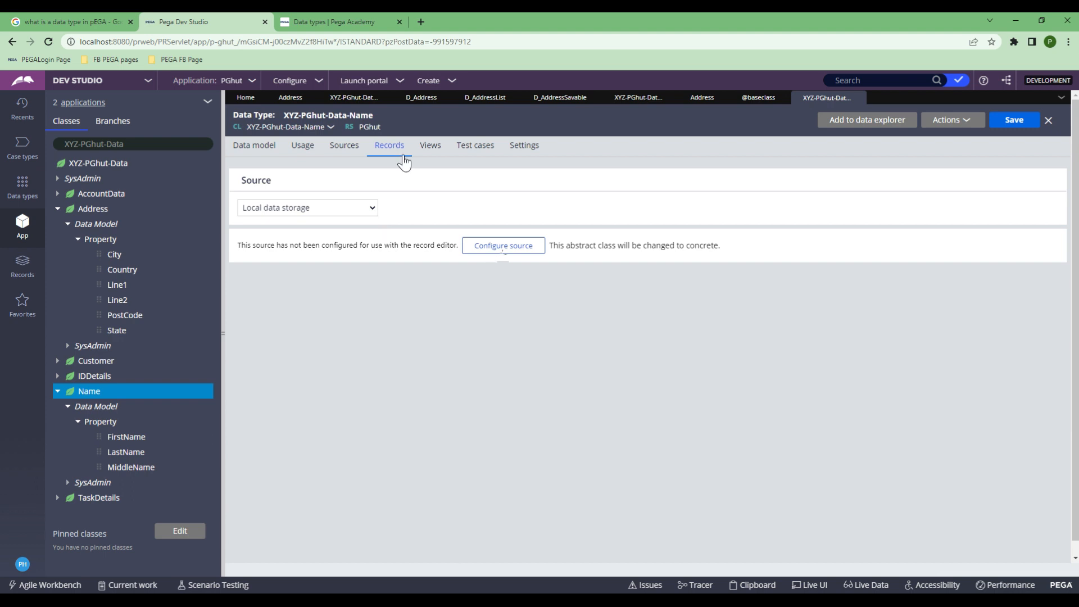
pyautogui.moveTo(549, 247); pyautogui.dragTo(720, 245)
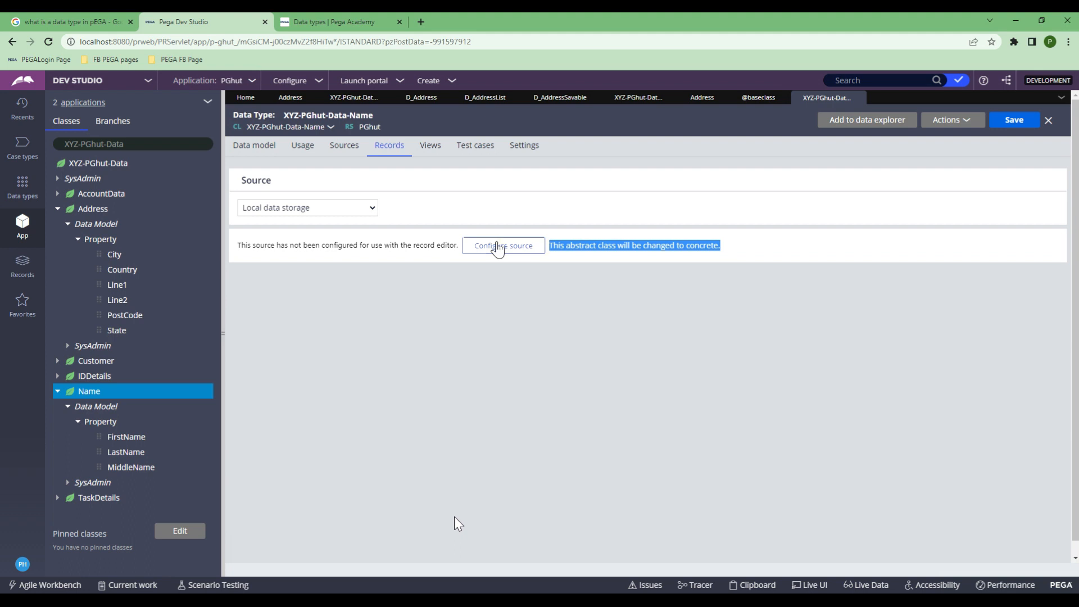
# Step: Configure the Name data type's local source with FirstName as the key
pyautogui.click(498, 247)
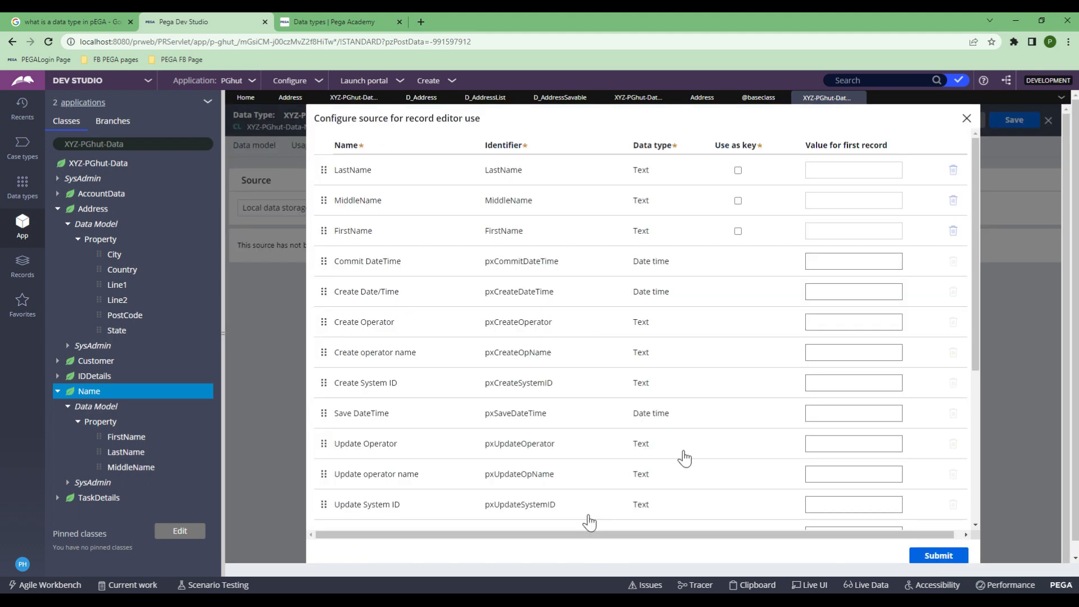
pyautogui.click(737, 230)
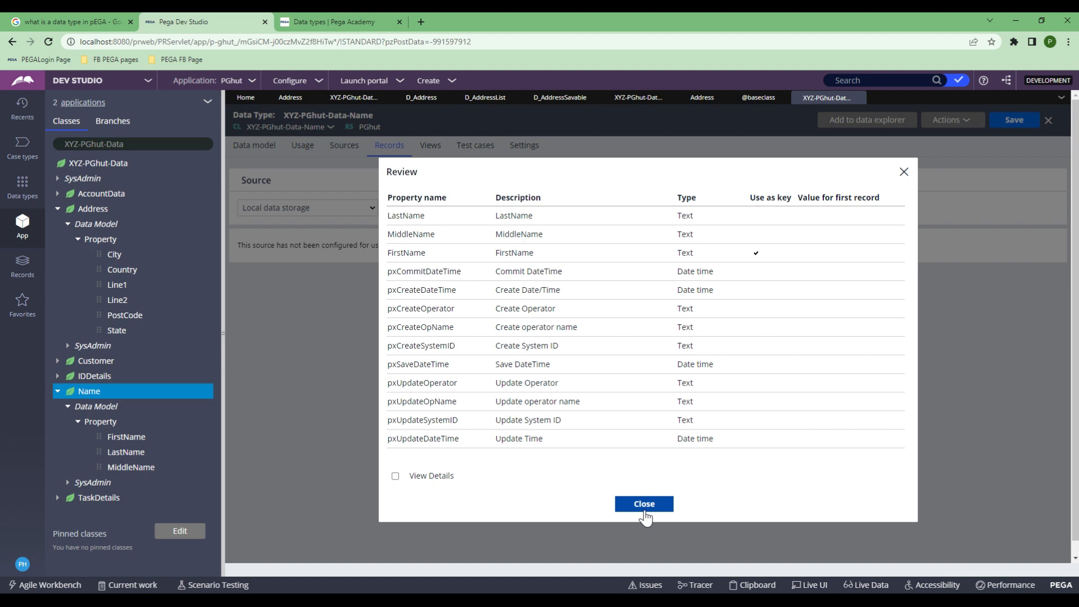
pyautogui.click(643, 501)
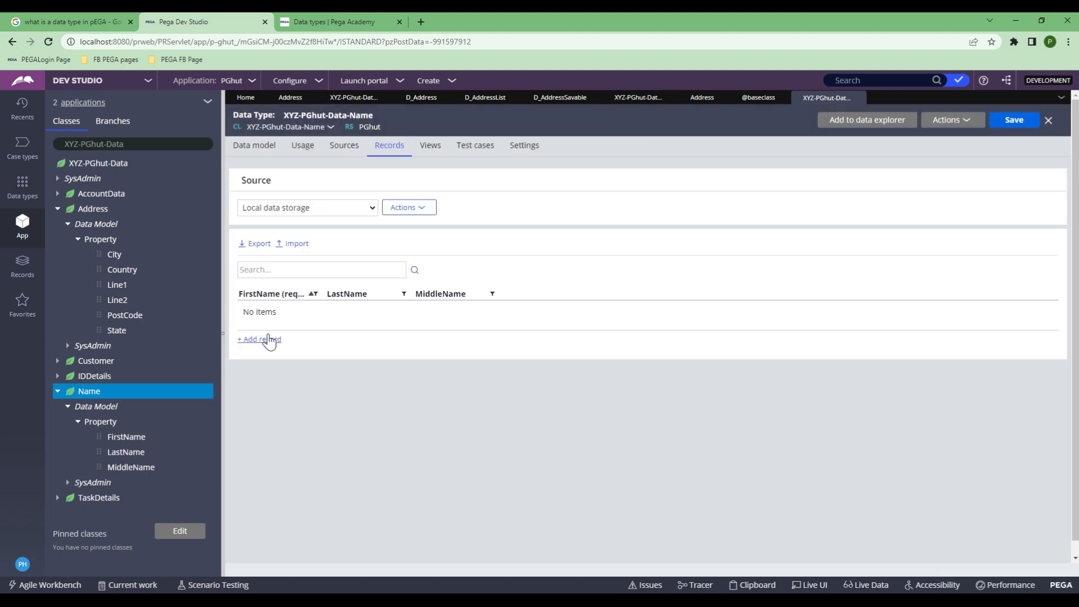
# Step: Add two name records with first and last names and save them
pyautogui.click(264, 340)
pyautogui.press('Tab')
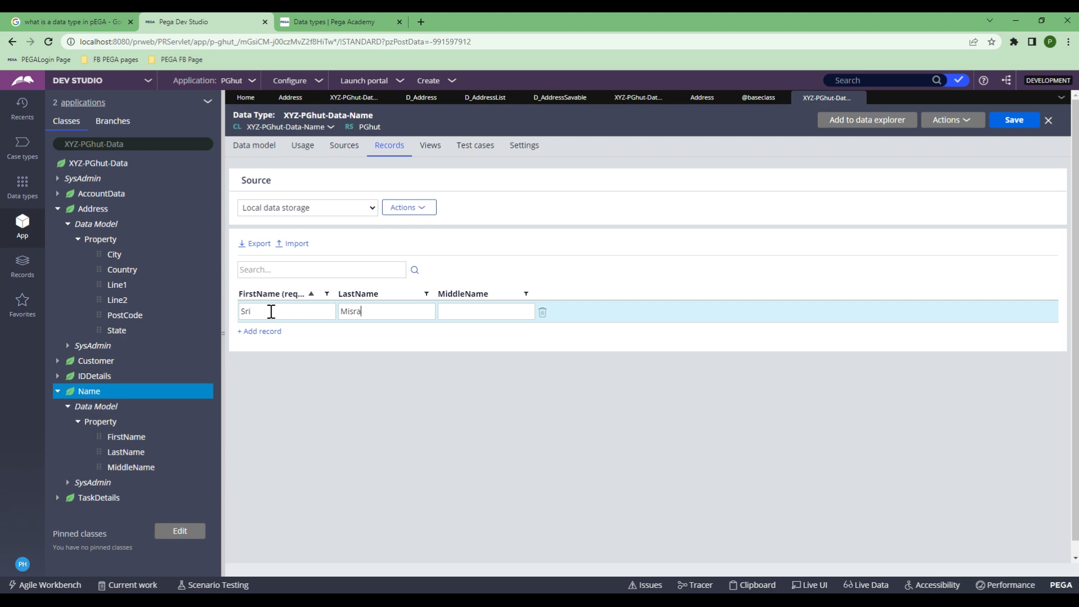
pyautogui.click(271, 336)
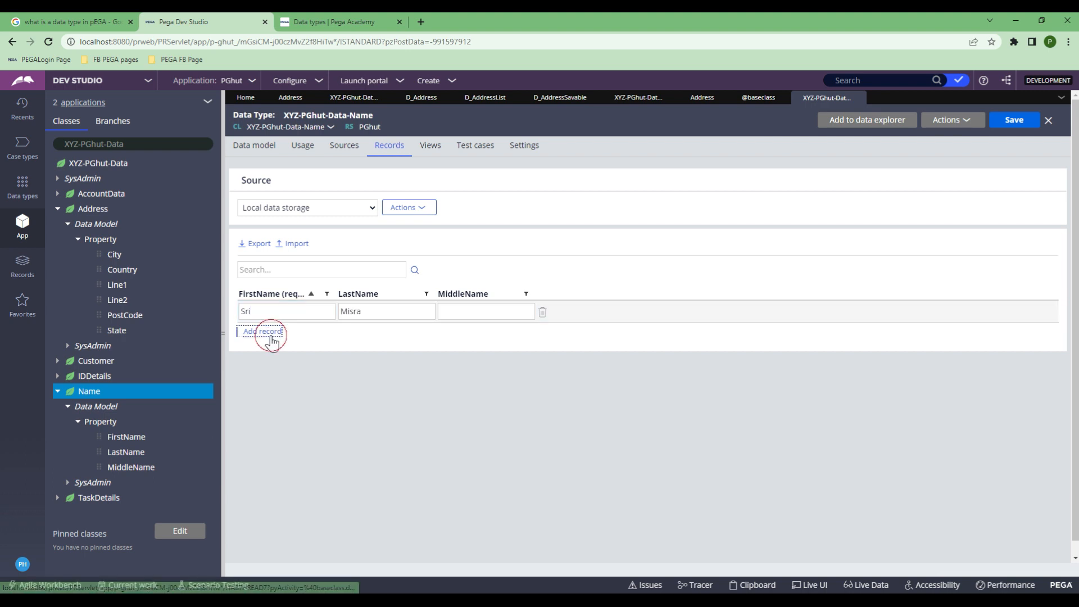
pyautogui.write('Joh')
pyautogui.press('Tab')
pyautogui.hotkey('shift', 'Tab')
pyautogui.write('John')
pyautogui.press('Tab')
pyautogui.write('Smith')
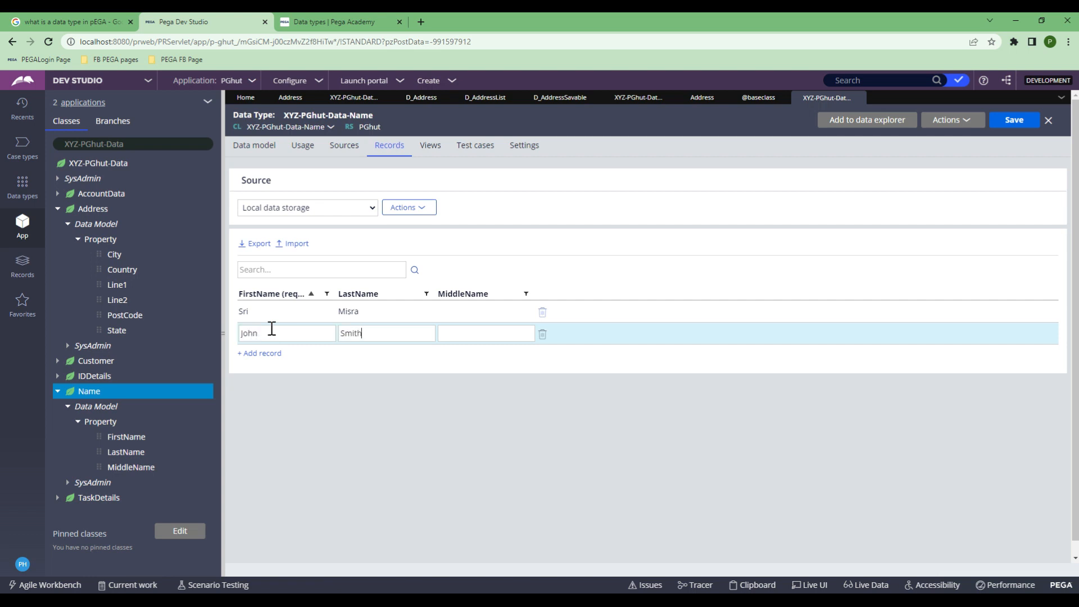
pyautogui.click(1001, 130)
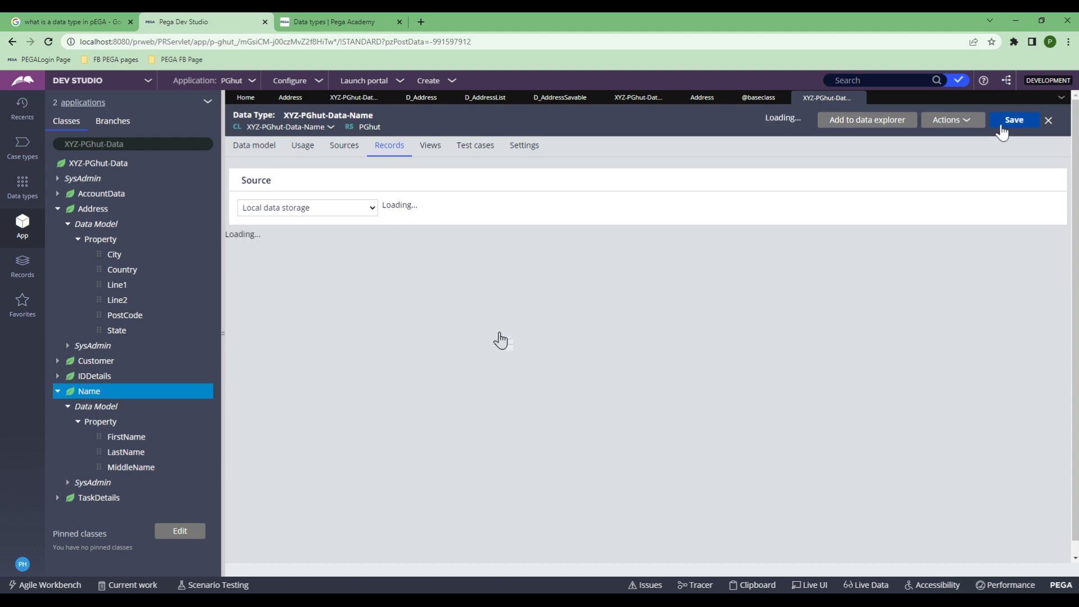
# Step: Test the Name class connection, confirming table pr_xyz_pghut_data_name in CustomerData
pyautogui.rightClick(87, 392)
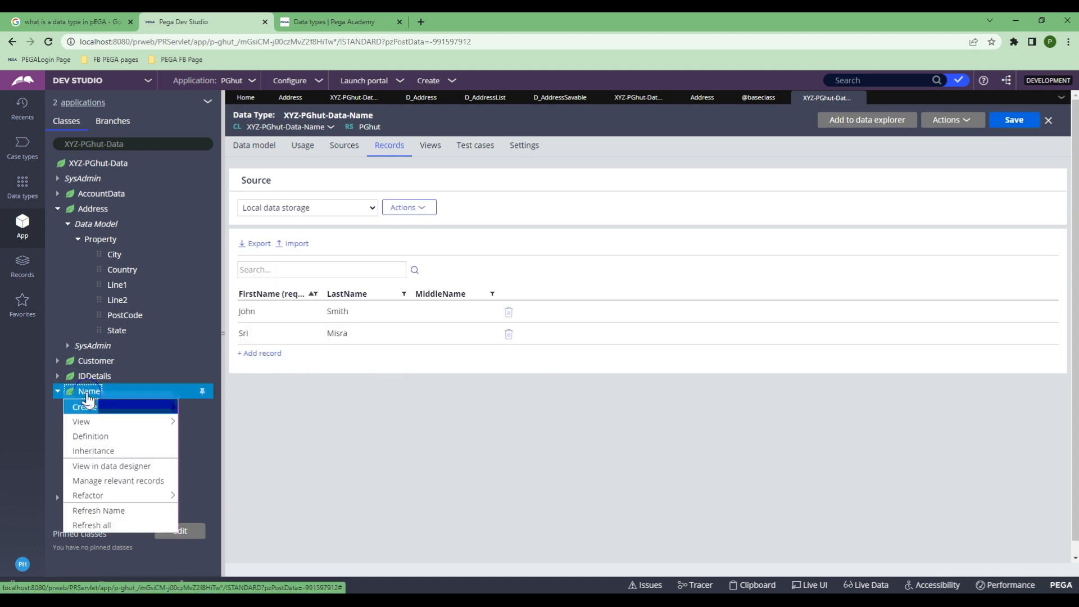
pyautogui.click(89, 437)
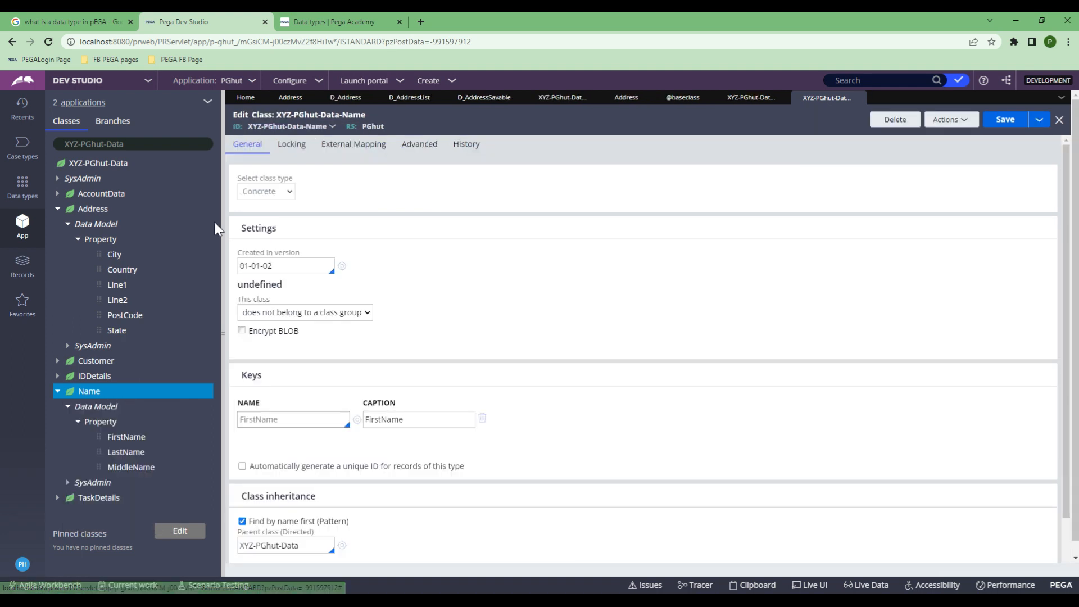
pyautogui.scroll(-1, 215, 229)
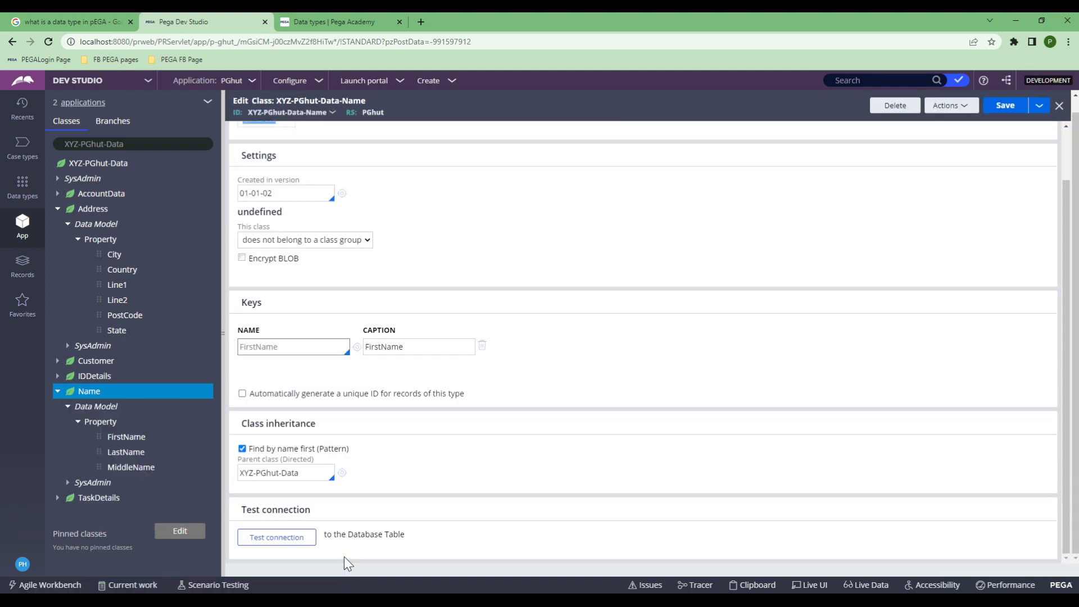
pyautogui.click(261, 538)
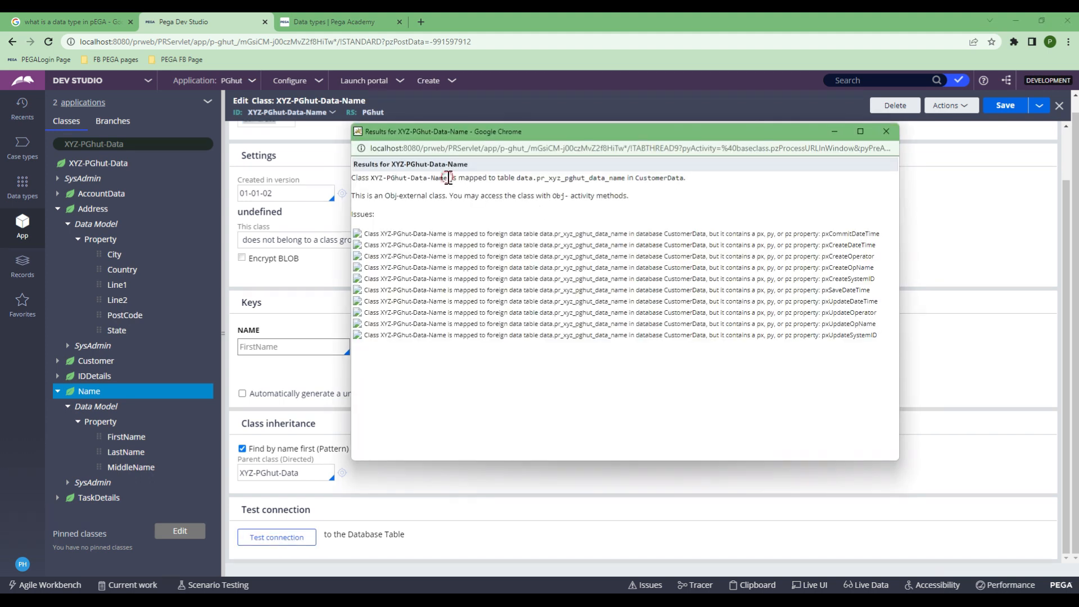
pyautogui.moveTo(536, 177); pyautogui.dragTo(621, 178)
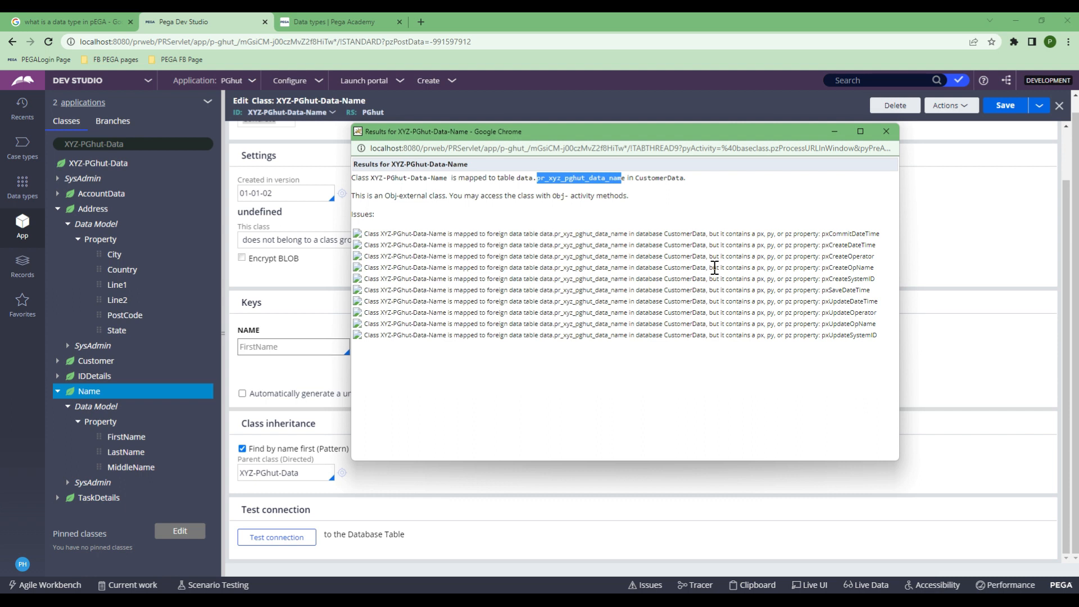
pyautogui.click(886, 131)
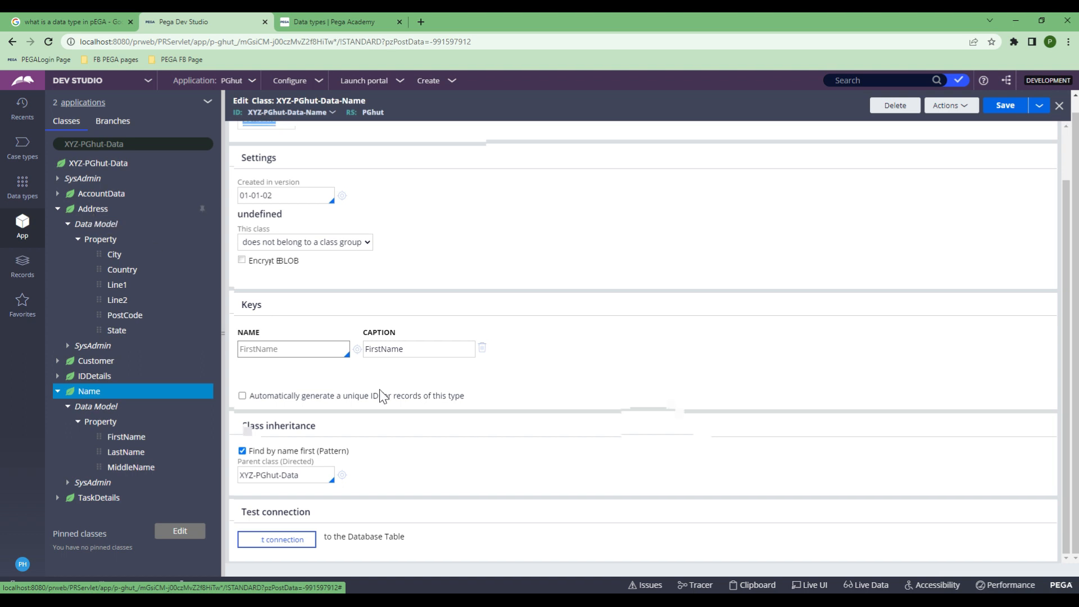
pyautogui.scroll(2, 708, 284)
# Step: Select the second Name record, then end on the Usage tab listing three data pages
pyautogui.click(854, 97)
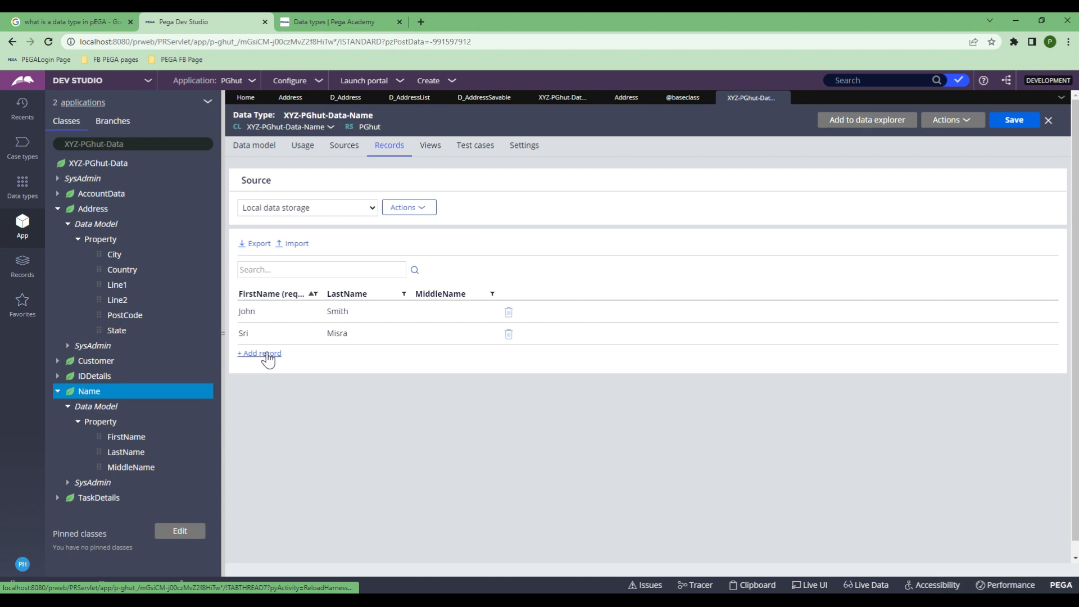
pyautogui.click(563, 338)
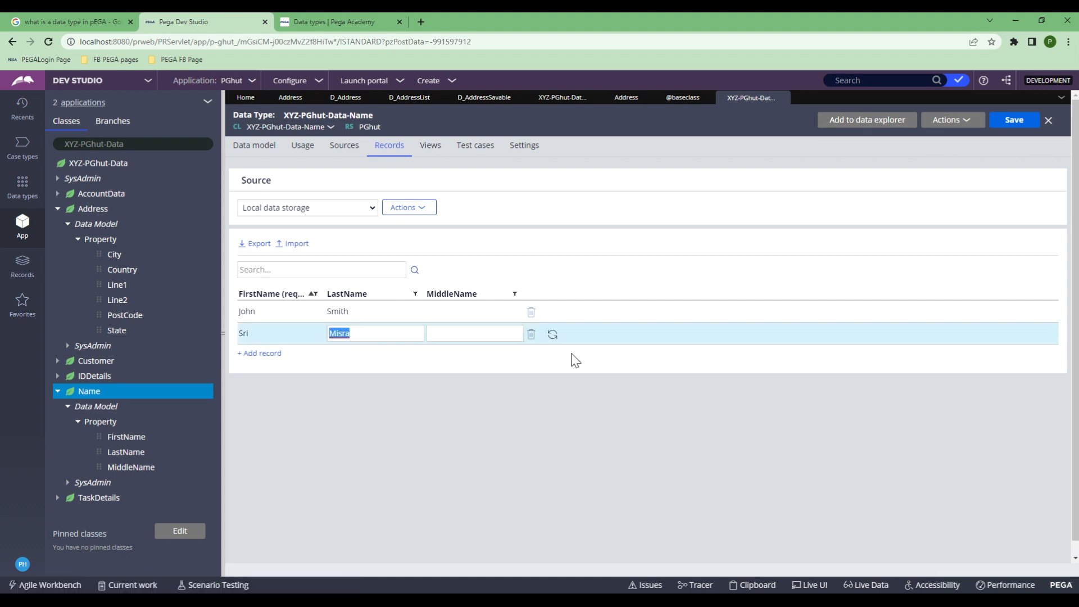
pyautogui.click(302, 147)
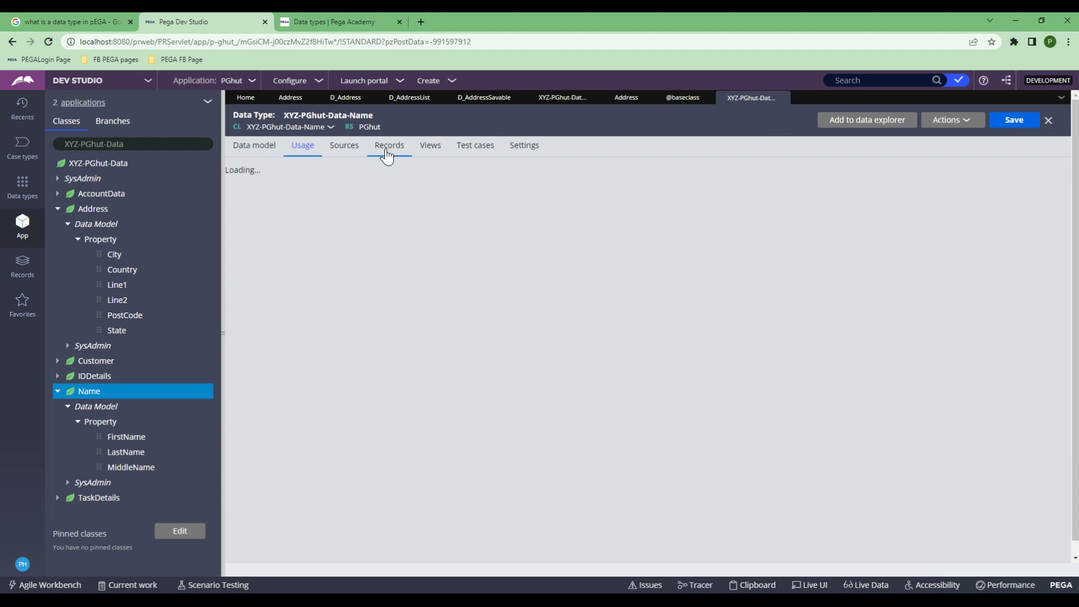
pyautogui.click(387, 153)
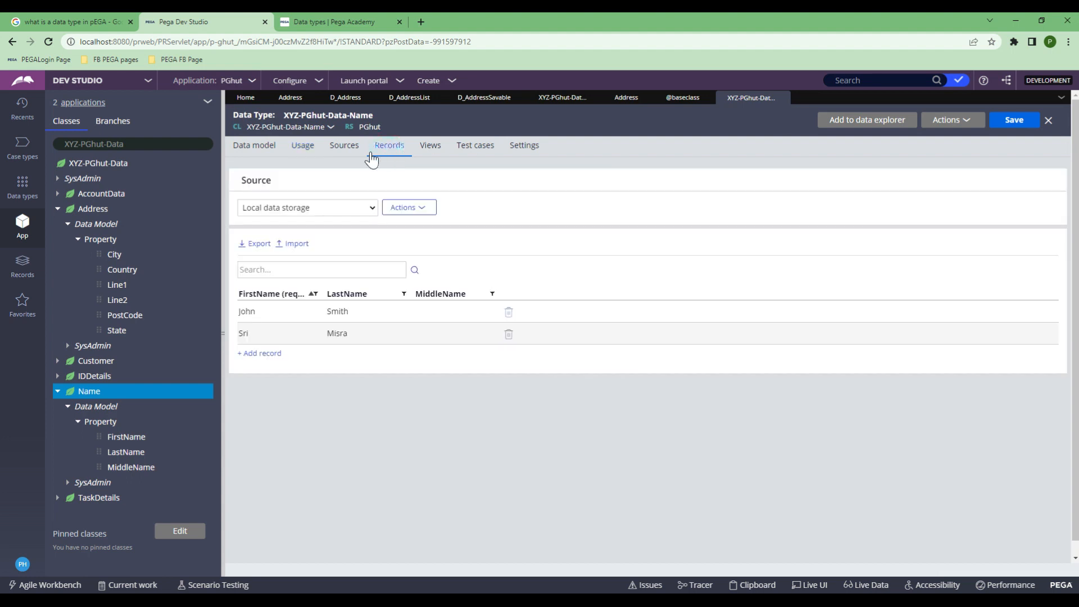
pyautogui.click(318, 155)
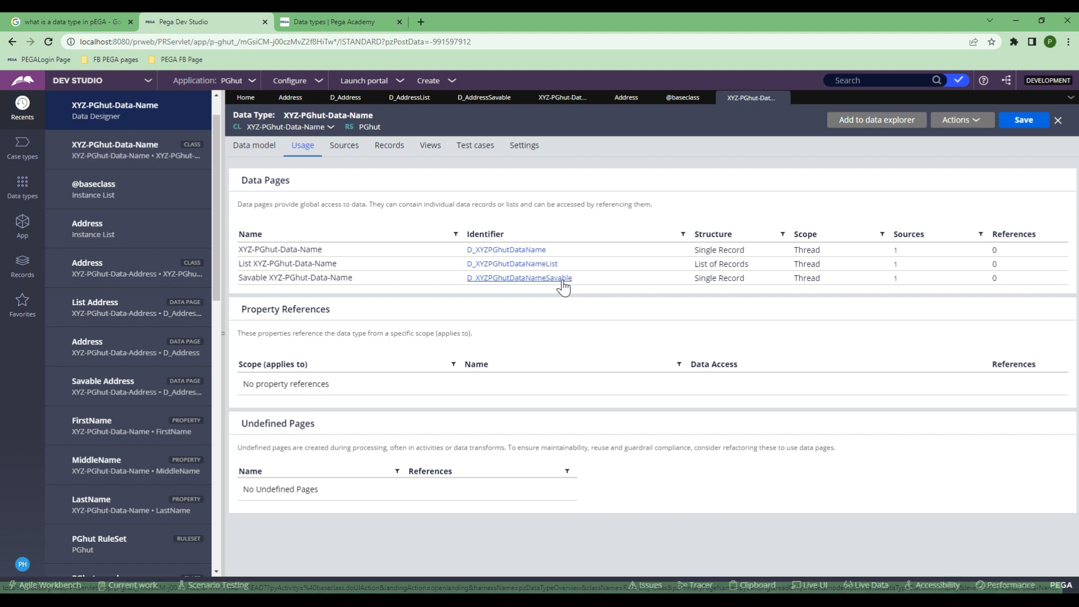
# Step: Append 1 to the first record's last name and show the Data types list
pyautogui.click(387, 147)
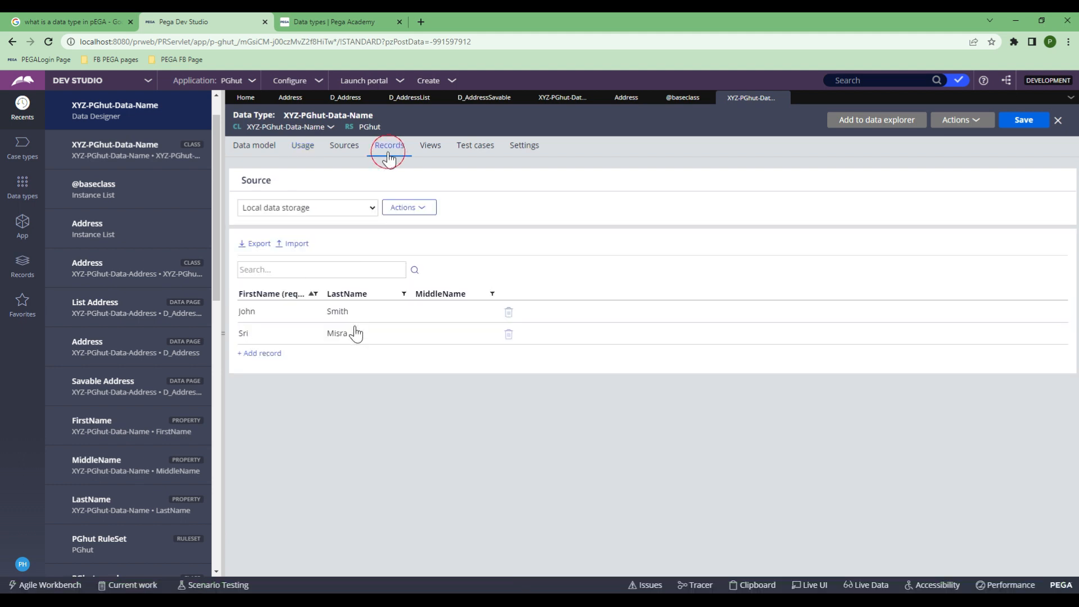
pyautogui.click(352, 315)
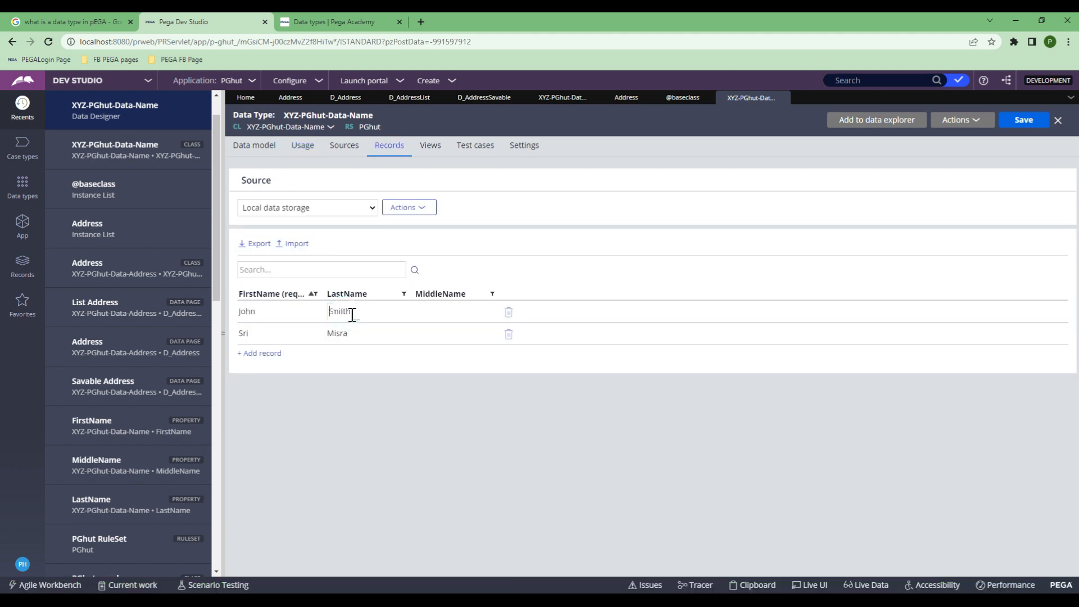
pyautogui.write('1')
pyautogui.click(412, 439)
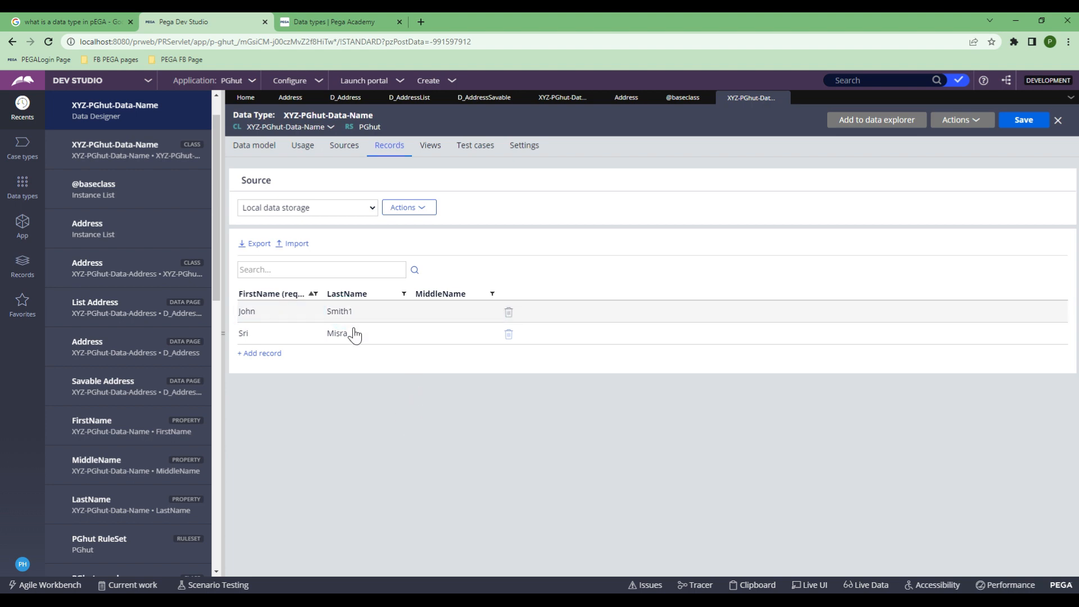
pyautogui.click(314, 275)
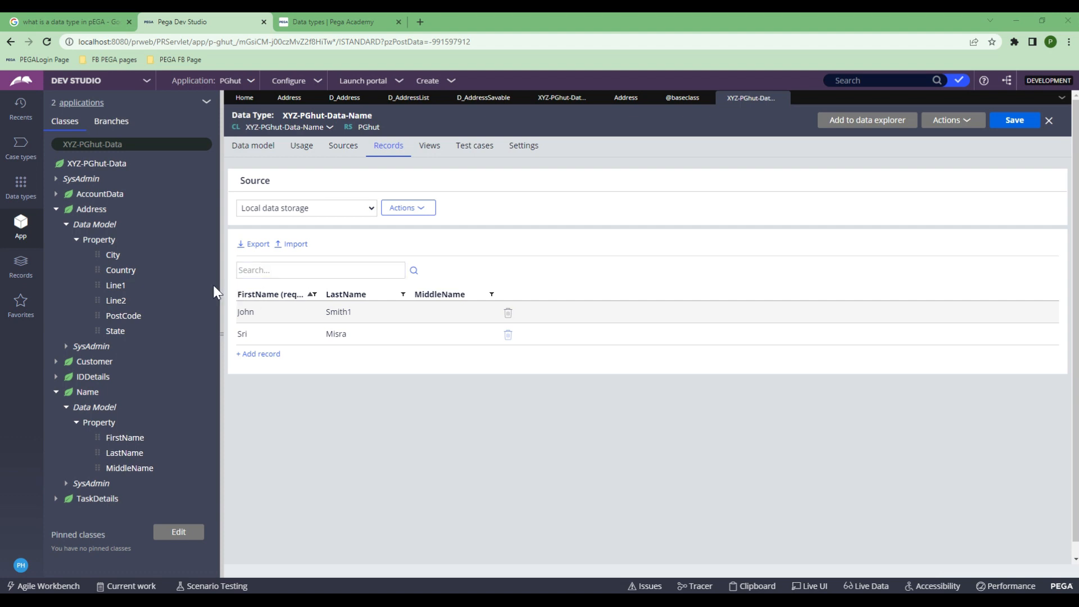
pyautogui.click(15, 192)
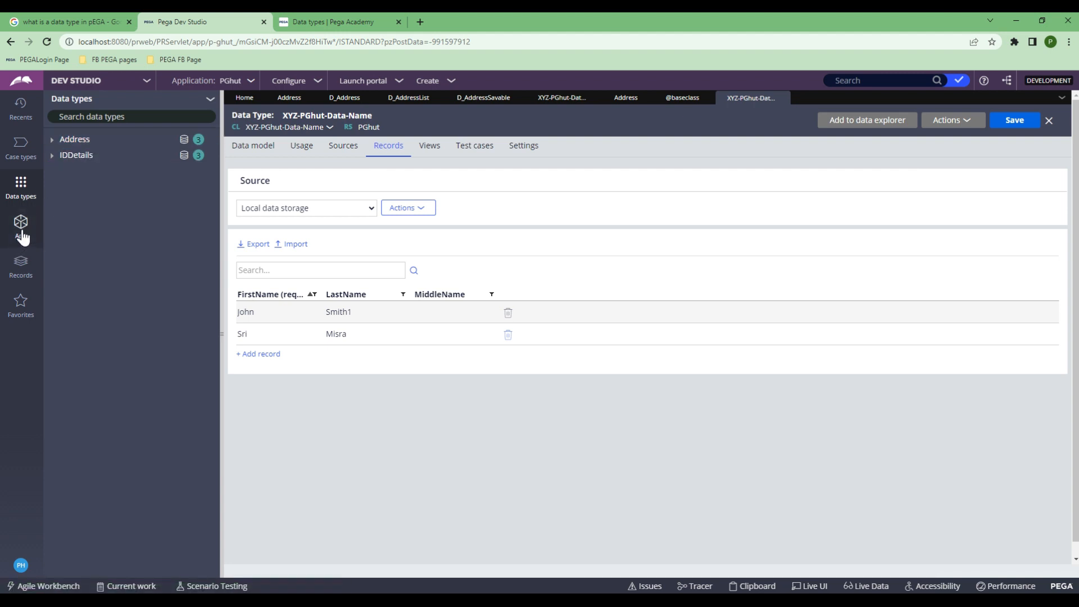
# Step: Switch the side panel to Data types and start adding an existing data type
pyautogui.click(23, 164)
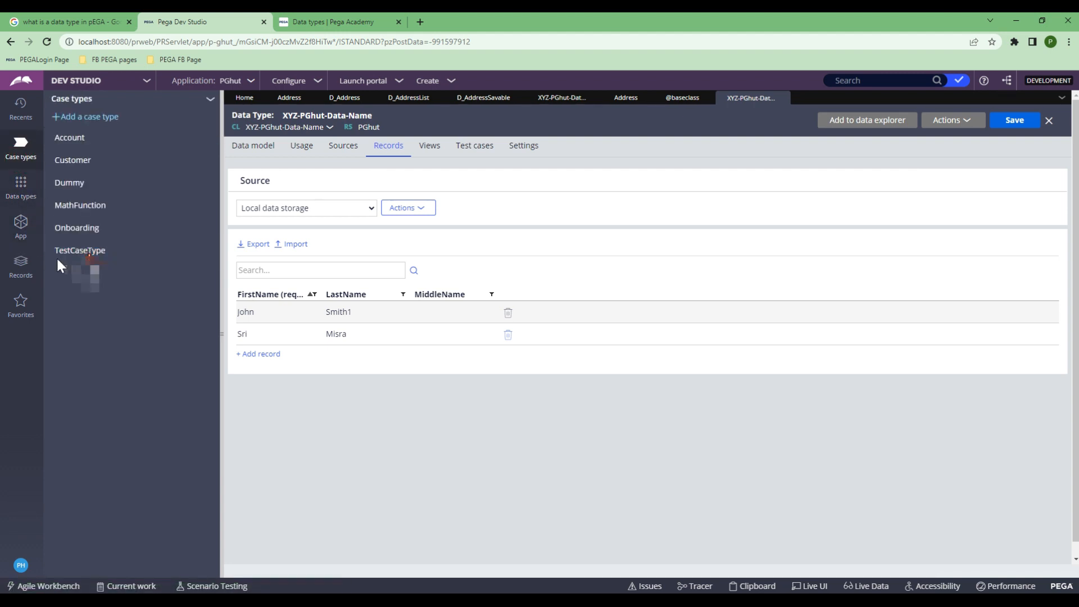
pyautogui.click(21, 231)
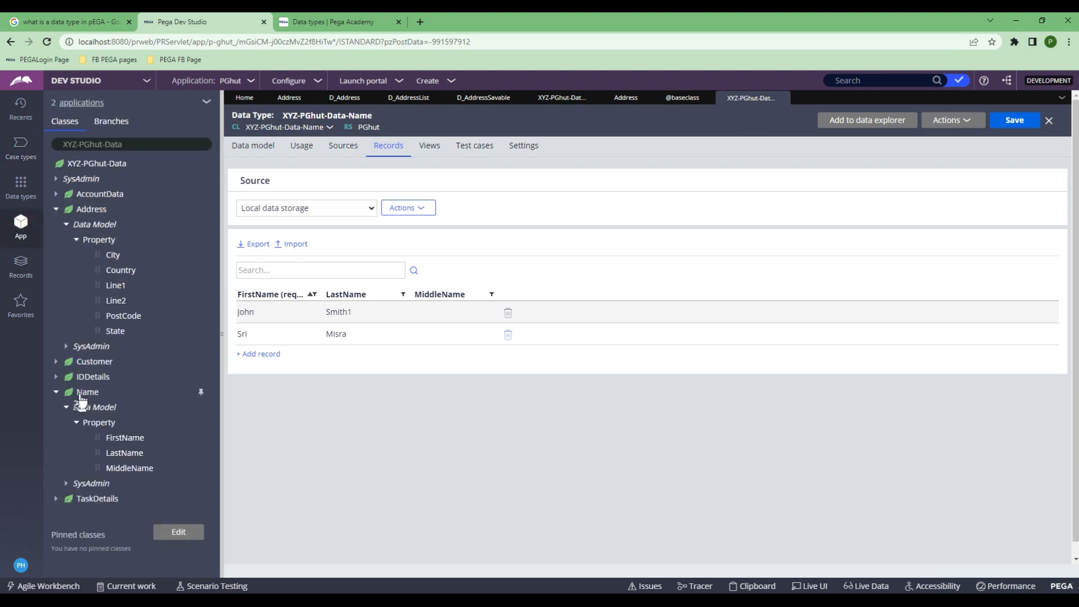
pyautogui.click(21, 186)
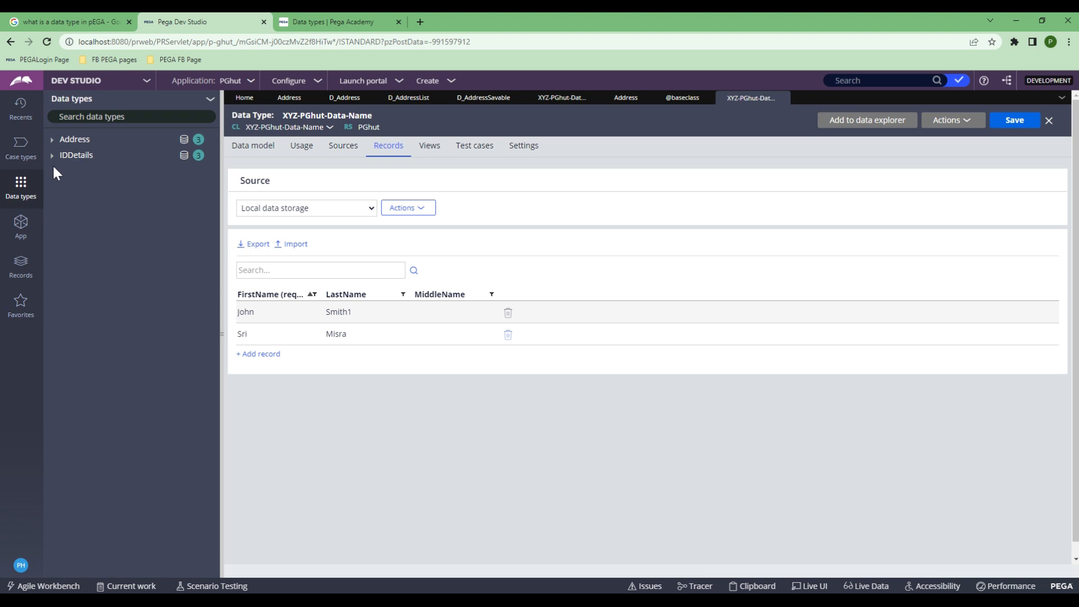
pyautogui.click(210, 102)
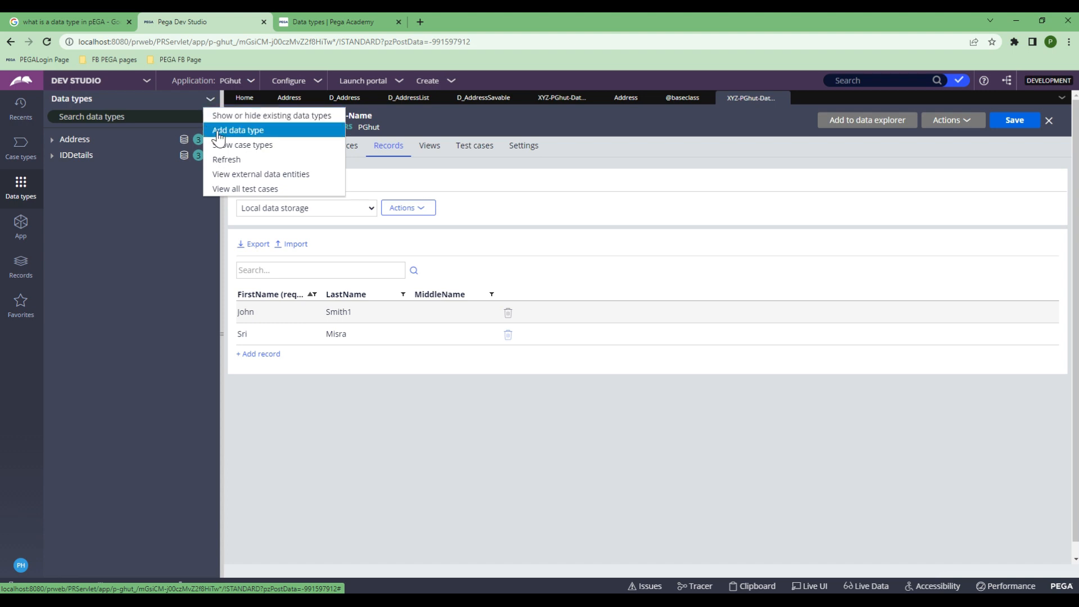
pyautogui.click(240, 132)
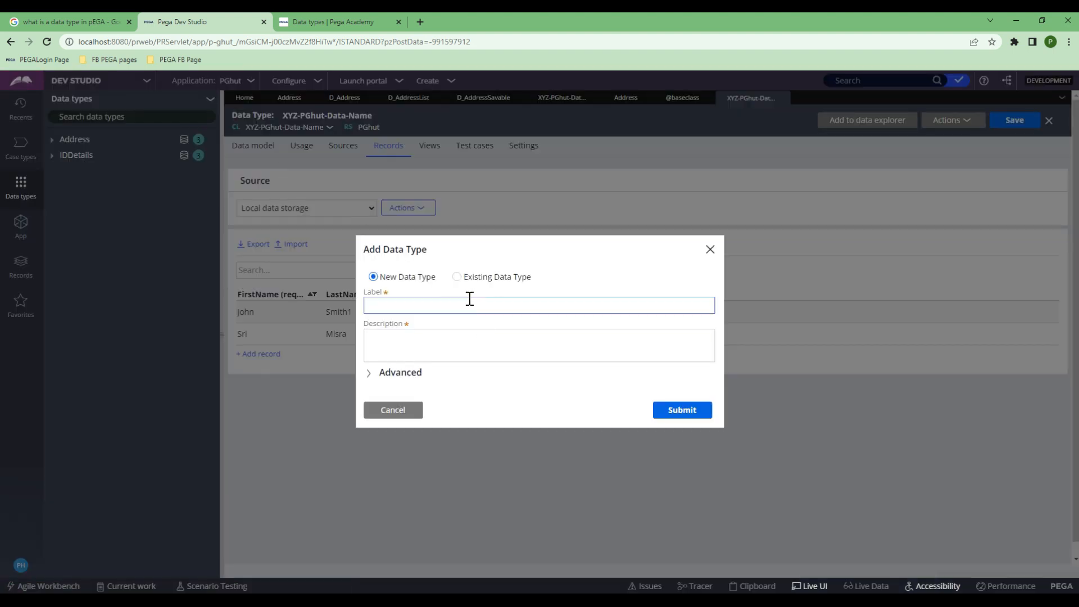
pyautogui.click(456, 276)
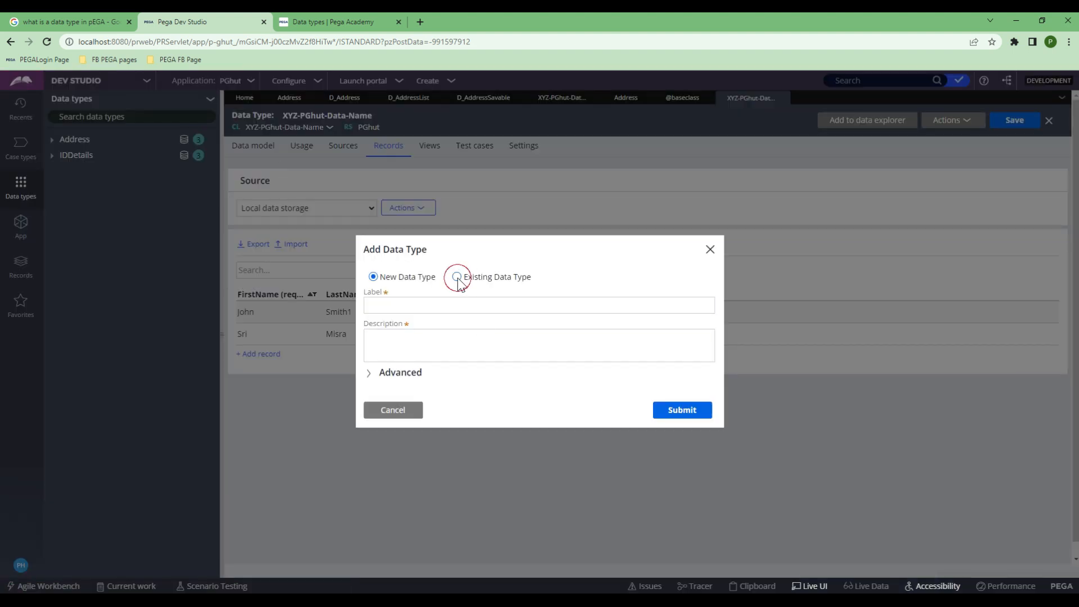
pyautogui.click(471, 336)
# Step: Search 'name', add the existing XYZ-PGhut-Data-Name data type, and open it
pyautogui.write('name')
pyautogui.scroll(-1, 556, 417)
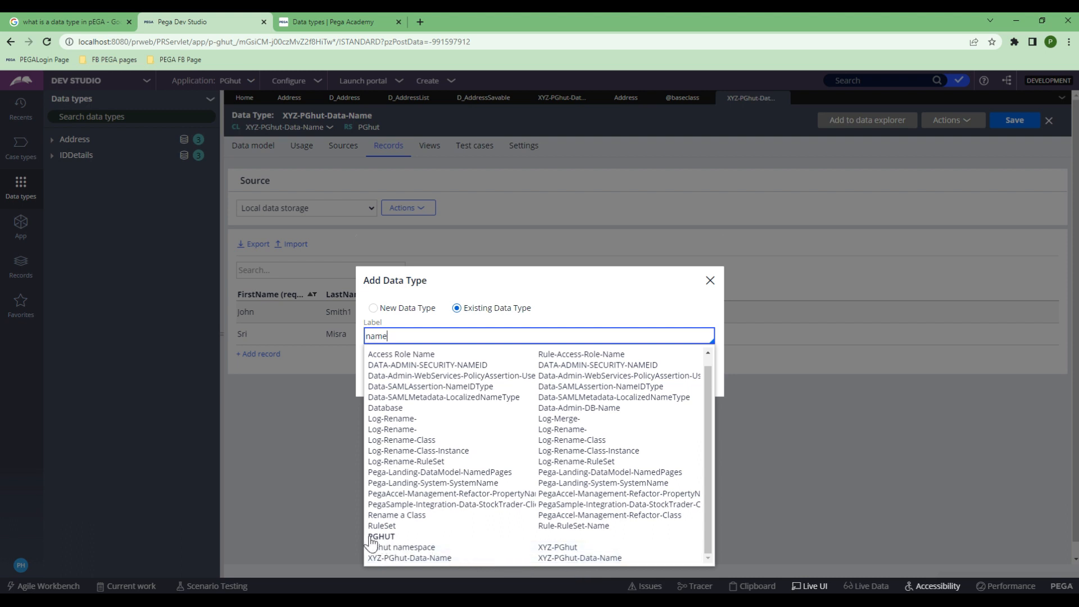
pyautogui.scroll(1, 383, 541)
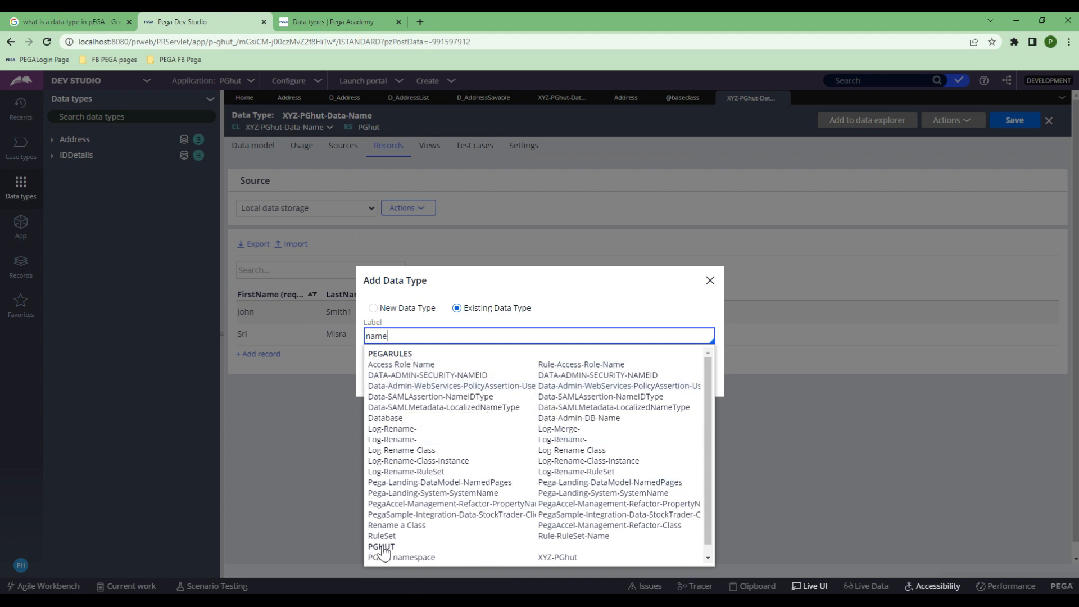
pyautogui.scroll(-1, 393, 554)
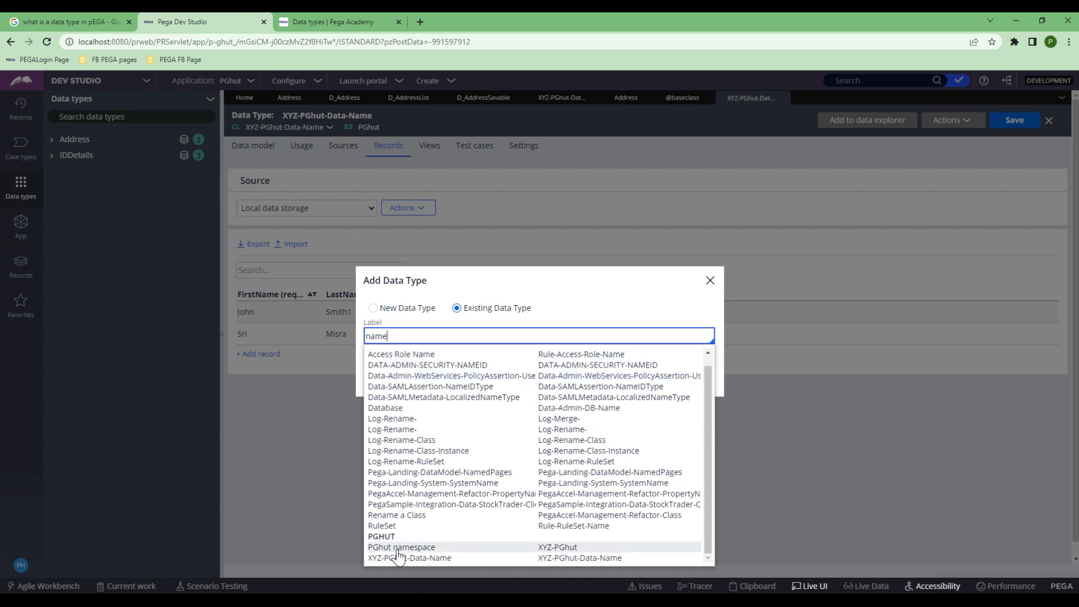
pyautogui.click(562, 560)
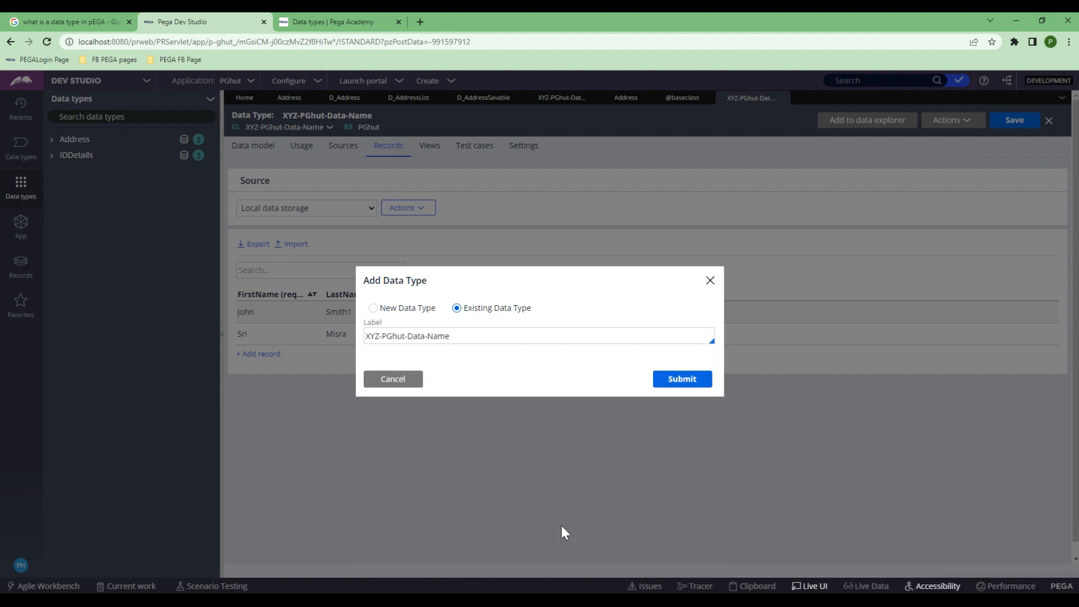
pyautogui.click(670, 381)
pyautogui.click(104, 173)
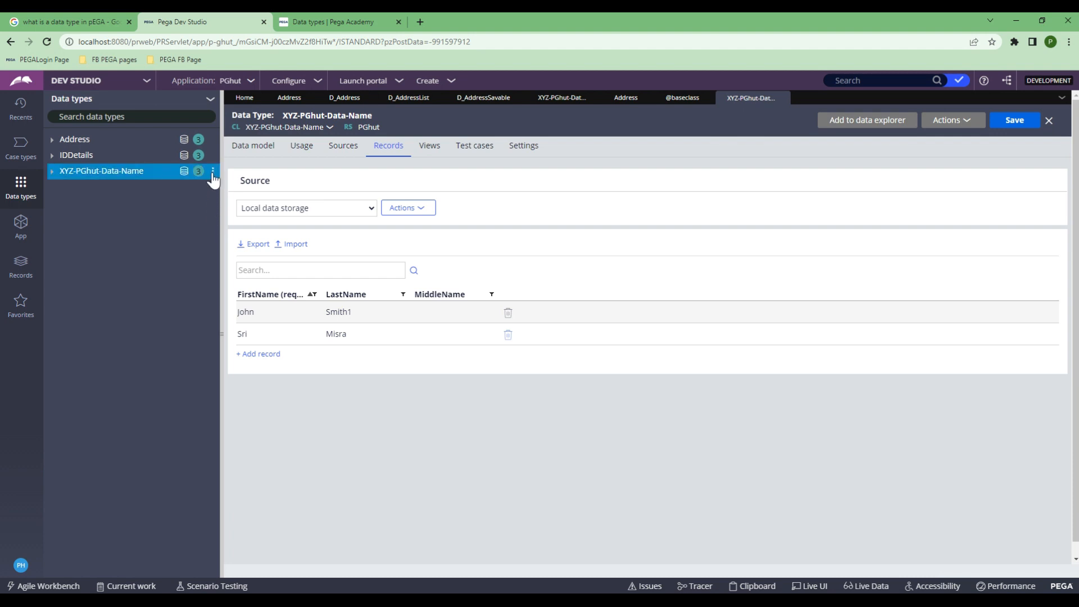
pyautogui.click(229, 84)
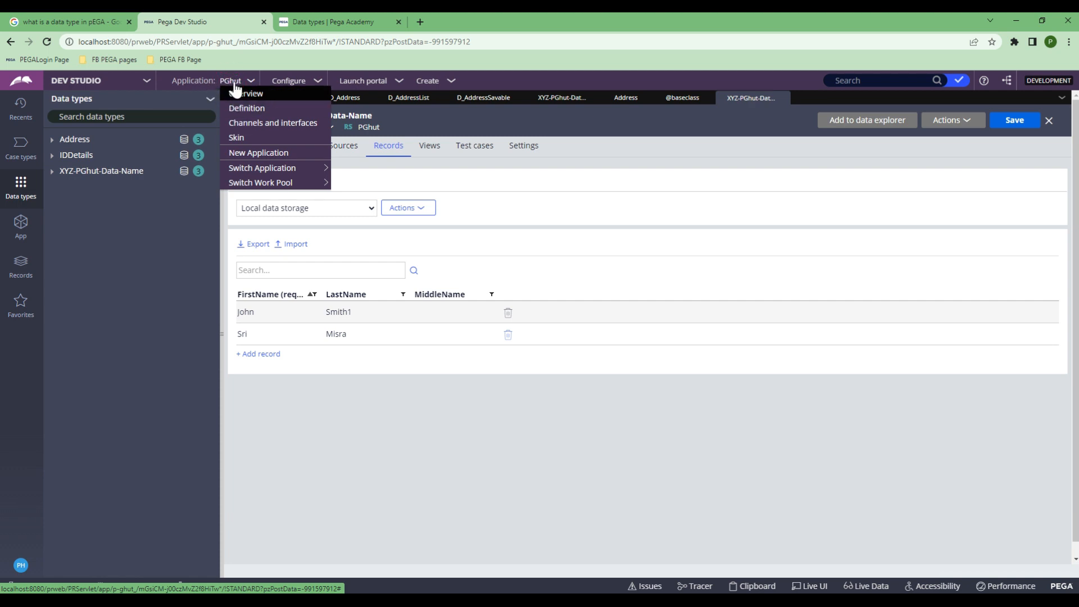
# Step: Open the PGhut application definition's Cases & data tab to check its Address, IDDetails and XYZ-PGhut-Data-Name entries
pyautogui.click(239, 109)
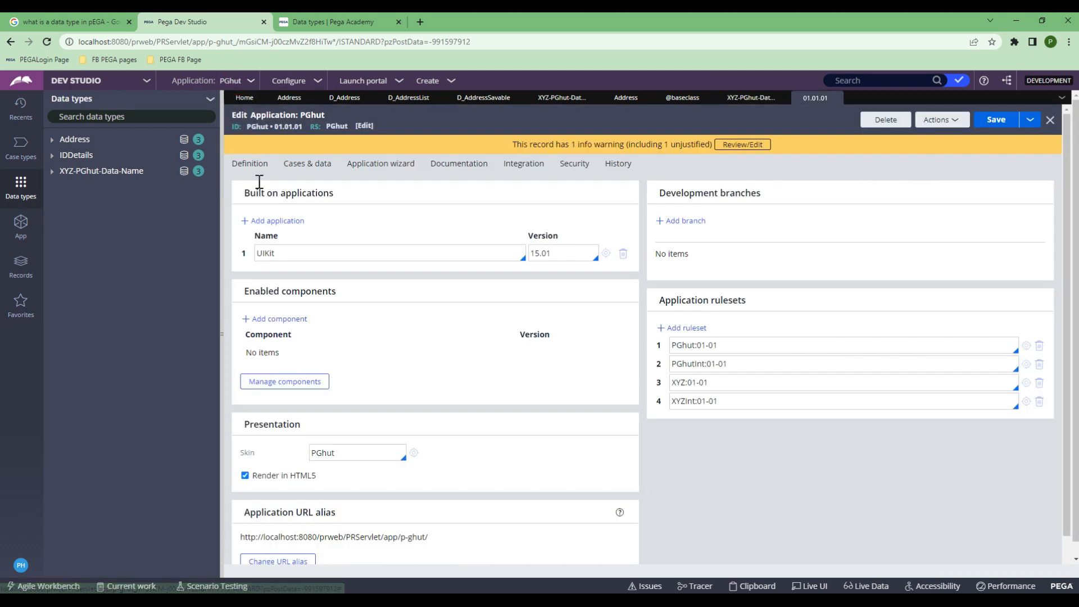
pyautogui.click(300, 171)
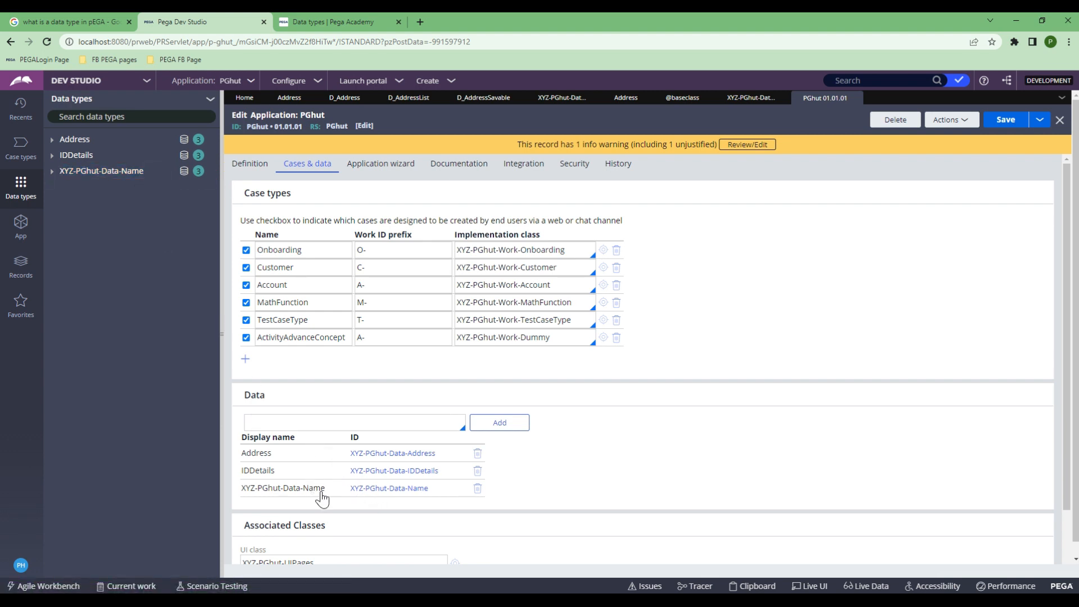
pyautogui.moveTo(326, 491); pyautogui.dragTo(251, 503)
pyautogui.click(260, 500)
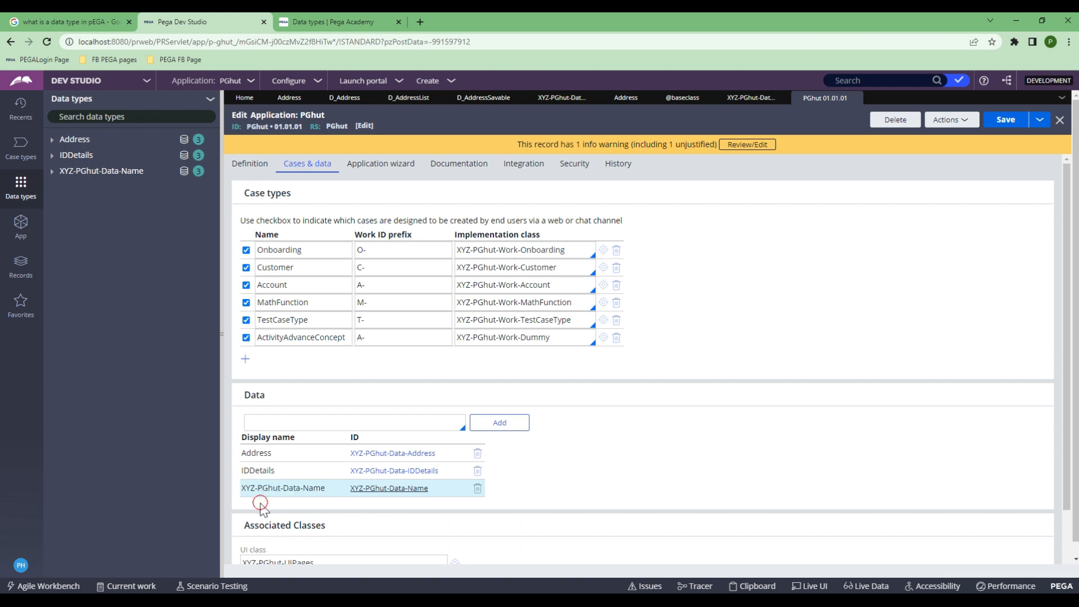
# Step: Remove XYZ-PGhut-Data-Name from the Data list, save the application, and refresh Data types
pyautogui.click(476, 490)
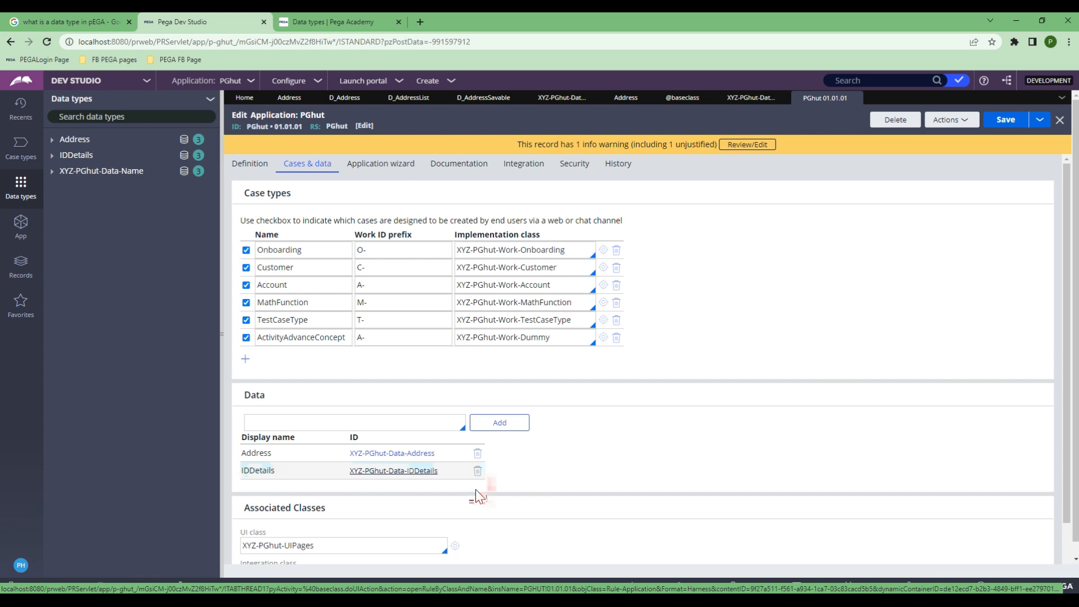
pyautogui.click(998, 128)
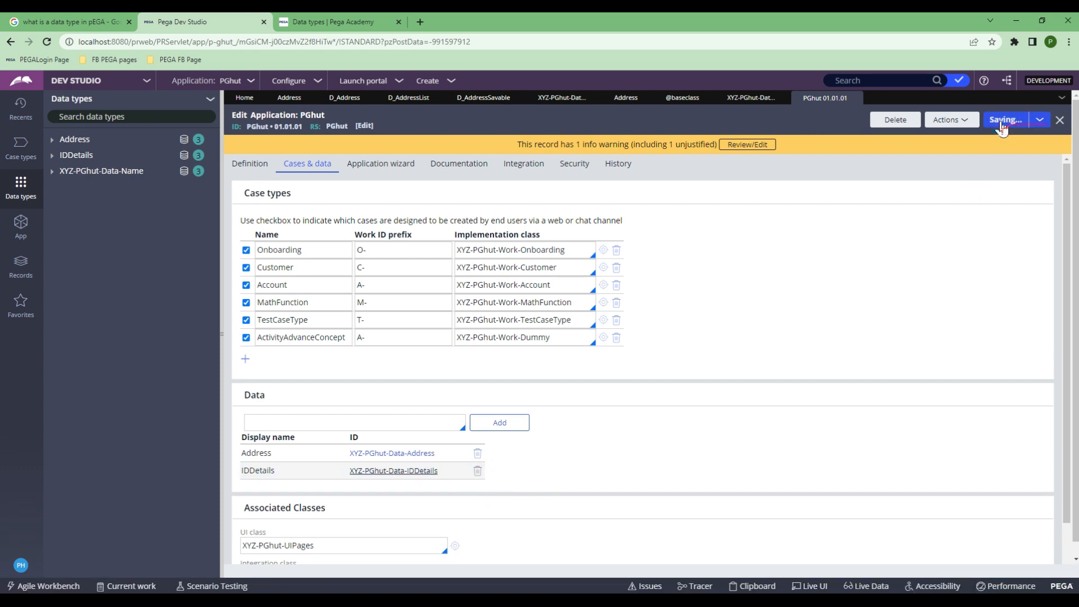
pyautogui.click(210, 100)
pyautogui.click(219, 160)
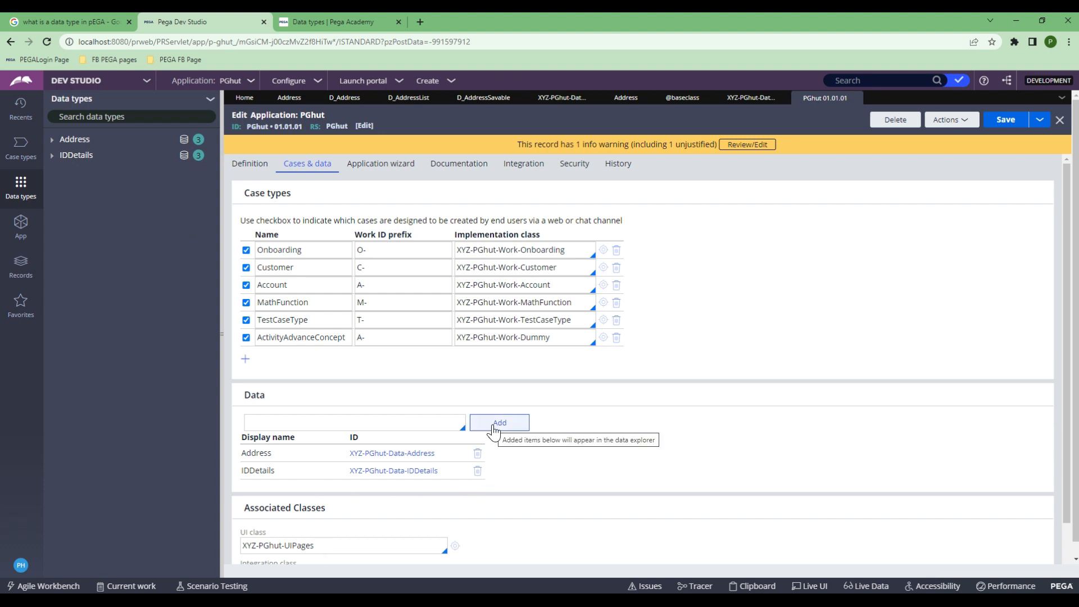
pyautogui.click(211, 99)
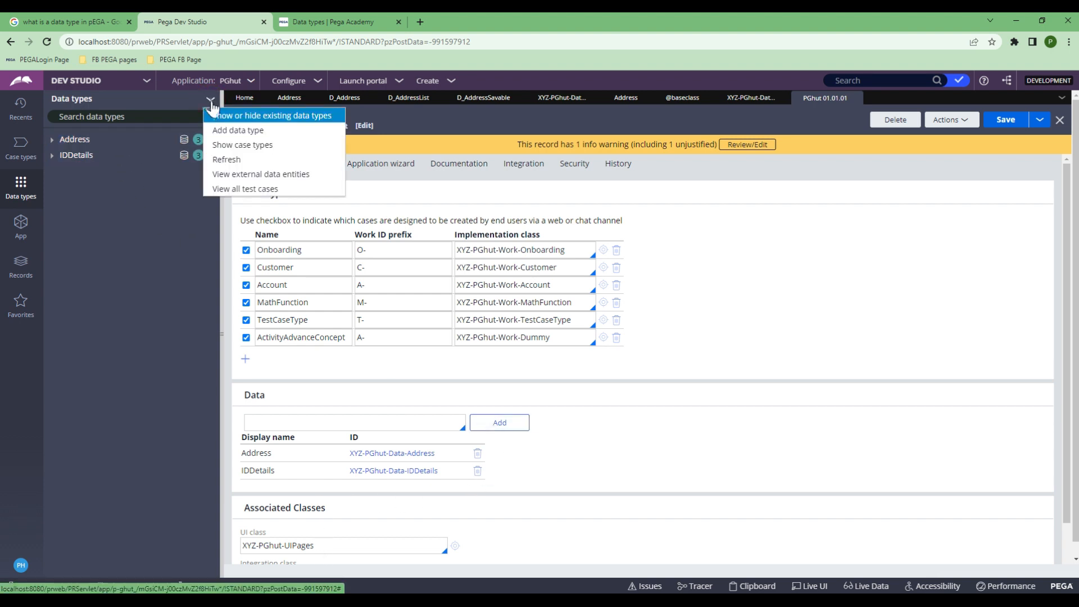
pyautogui.click(218, 131)
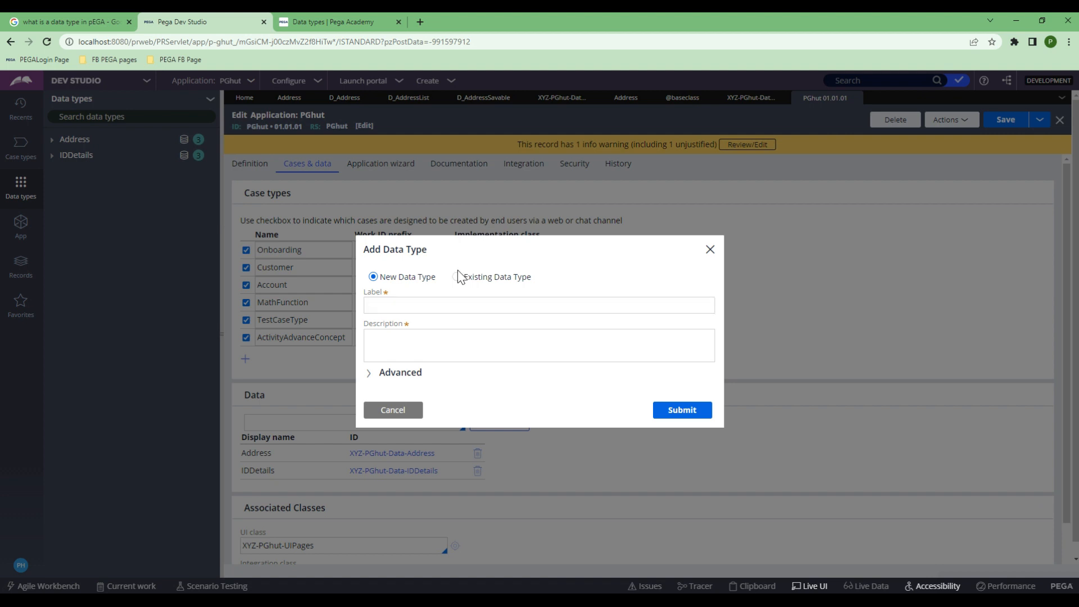
pyautogui.click(709, 249)
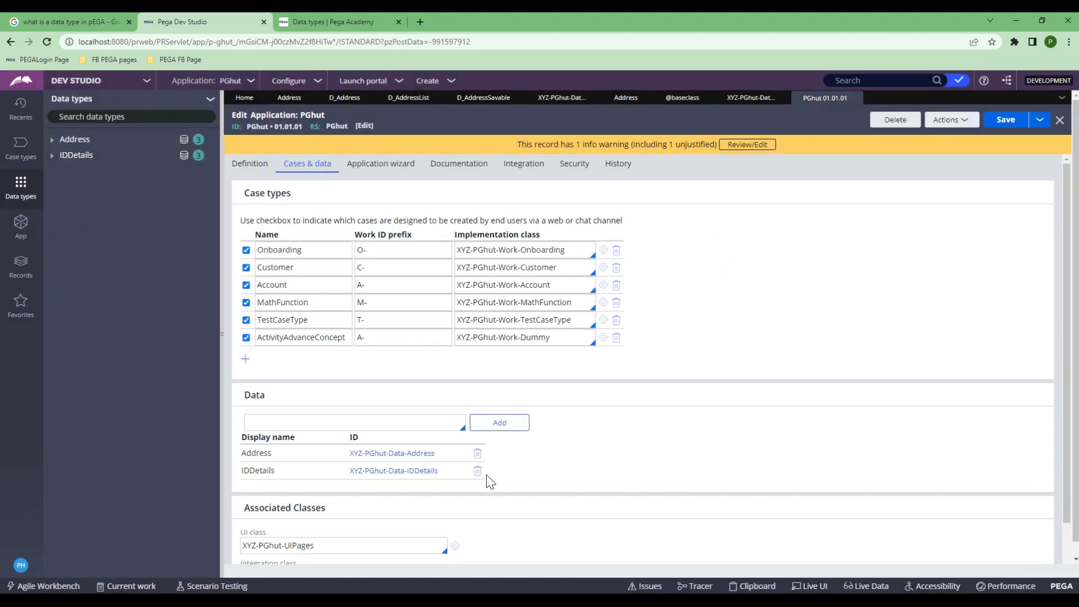
# Step: Enter XYZ-PGhut-Data-Name in the application's Data field
pyautogui.click(443, 426)
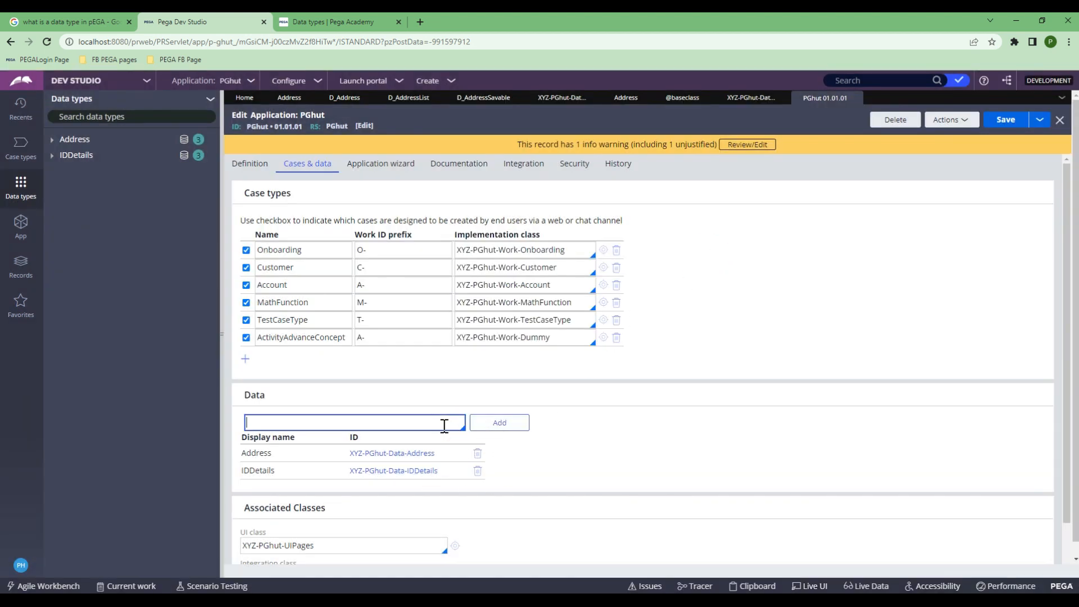
pyautogui.write('name')
pyautogui.scroll(-5, 348, 496)
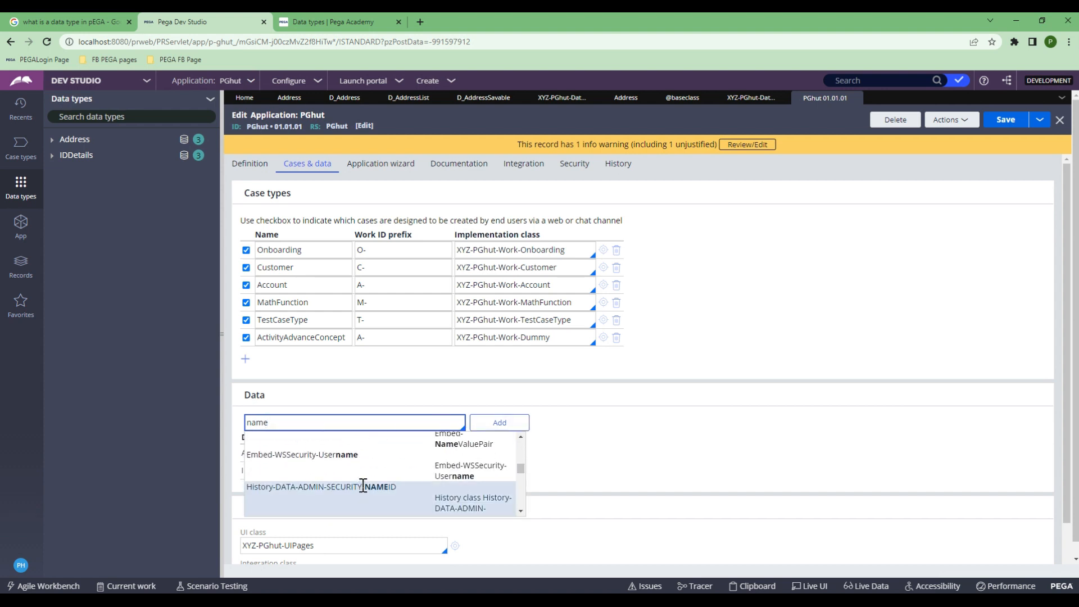
pyautogui.doubleClick(373, 424)
pyautogui.press('BackSpace')
pyautogui.write('xyz-')
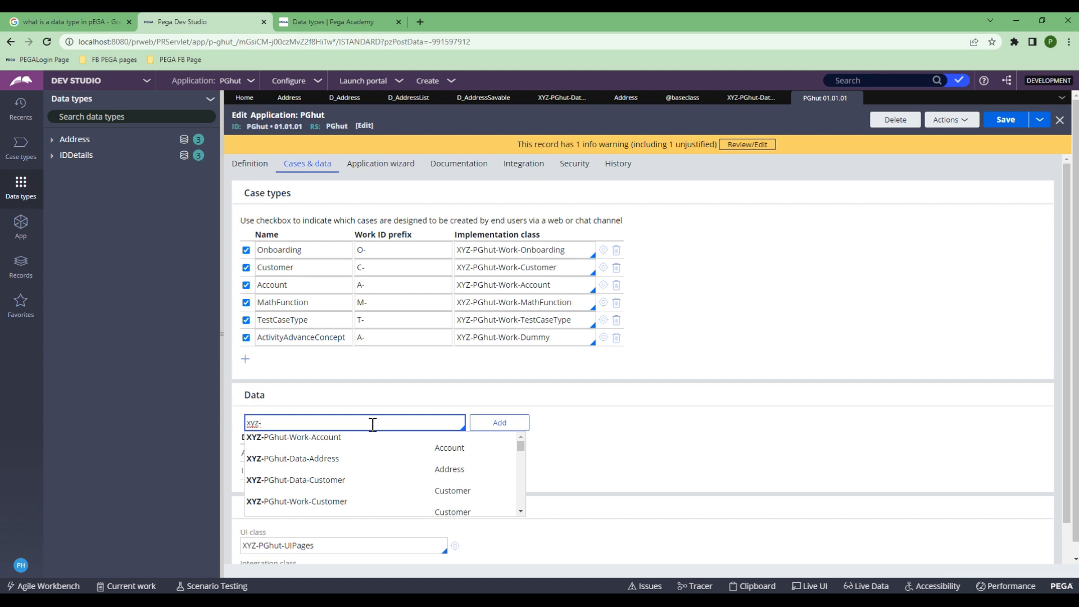
pyautogui.press('Down')
pyautogui.press('Down')
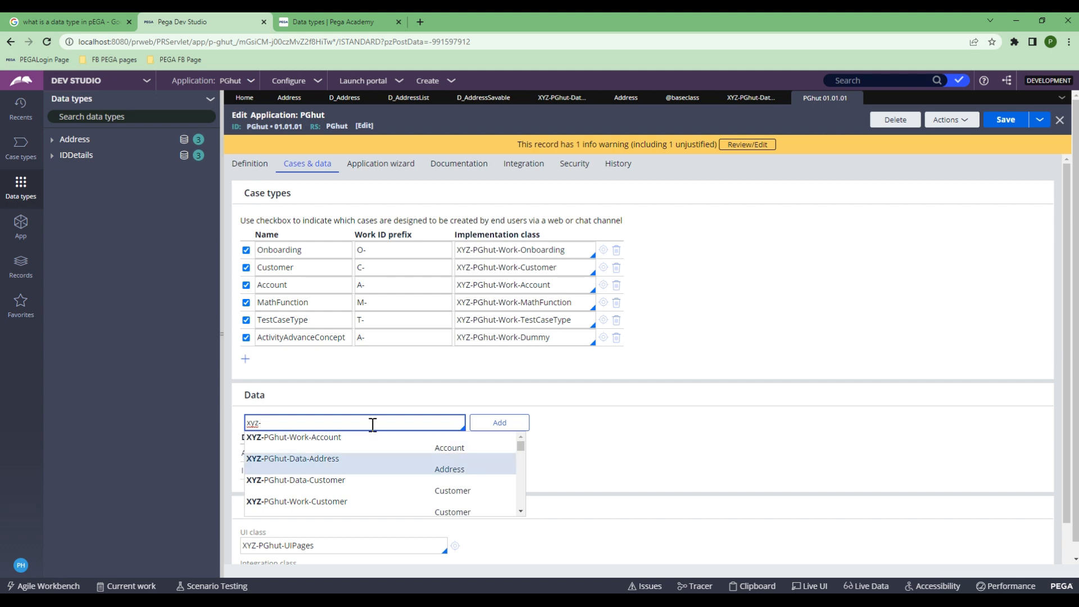
pyautogui.press('Return')
pyautogui.hotkey('ctrl', 'shift', 'Left')
pyautogui.press('BackSpace')
pyautogui.write('na')
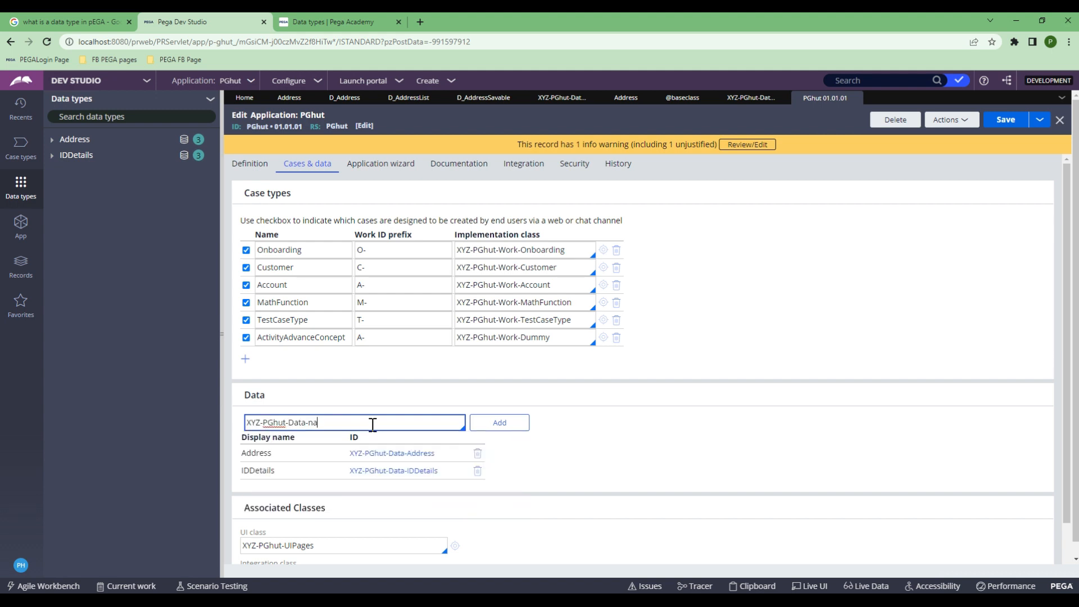
pyautogui.write('e')
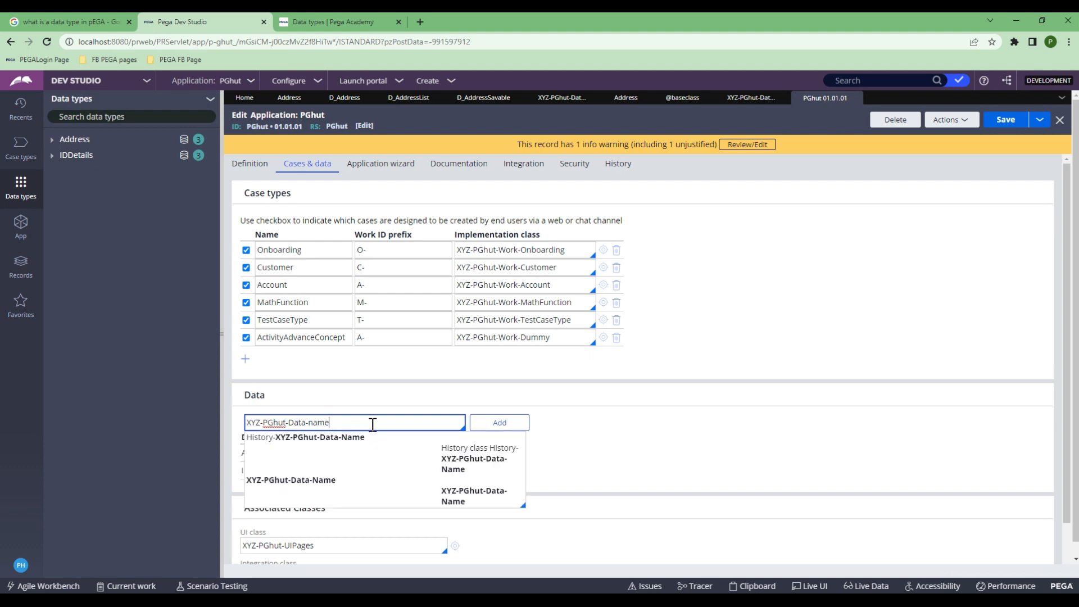
pyautogui.click(305, 480)
# Step: Add XYZ-PGhut-Data-Name to the Data list, save the application, and refresh Data types
pyautogui.click(504, 425)
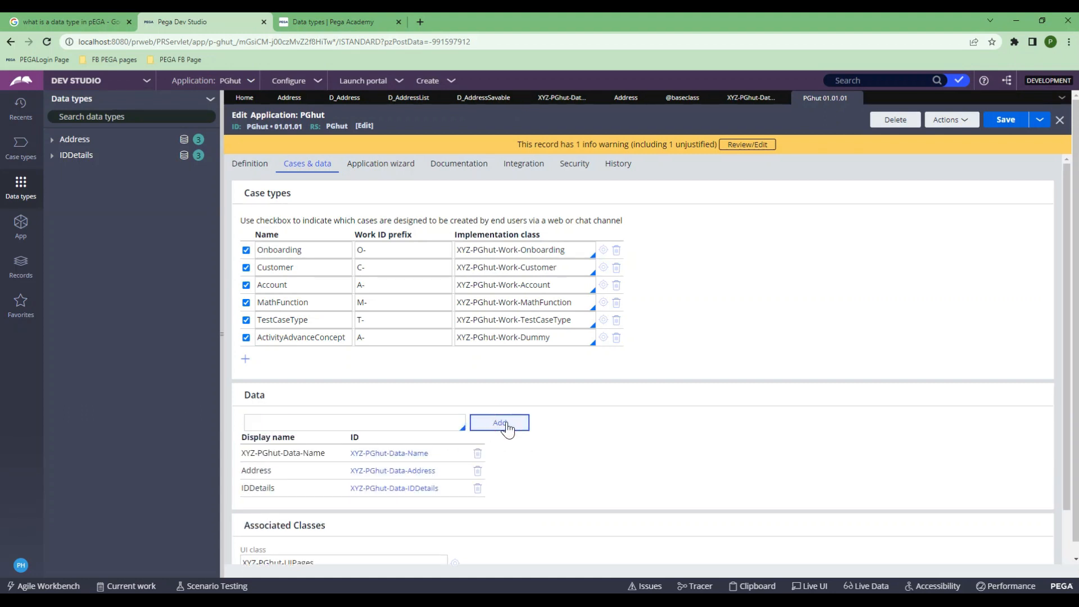
pyautogui.click(1005, 120)
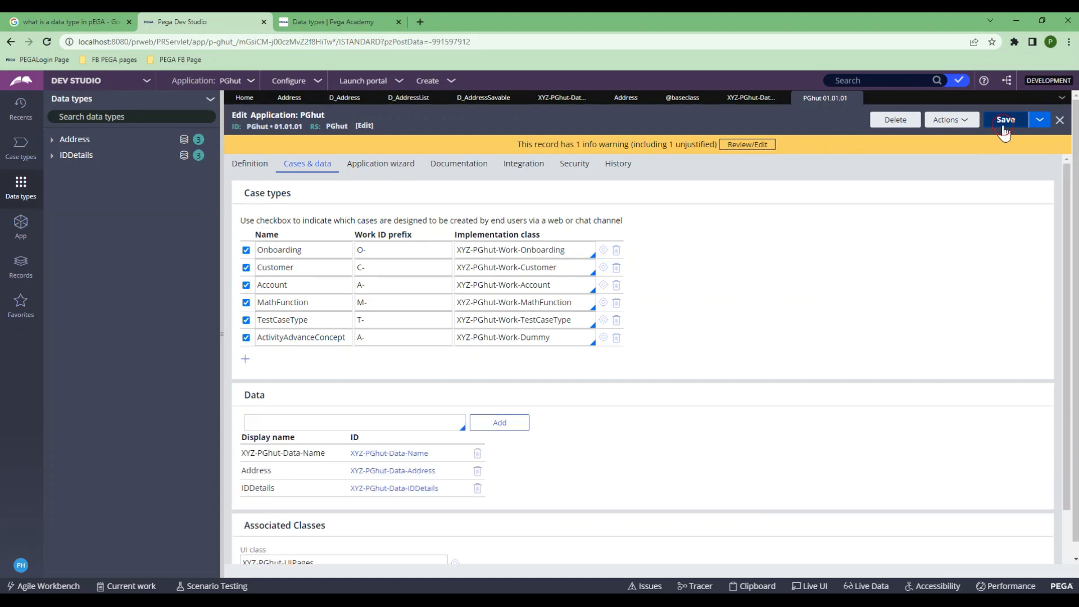
pyautogui.click(210, 101)
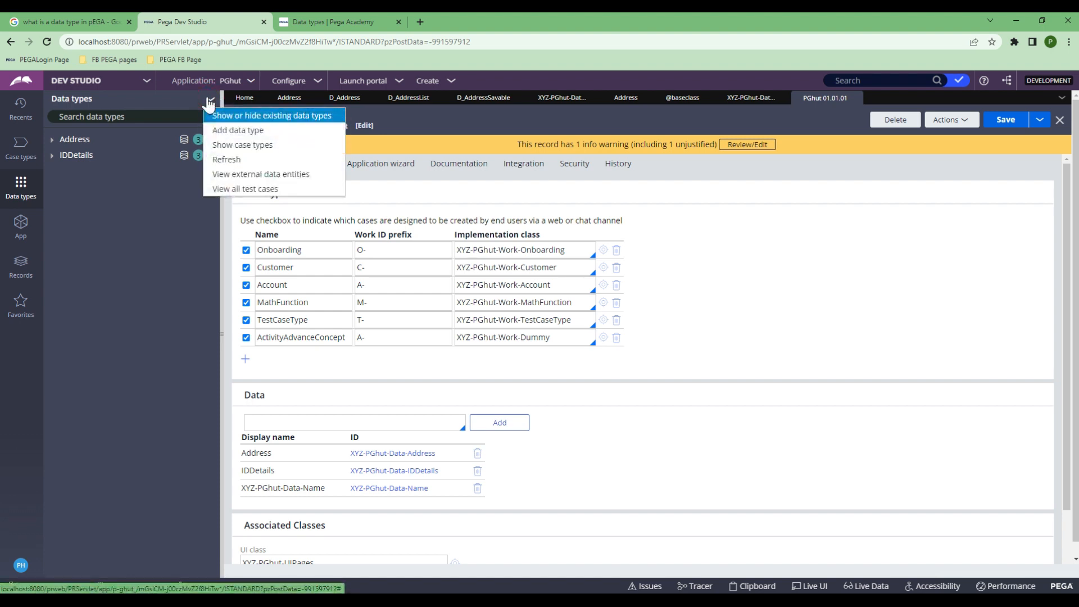
pyautogui.click(227, 159)
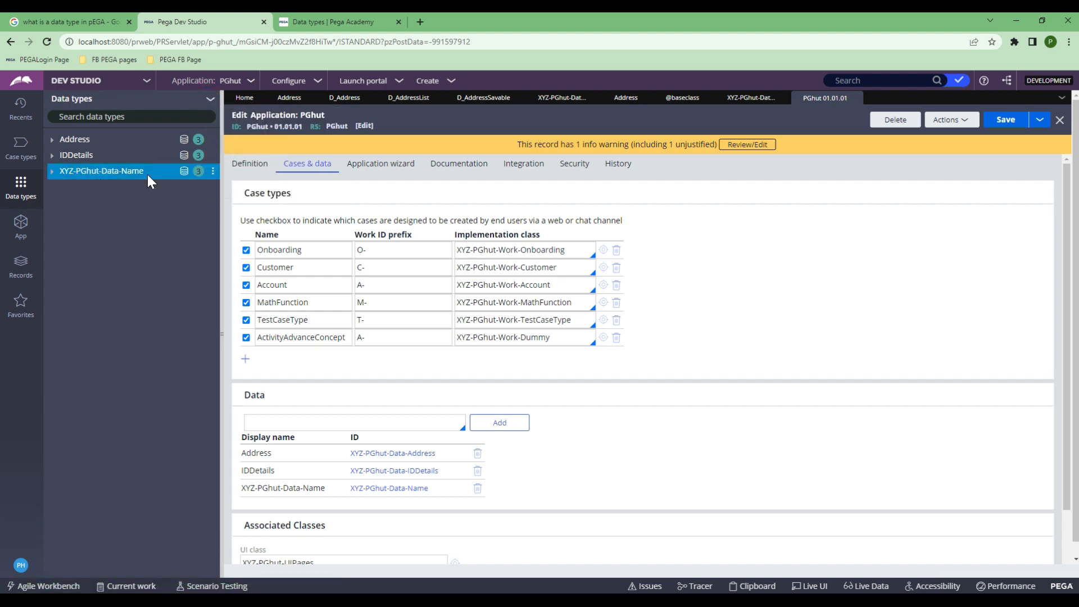